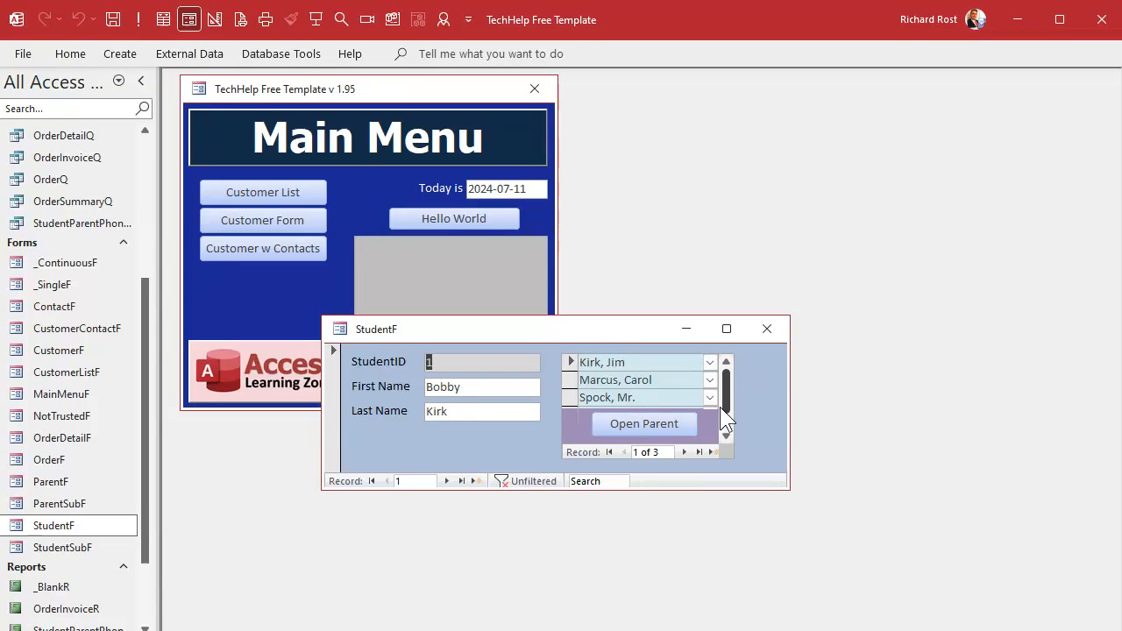
- Open the parent dropdown list in the student form's subform, then close the student form
left_click(711, 397)
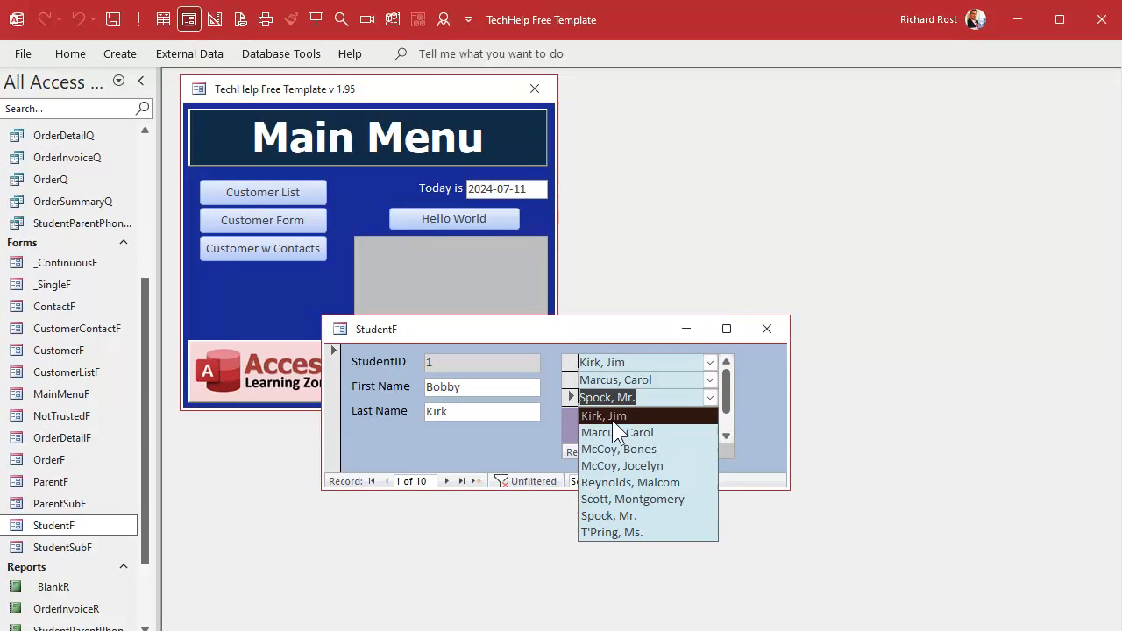
left_click(484, 543)
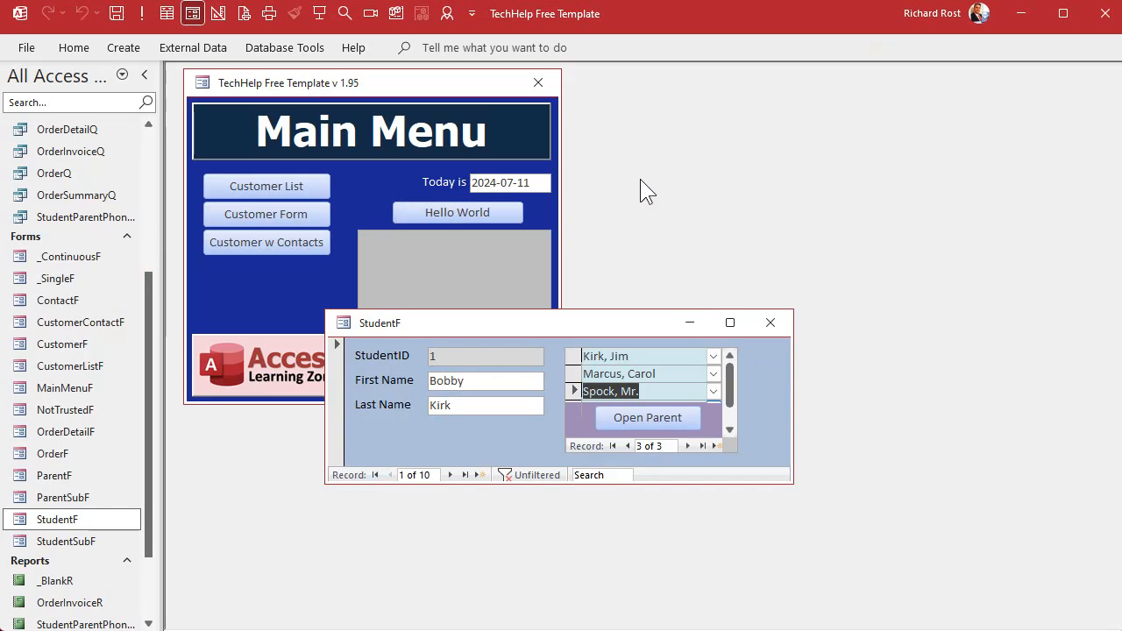
left_click(776, 321)
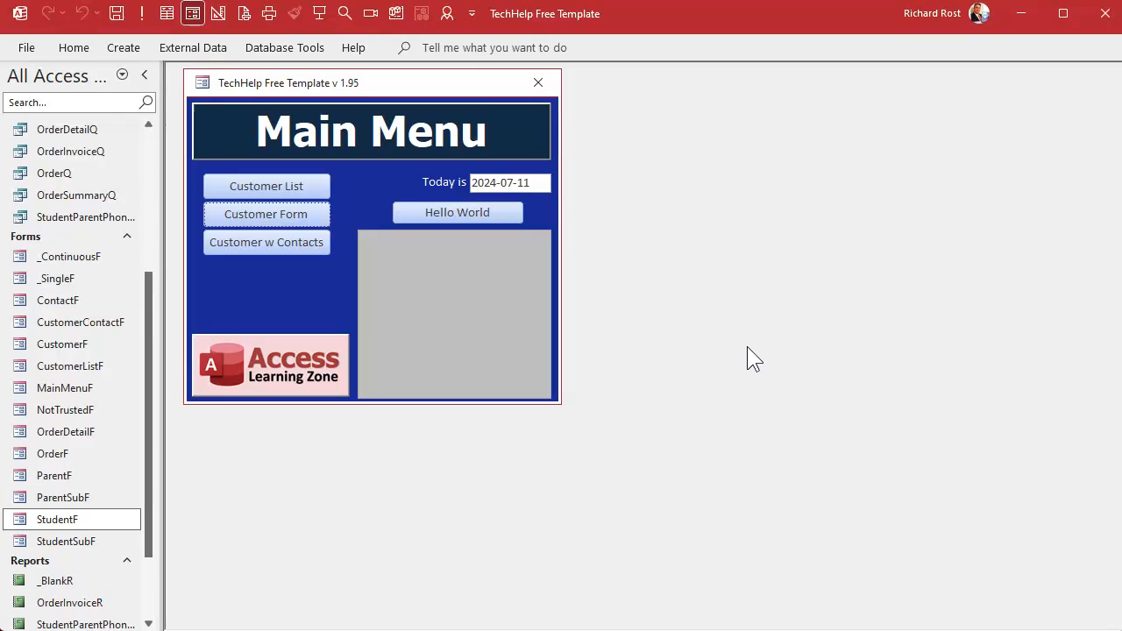
- Open the StudentF and ParentF forms to compare them, then close both
double_click(57, 520)
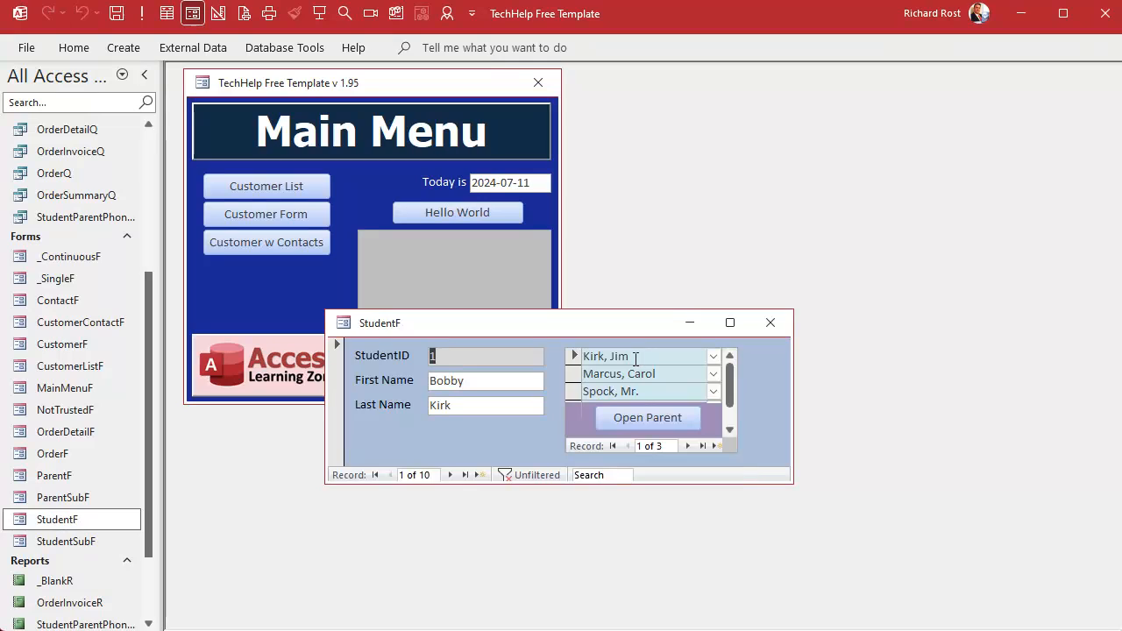
double_click(57, 475)
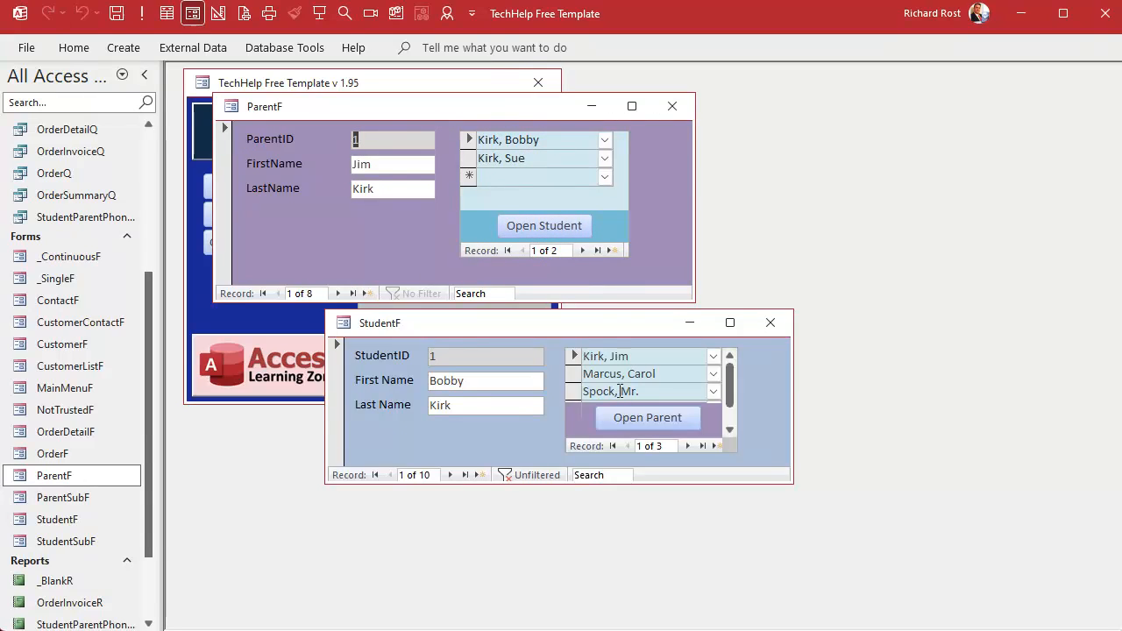
left_click(673, 106)
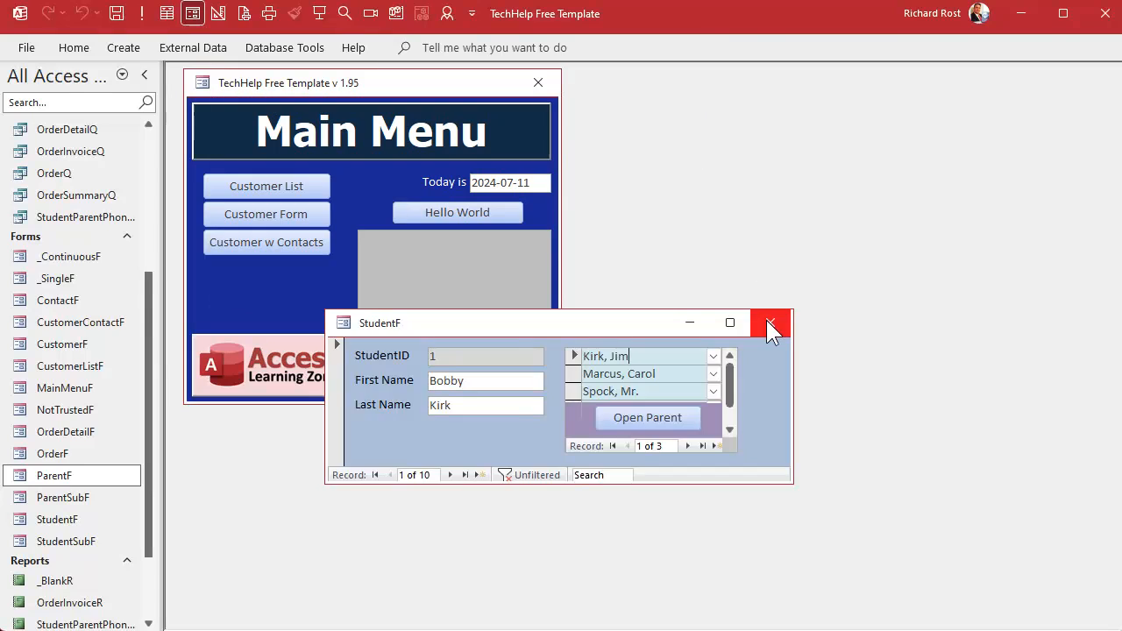
left_click(769, 323)
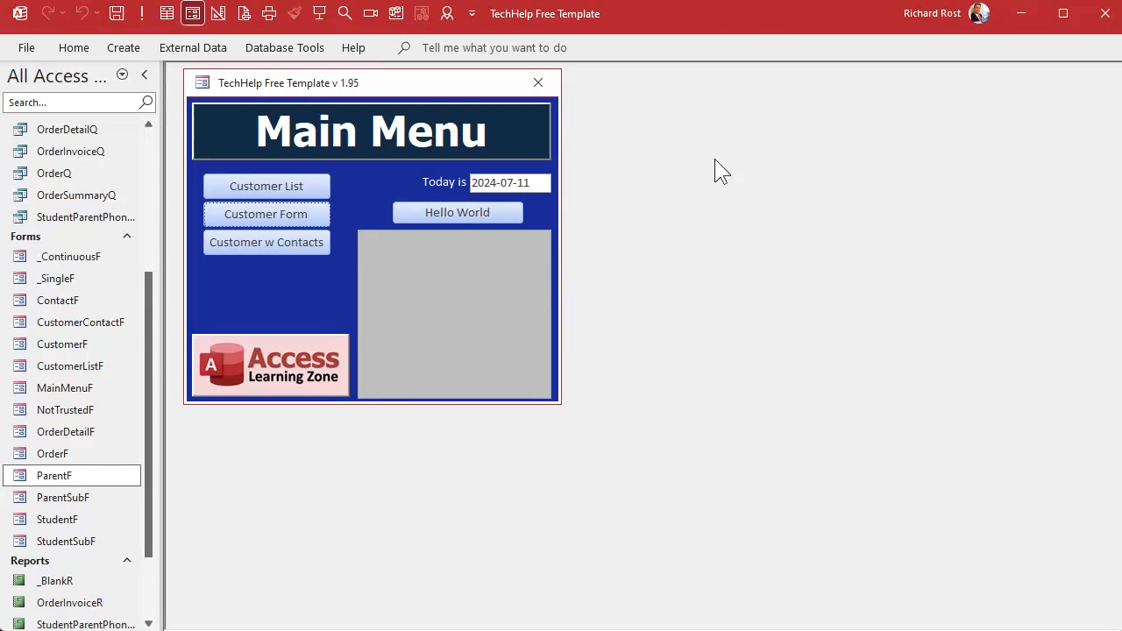
- Open the Customer List from the main menu, browse a few customer records, and close it
left_click(285, 189)
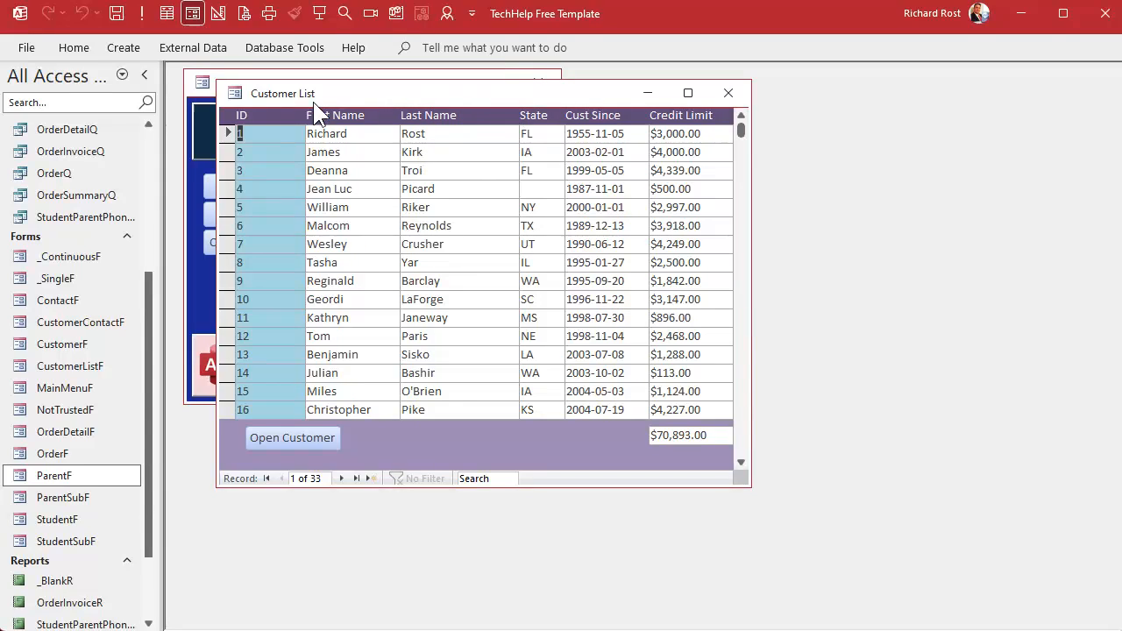
left_click(375, 280)
left_click(437, 299)
left_click(440, 334)
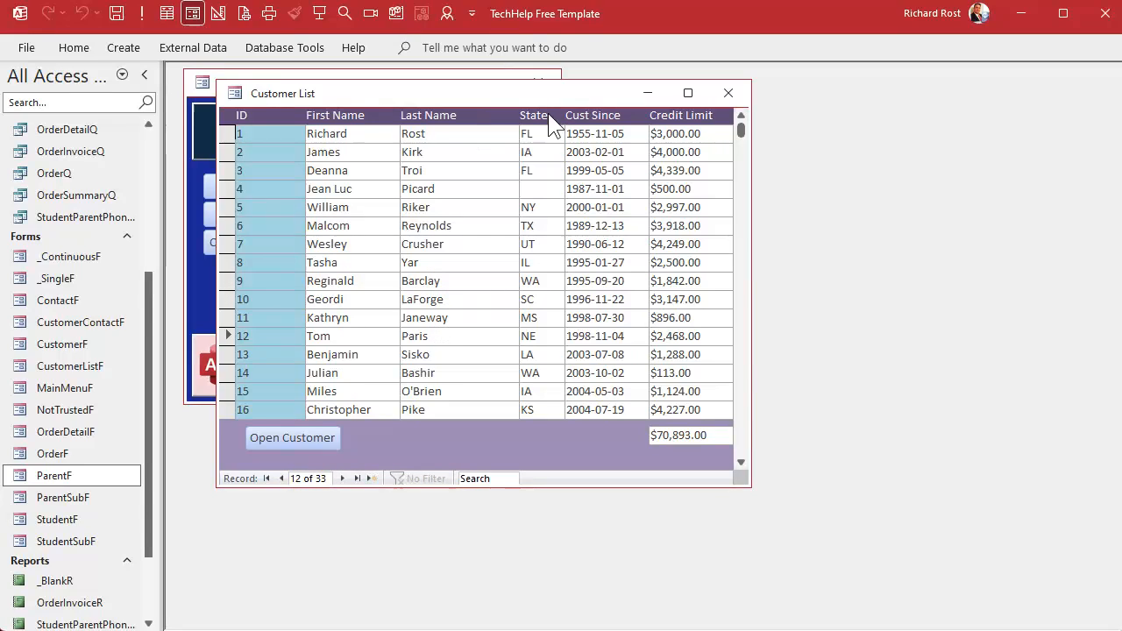
left_click(728, 93)
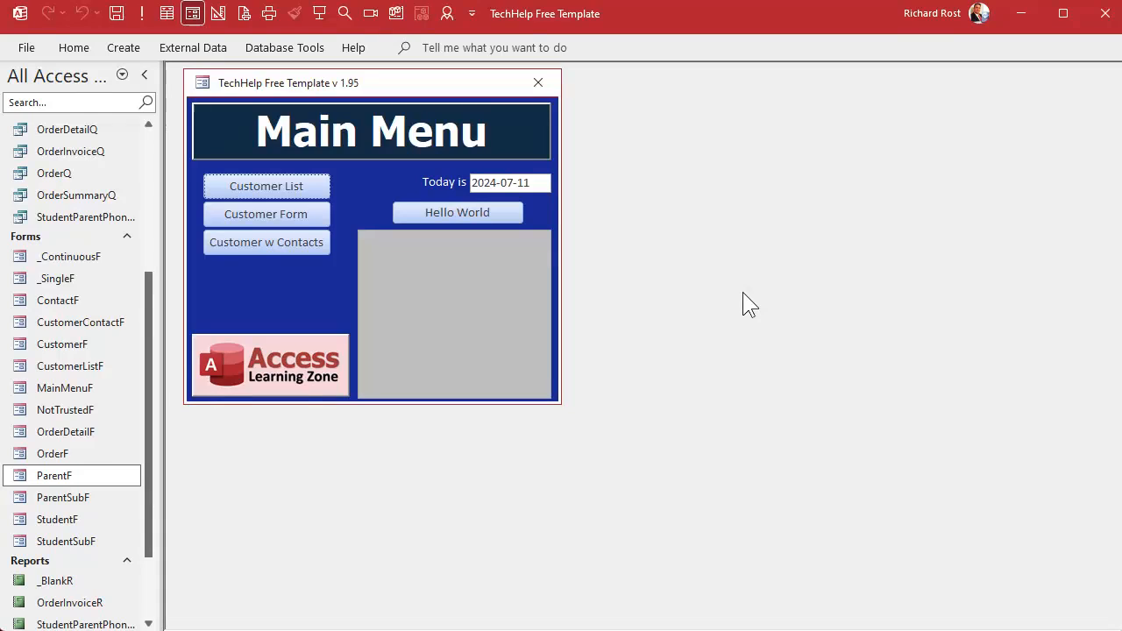
- Duplicate the ParentF form under the name ParentListF
double_click(70, 478)
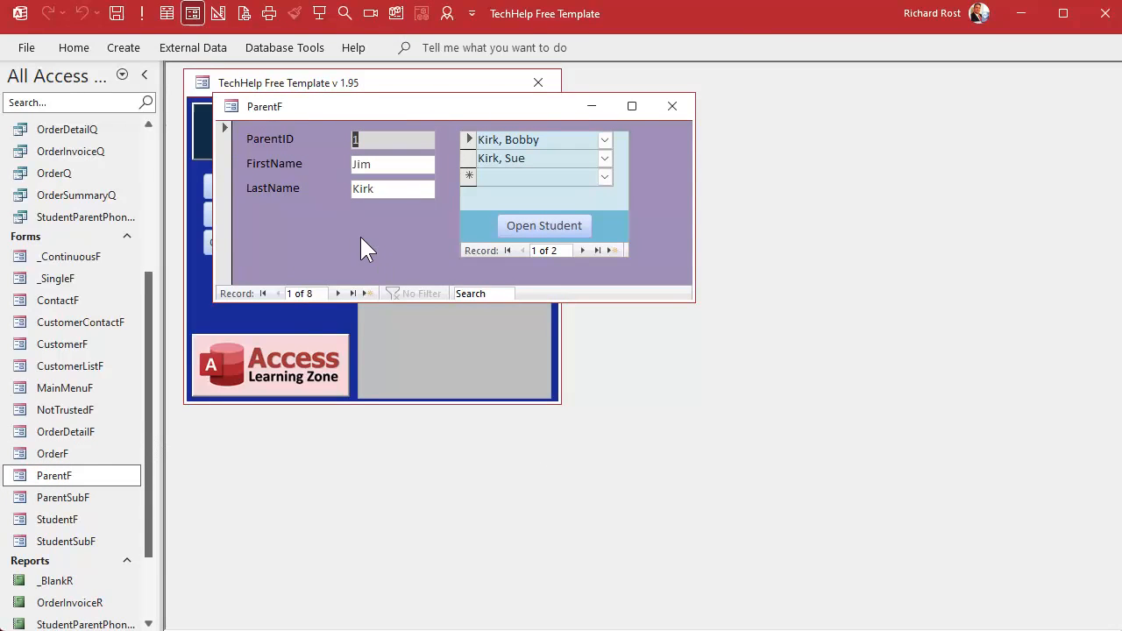
left_click(679, 107)
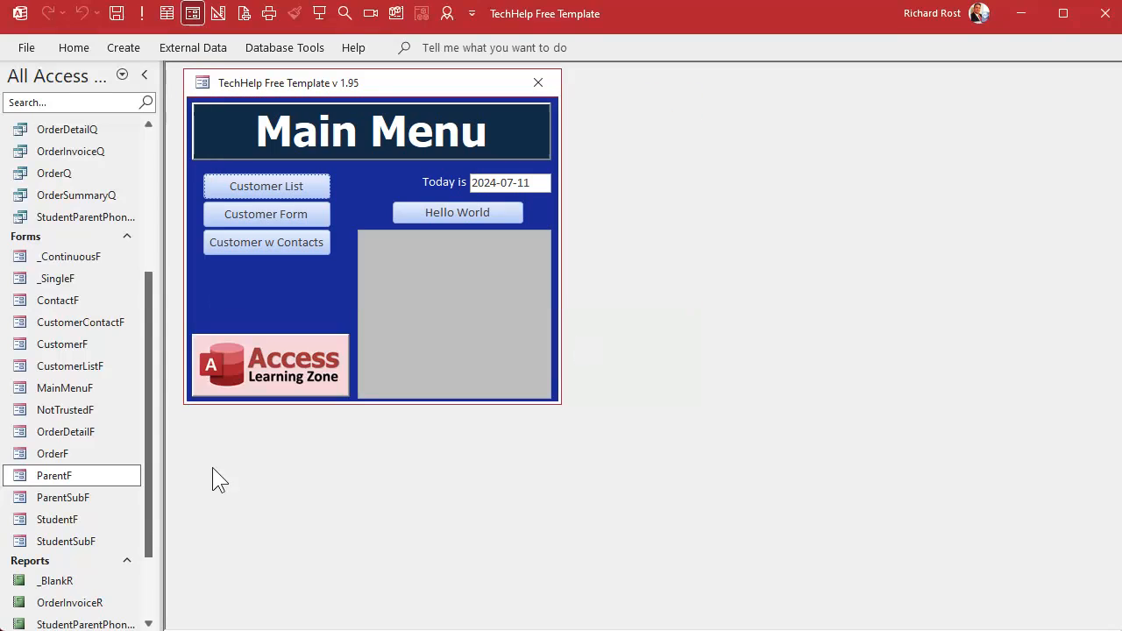
left_click(67, 476)
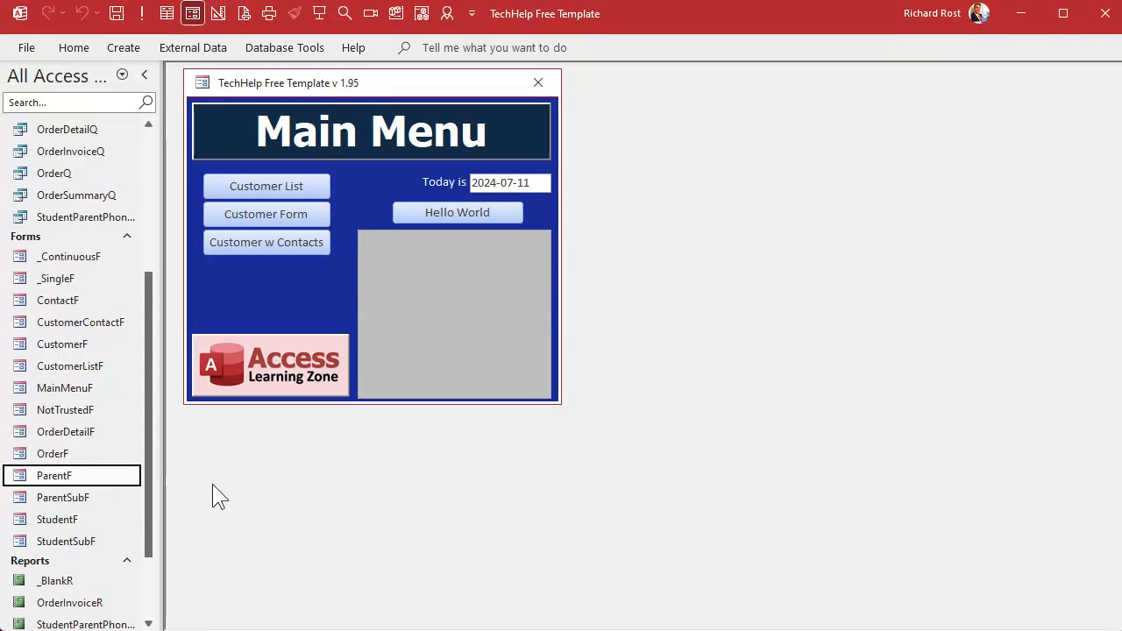
key("ctrl+v")
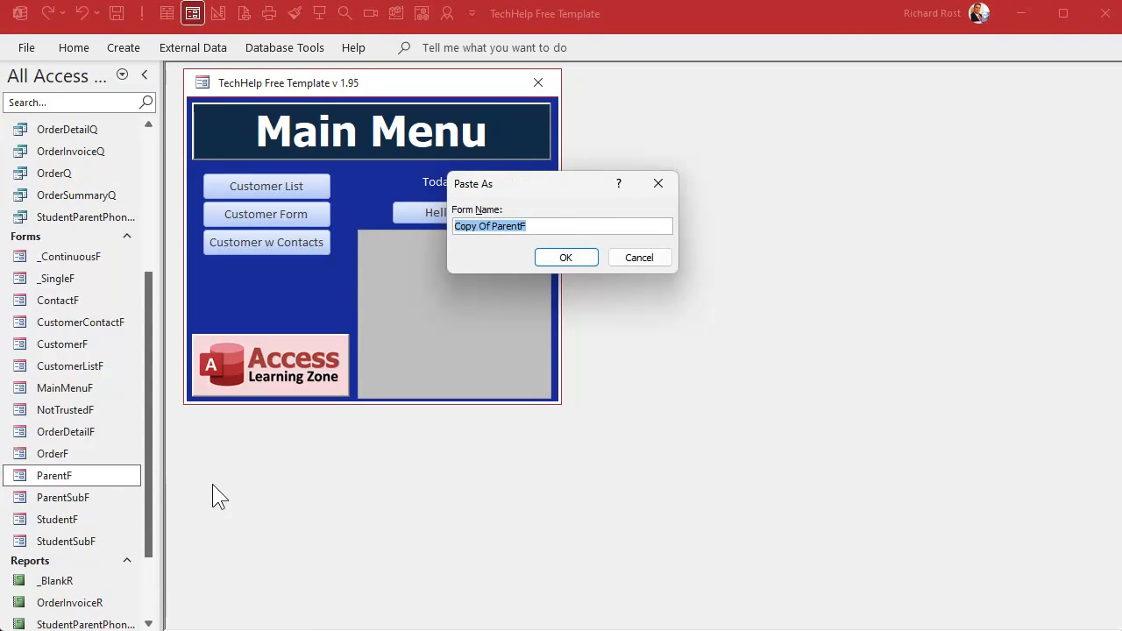
type("ParentList")
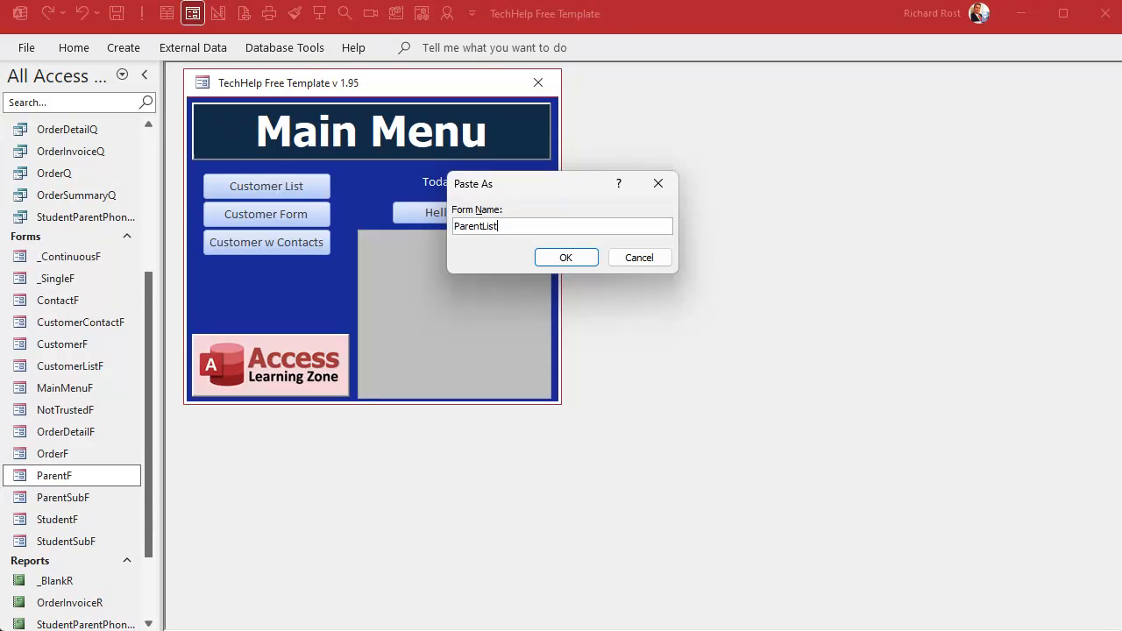
type("F")
key("Return")
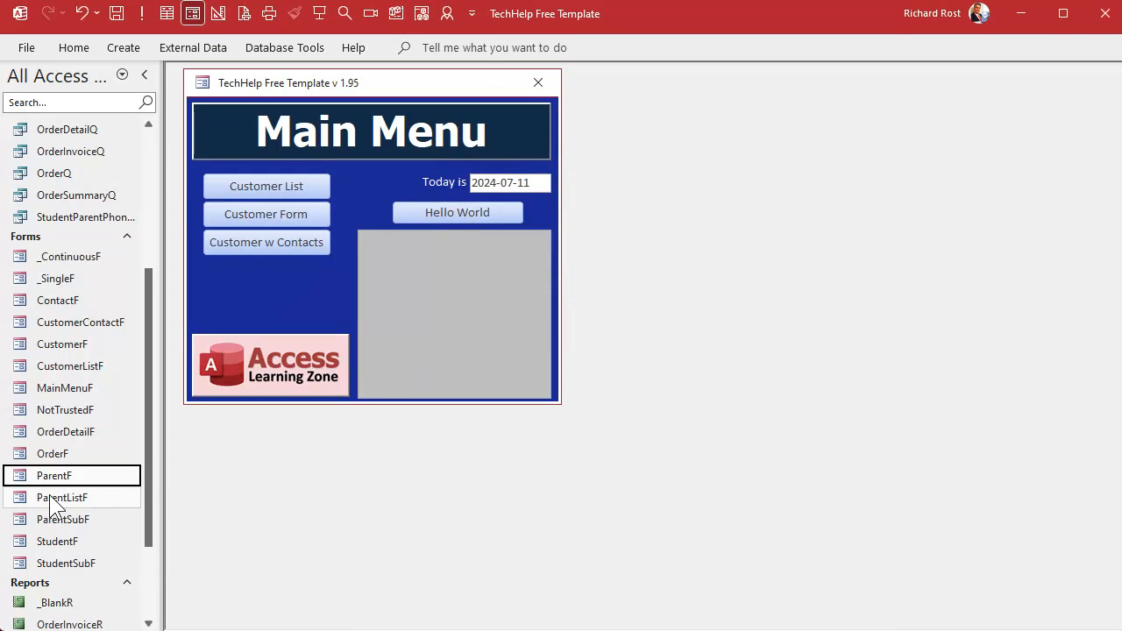
- Open the ParentListF form and switch it to Design View
double_click(50, 496)
right_click(507, 107)
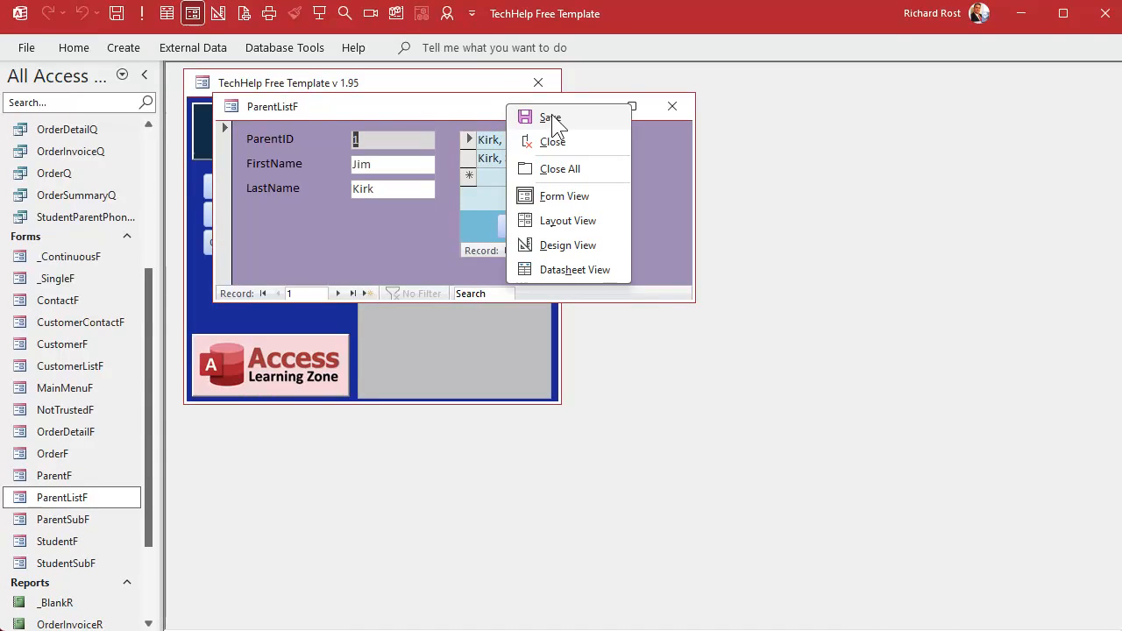
left_click(571, 244)
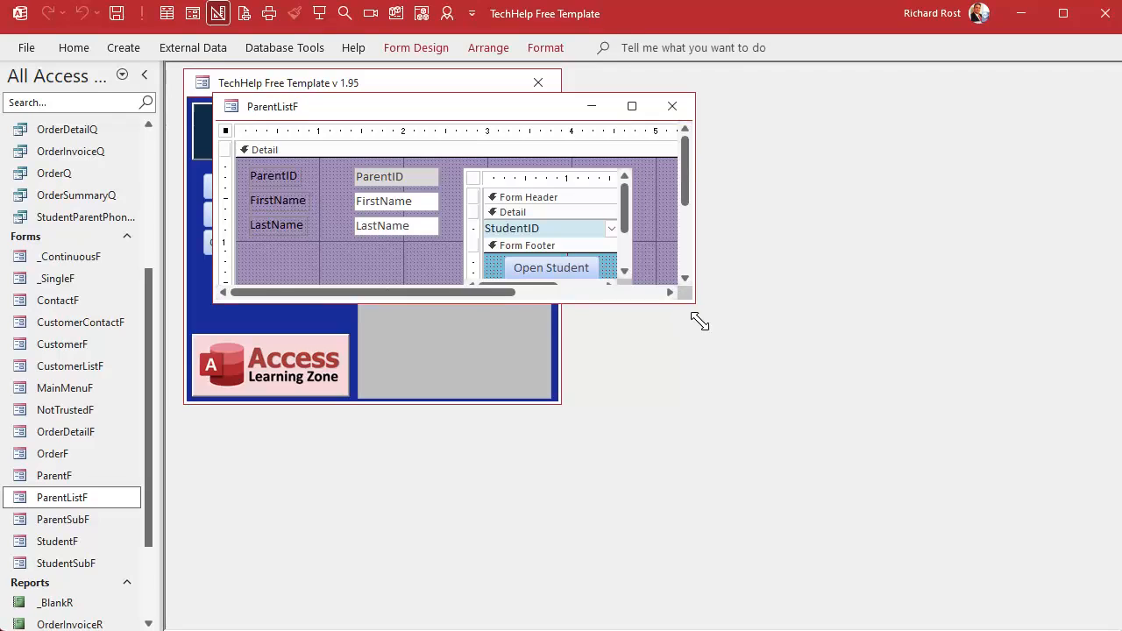
- Enlarge the design window and delete the student subform from ParentListF
left_click_drag(700, 321, 826, 479)
left_click(571, 183)
key("Delete")
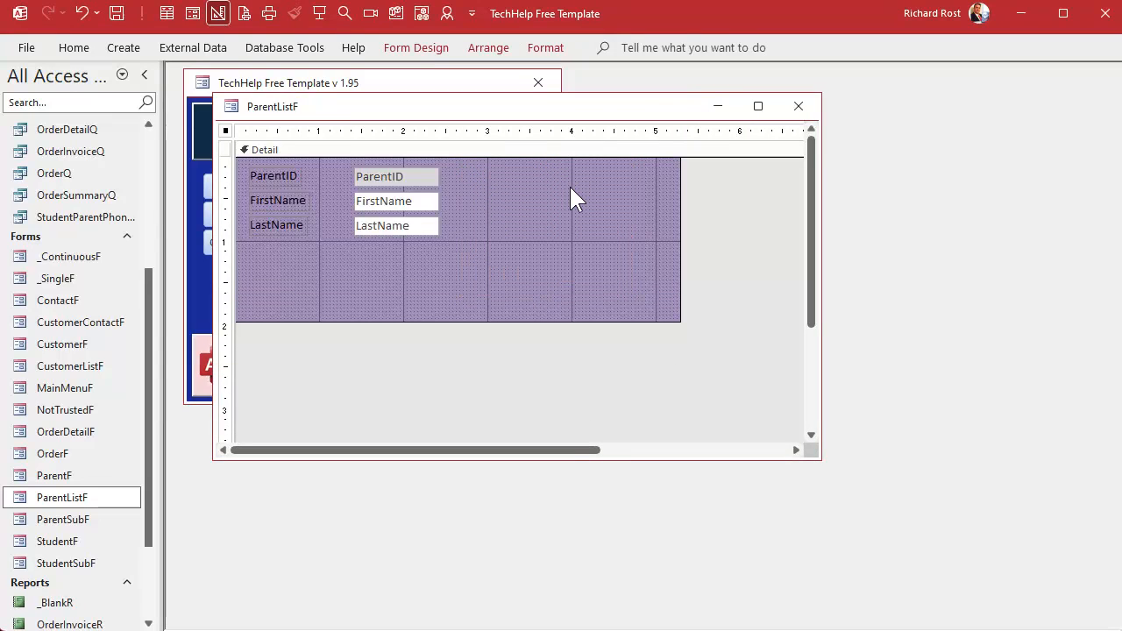
- Add form header and footer sections and fill the header with the recent purple colour
right_click(483, 152)
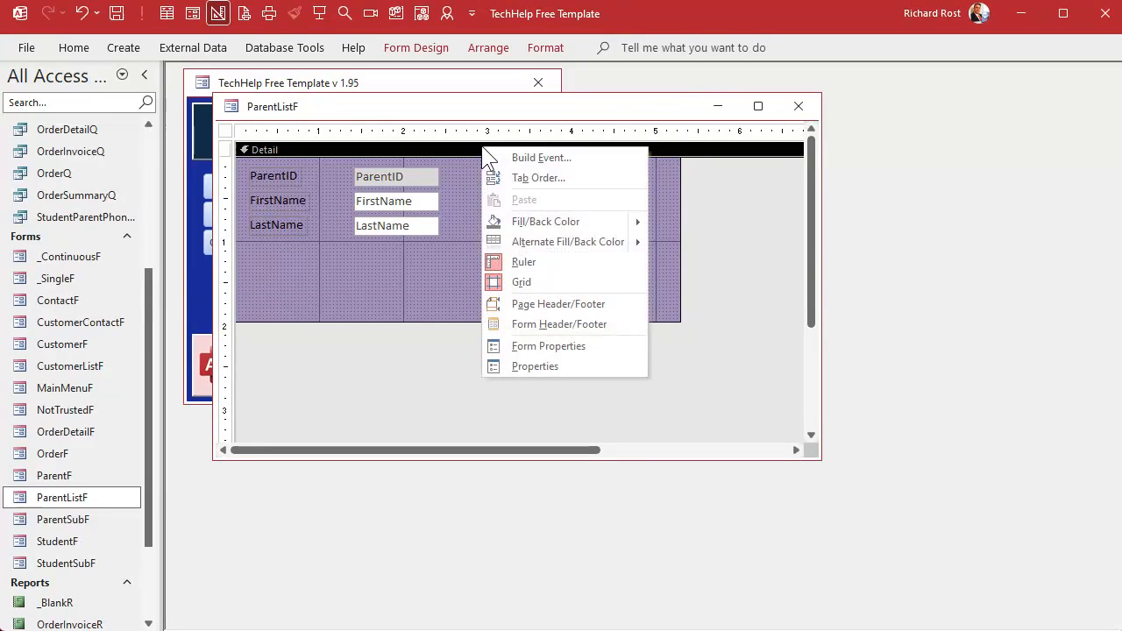
left_click(547, 325)
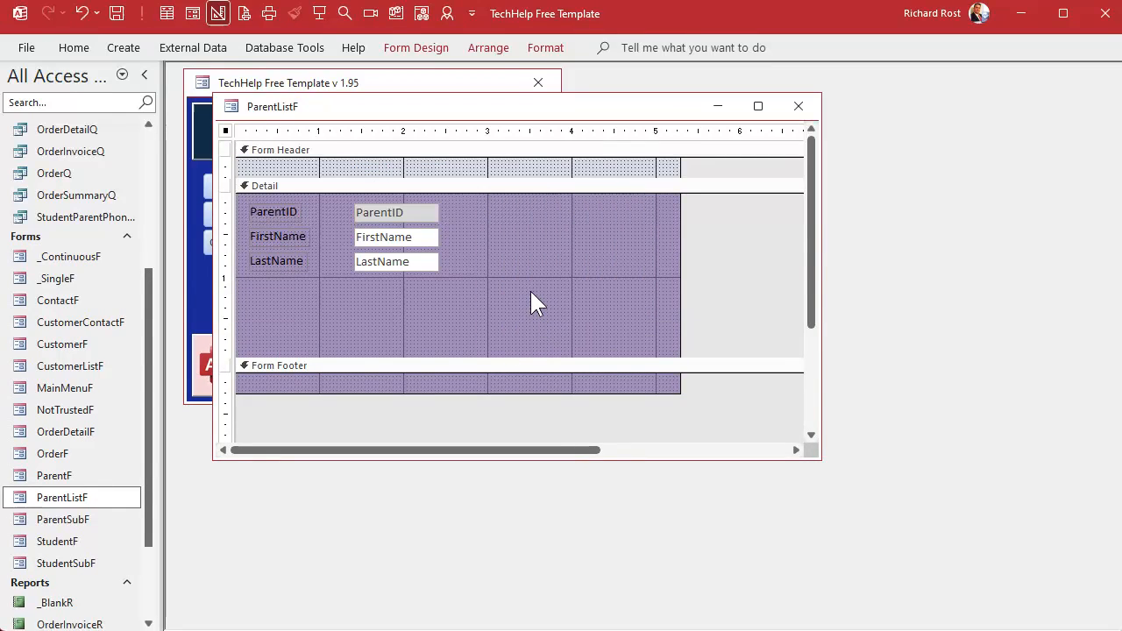
left_click(494, 163)
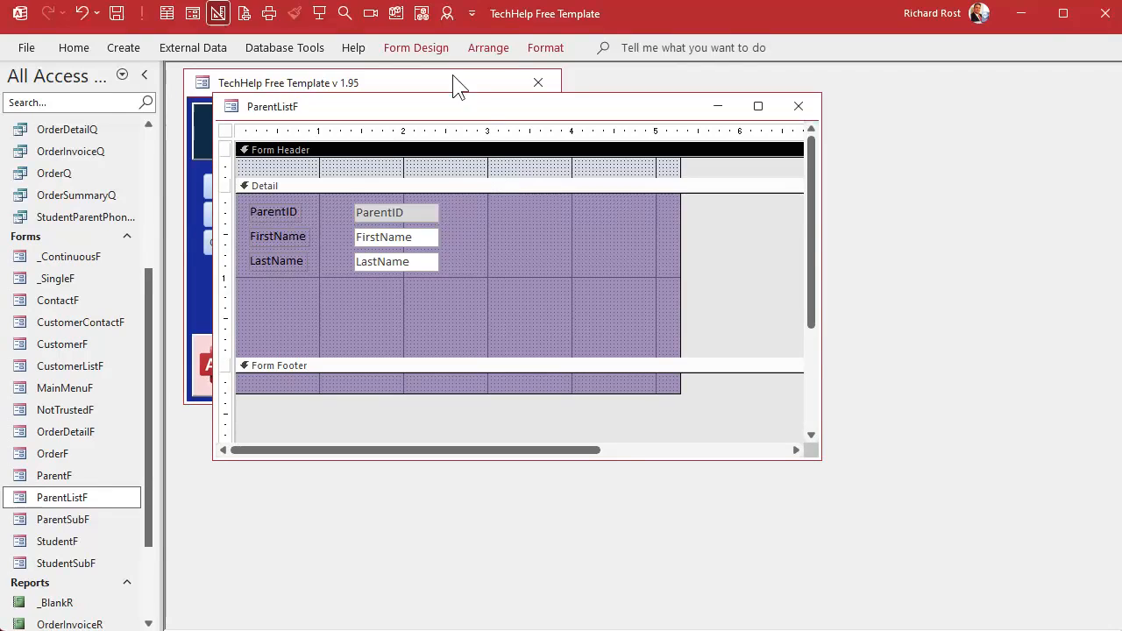
left_click(544, 48)
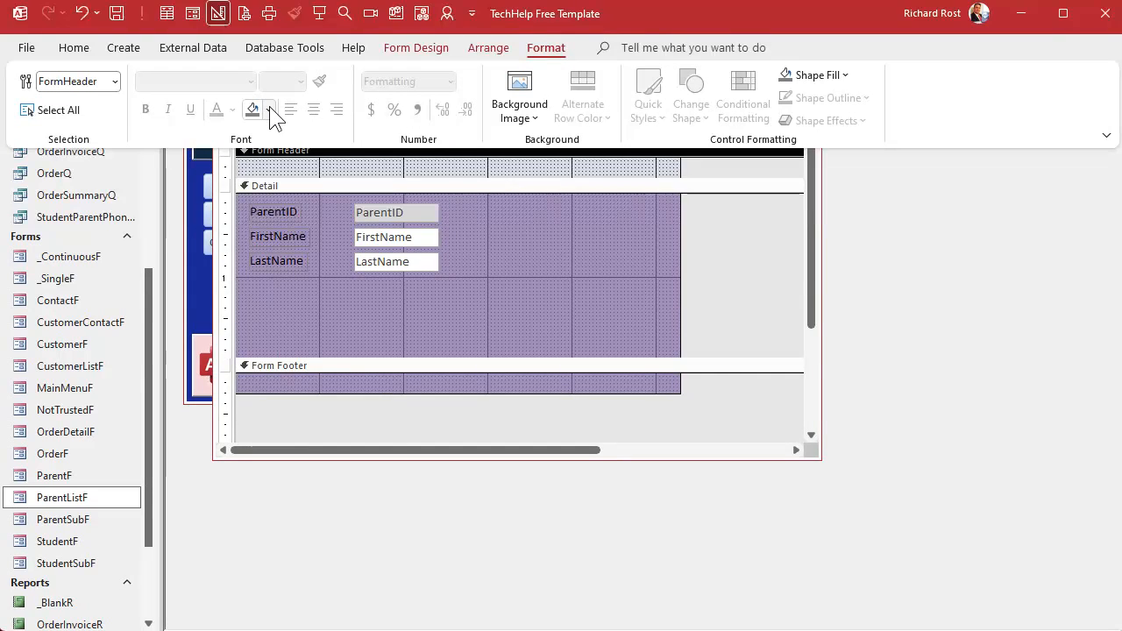
left_click(269, 106)
left_click(352, 358)
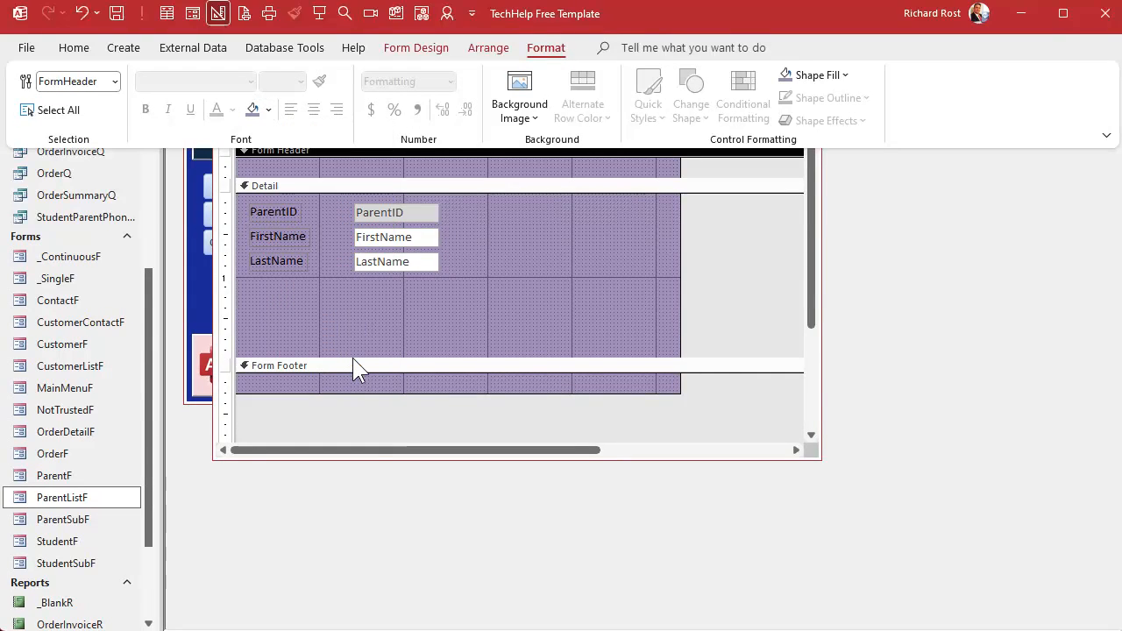
- Move the ParentID, FirstName and LastName labels from the detail section into the form header
left_click(554, 254)
left_click(271, 131)
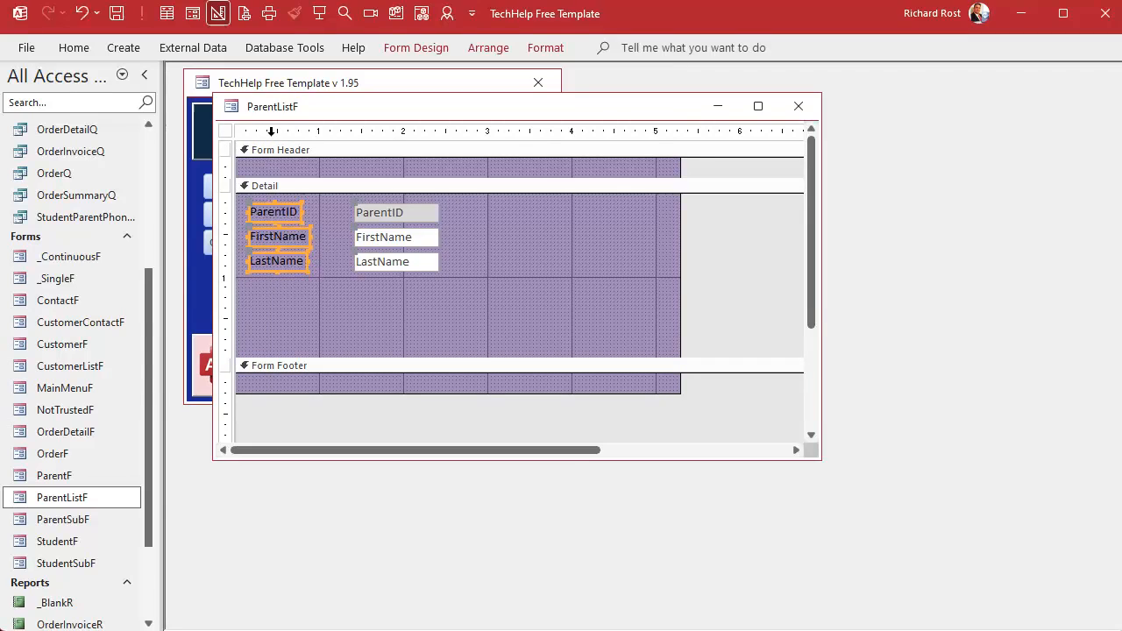
key("Delete")
left_click(294, 165)
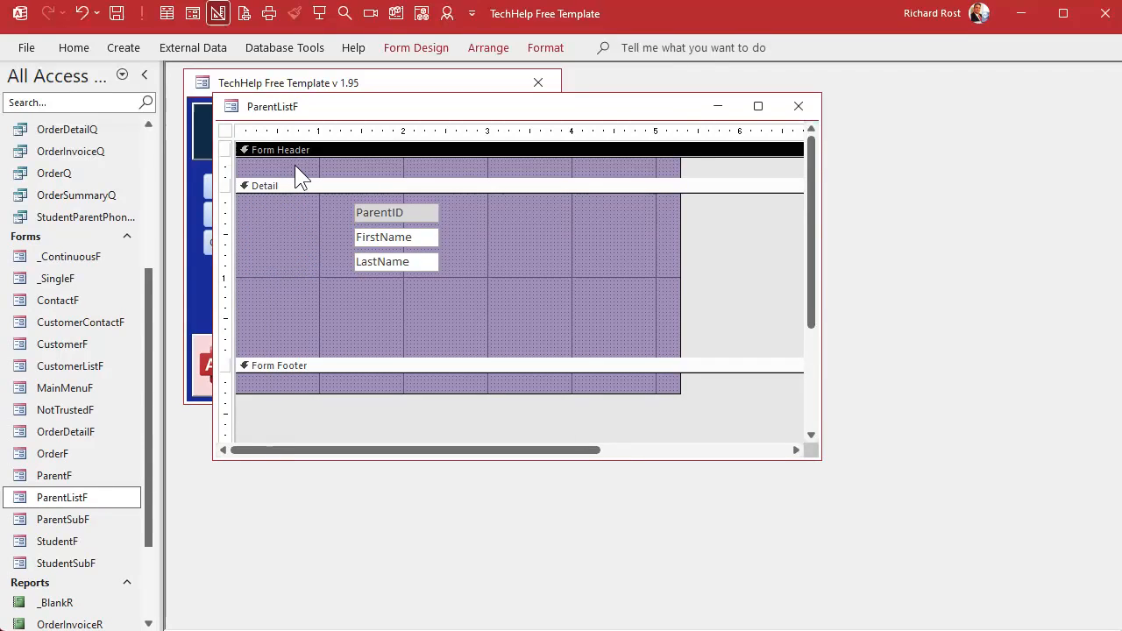
key("ctrl+v")
- Arrange the ParentID, FirstName and LastName text boxes side by side in one row in the detail section
left_click(274, 257)
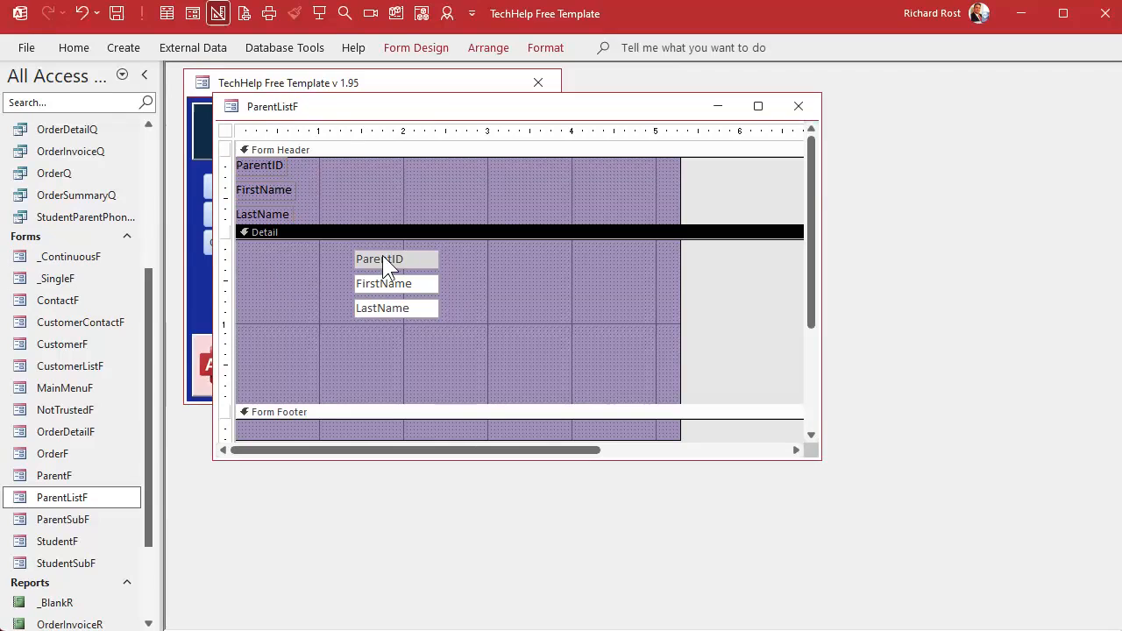
left_click_drag(382, 260, 296, 247)
left_click_drag(391, 283, 333, 247)
left_click_drag(384, 310, 408, 252)
left_click(415, 293)
- Line up the header labels in one row above their text boxes and shrink the header
left_click(267, 192)
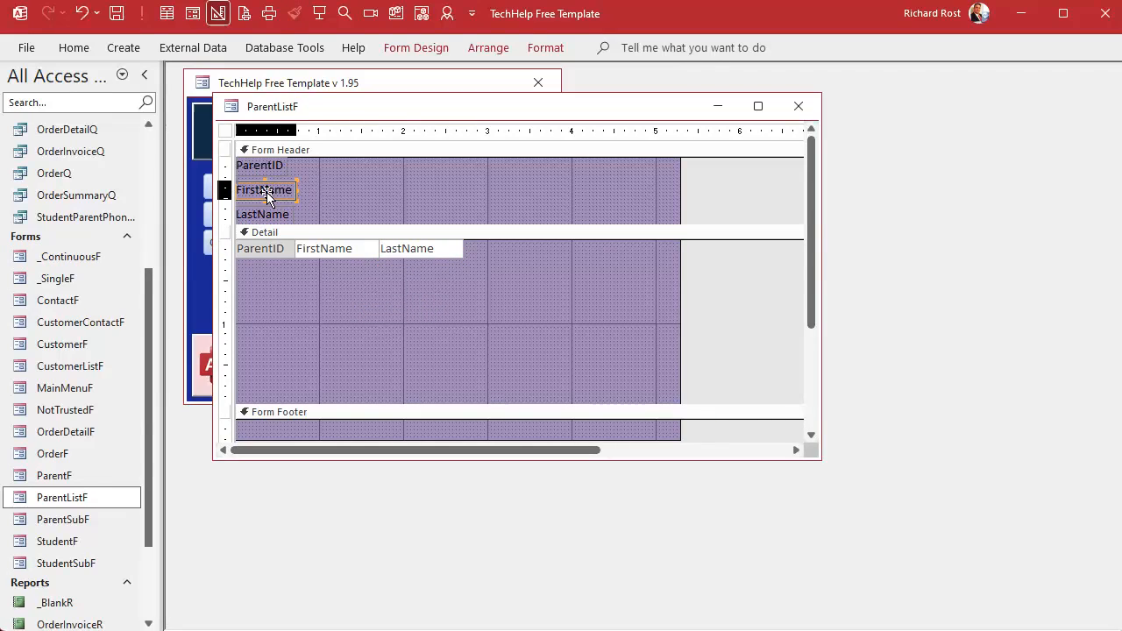
left_click_drag(267, 192, 338, 165)
left_click_drag(289, 215, 445, 164)
left_click_drag(418, 225, 418, 158)
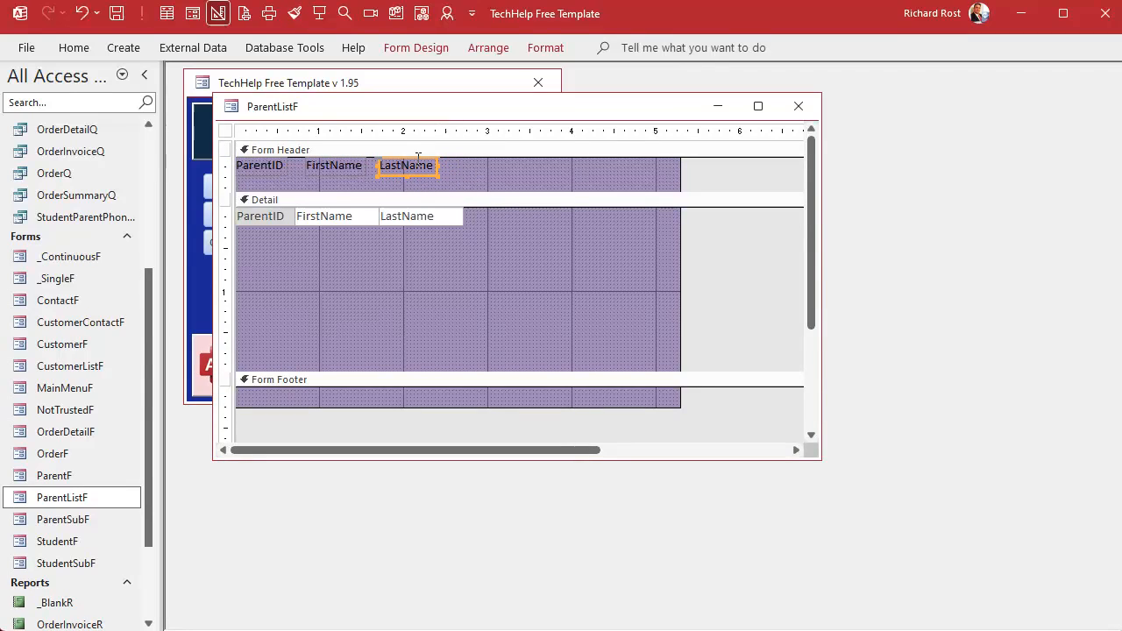
- Change the header label captions to "Last Name" and "First Name"
left_click(418, 158)
left_click(404, 165)
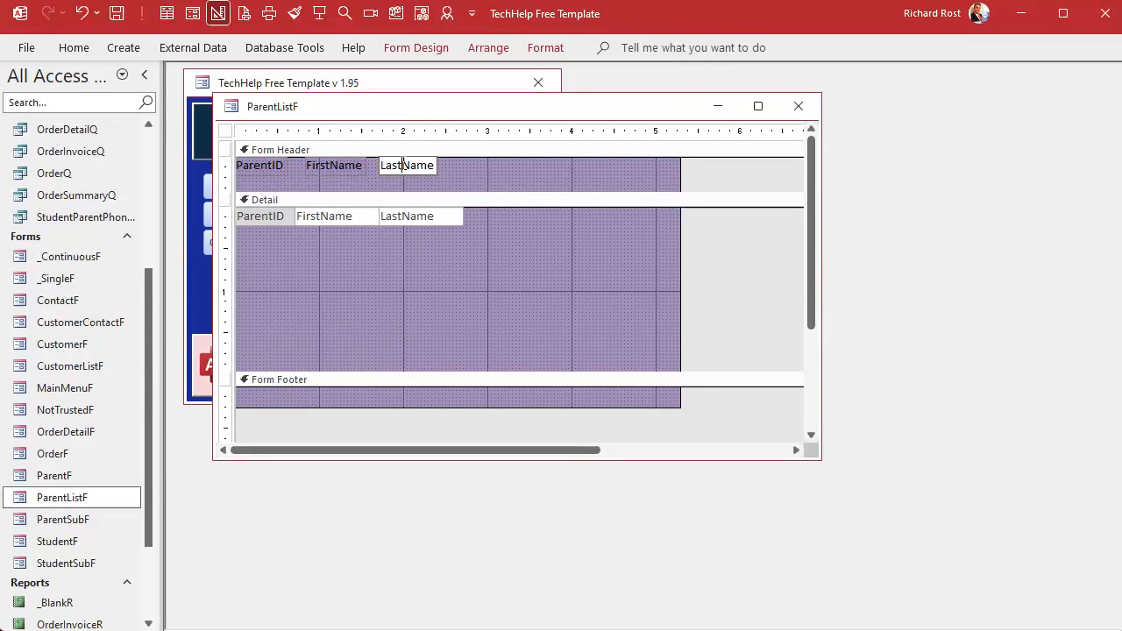
left_click(457, 170)
left_click_drag(322, 165, 312, 163)
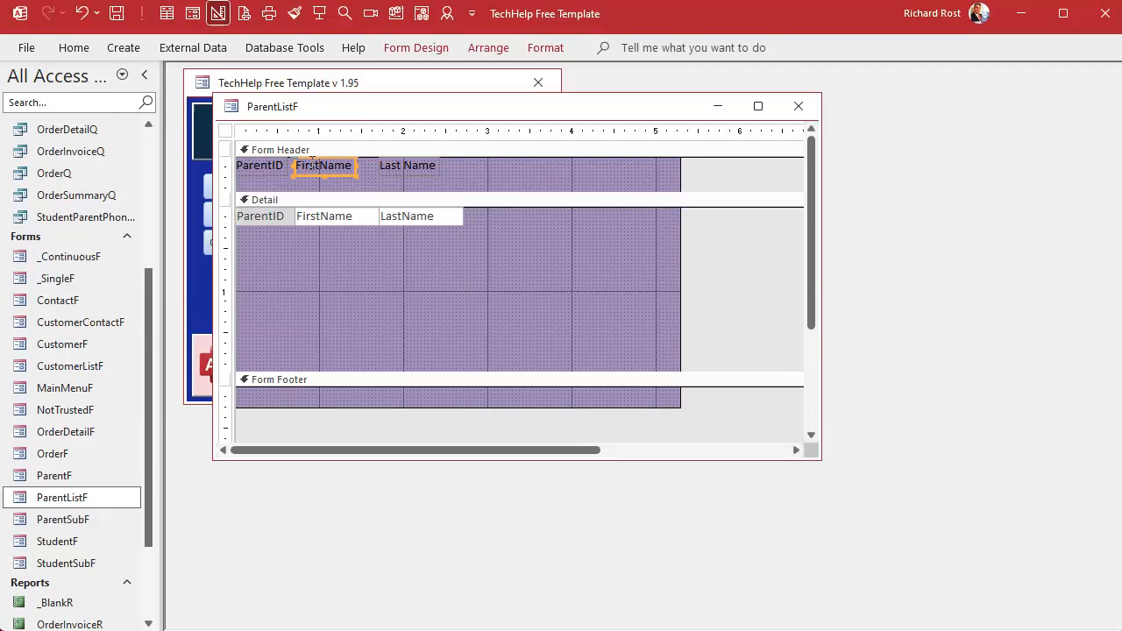
left_click(320, 165)
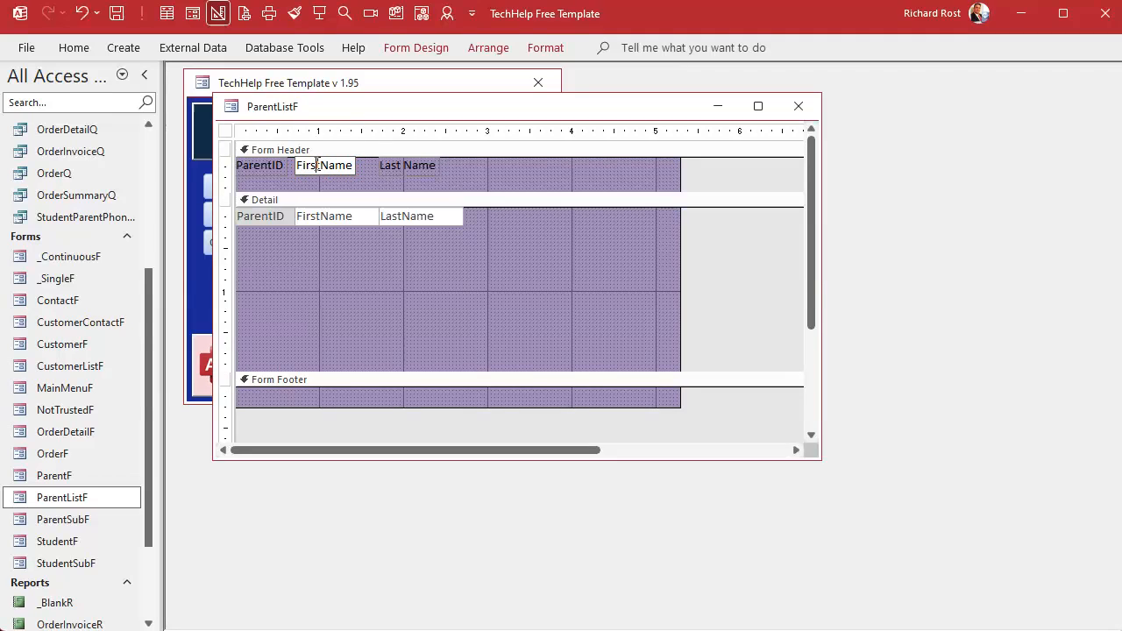
left_click(358, 180)
- Shrink the form header further and set the header labels' font color to white
left_click_drag(366, 189, 317, 174)
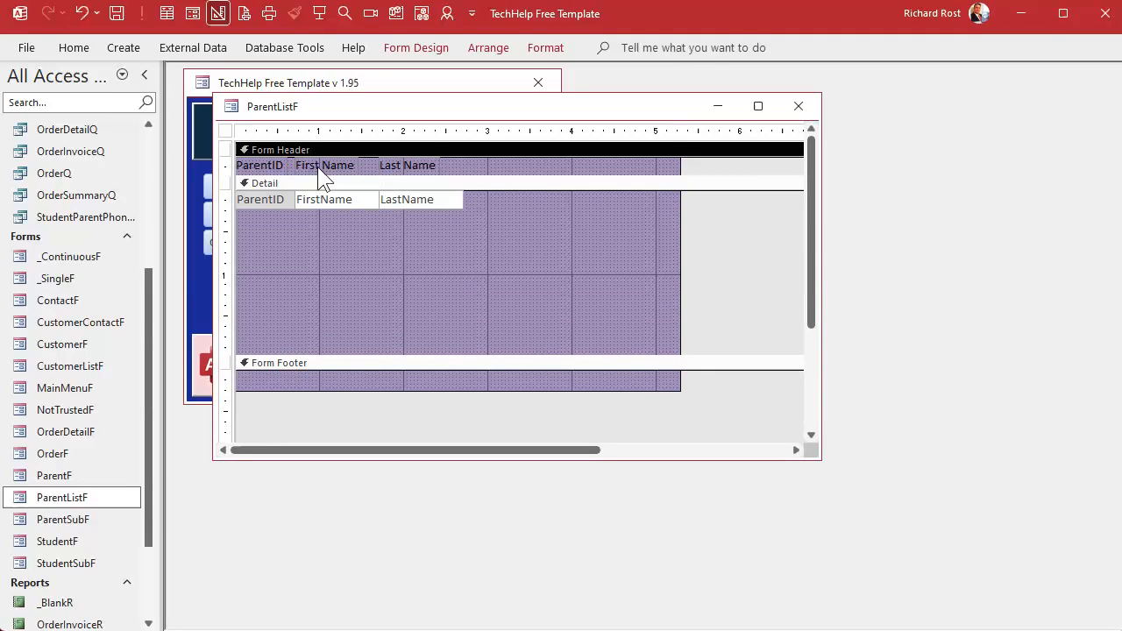
left_click(230, 164)
double_click(553, 48)
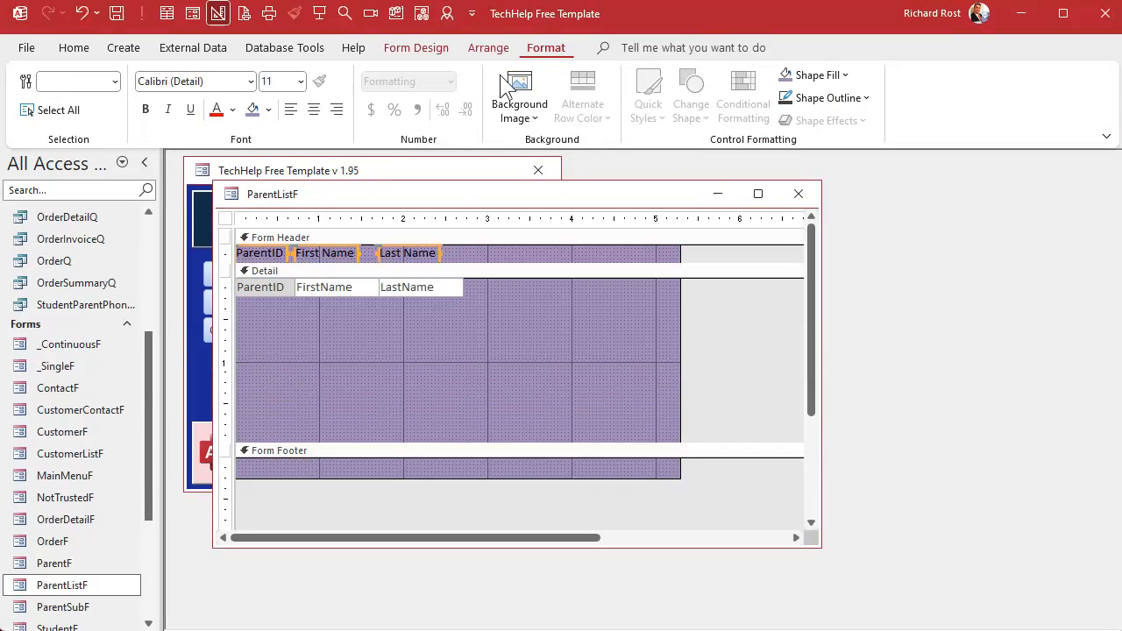
left_click(232, 108)
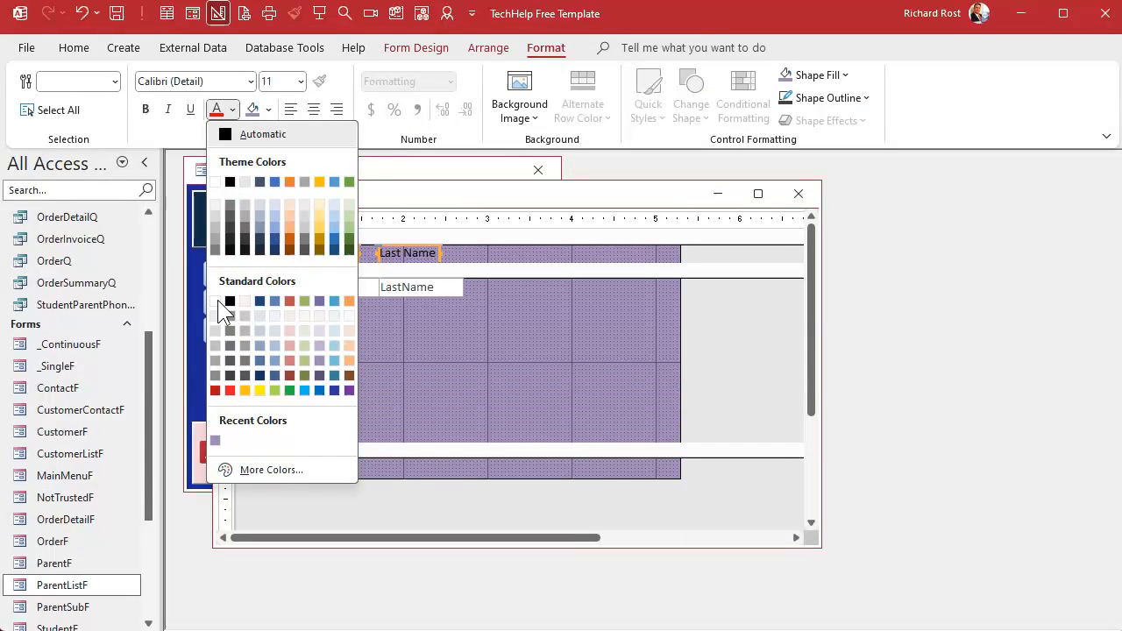
left_click(218, 301)
- Shrink the detail section to the height of the text box row
left_click(446, 349)
left_click_drag(453, 441, 471, 290)
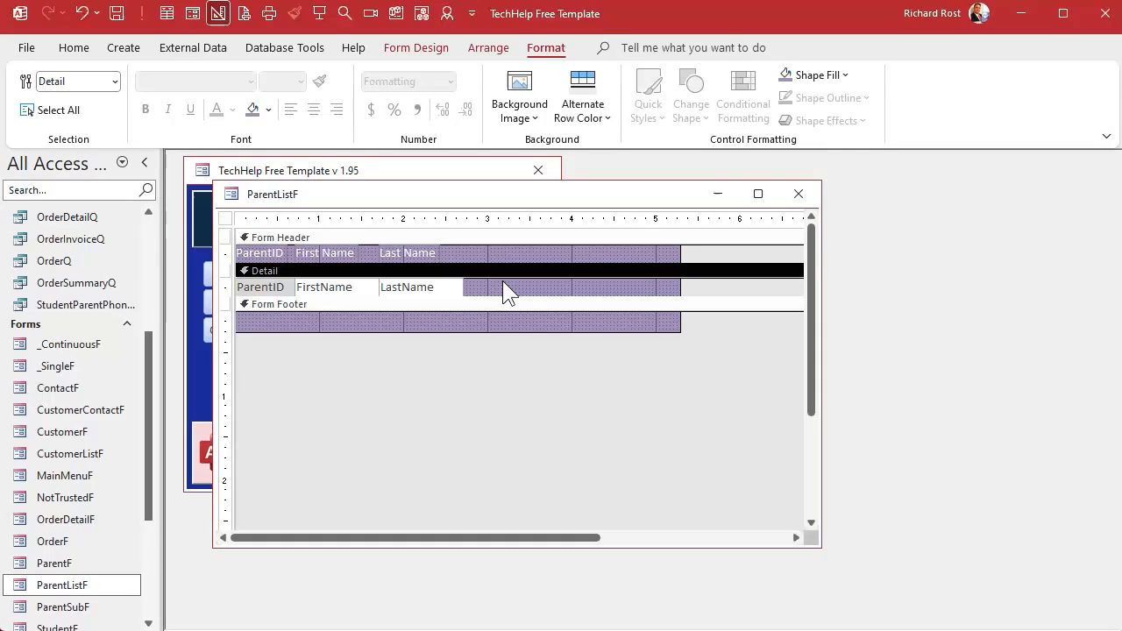
- Open the ParentF form to review its fields, then close it
double_click(60, 564)
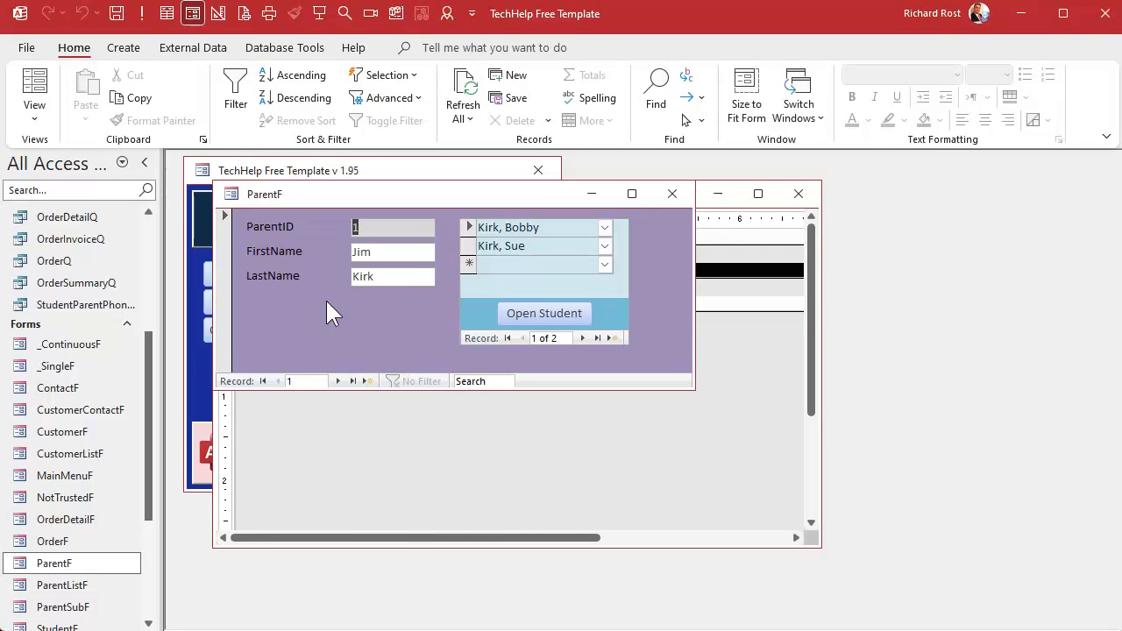
left_click(664, 200)
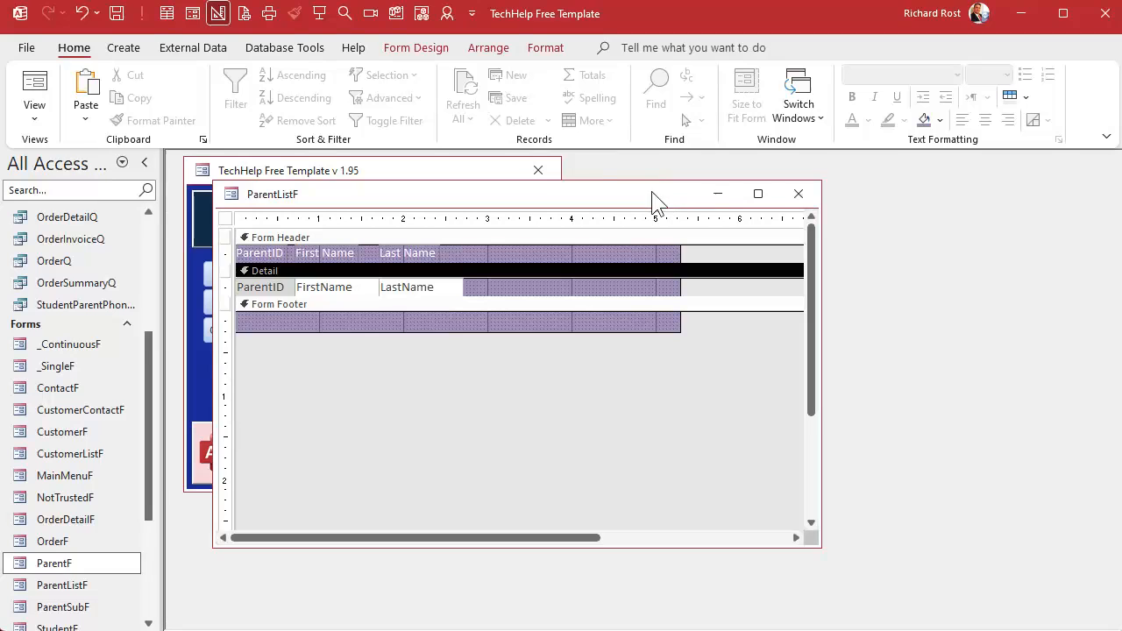
- Add the Phone field to the detail row after LastName, deleting its attached label and lining it up
left_click(429, 49)
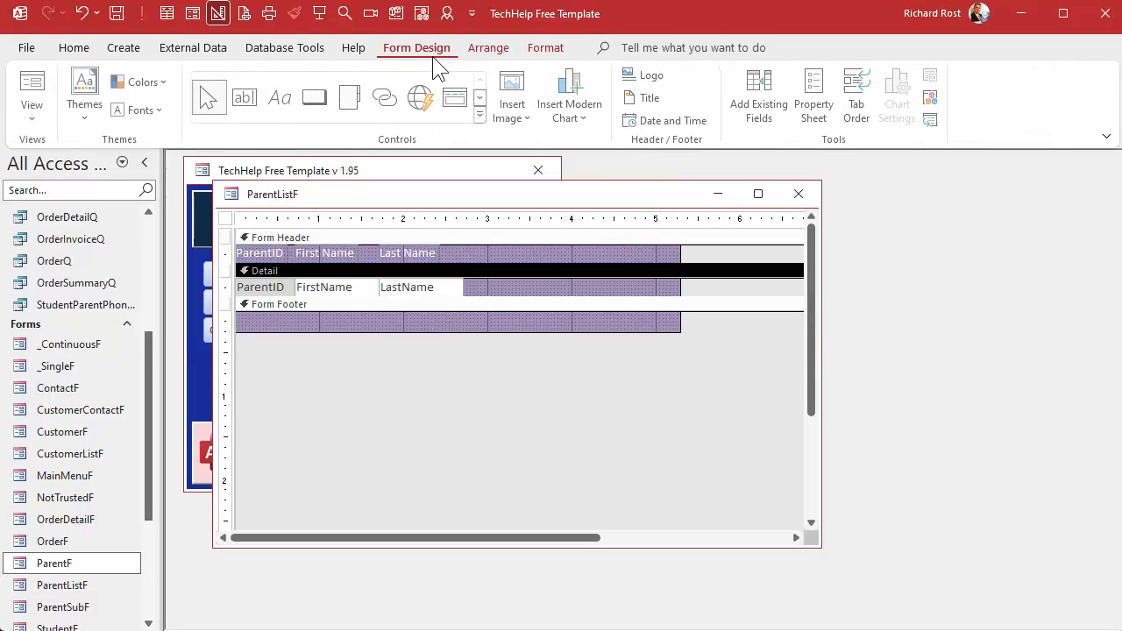
left_click(774, 116)
left_click_drag(828, 278, 571, 290)
left_click(488, 298)
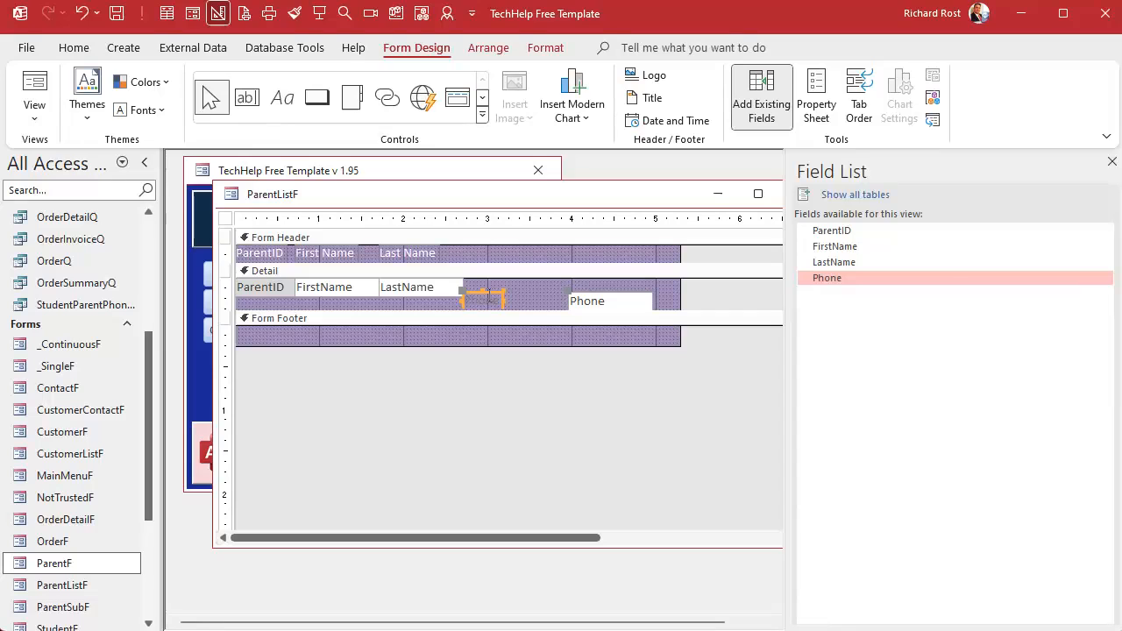
key("Delete")
left_click_drag(590, 299, 547, 252)
- Add a header label captioned "Phone" above the Phone text box, beside the Last Name label
left_click(432, 254)
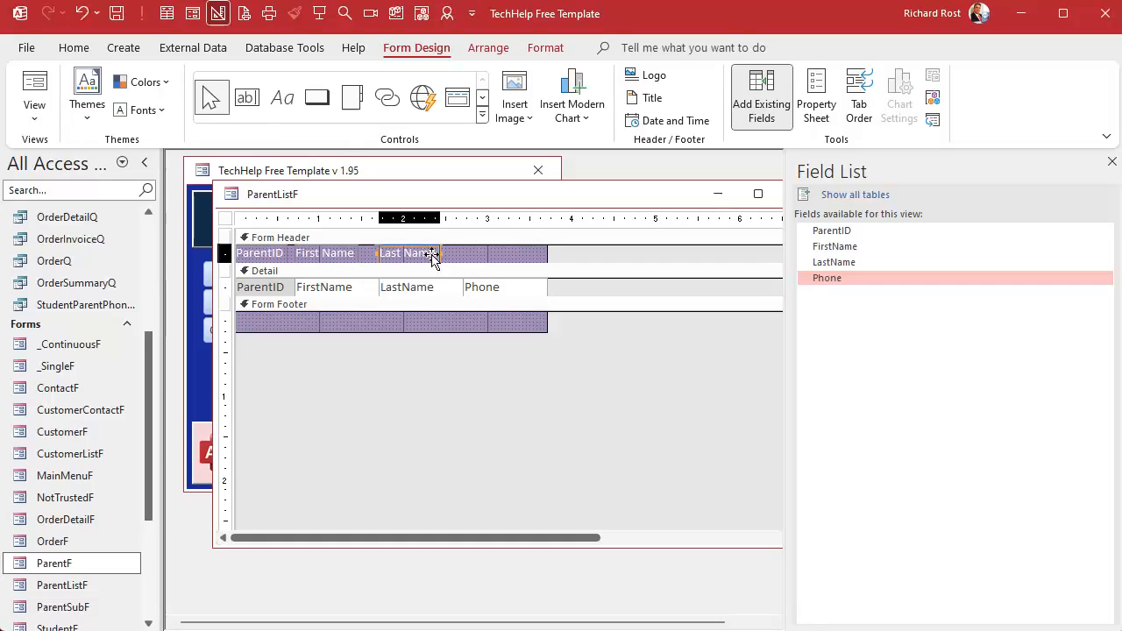
left_click_drag(439, 253, 551, 253)
left_click(534, 254)
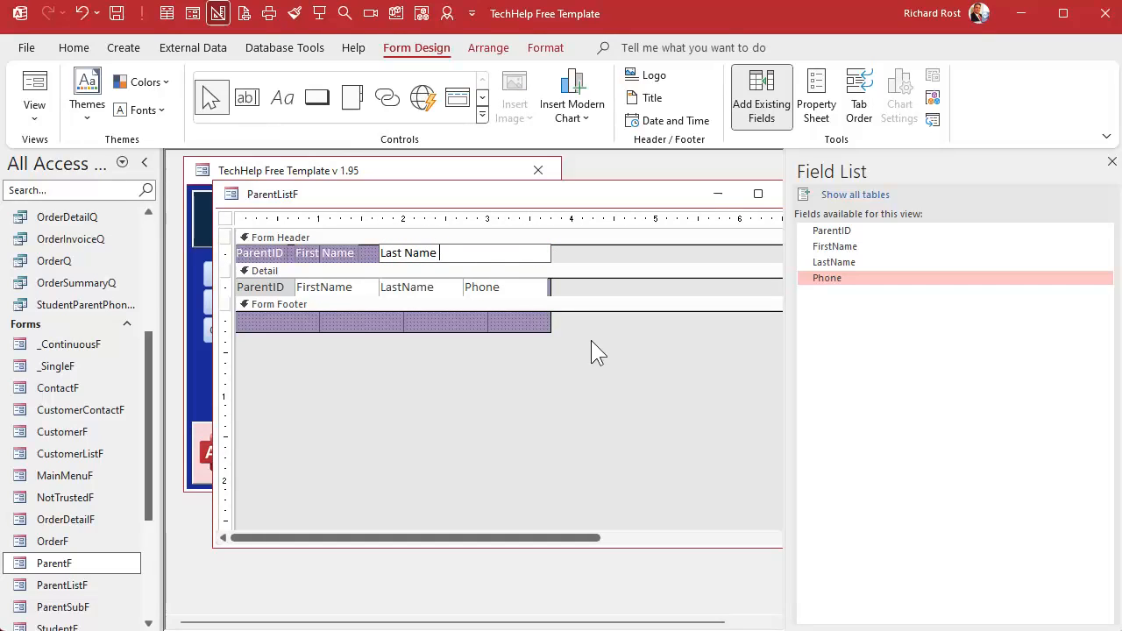
type("Phone")
key("Left")
key("BackSpace")
left_click(591, 348)
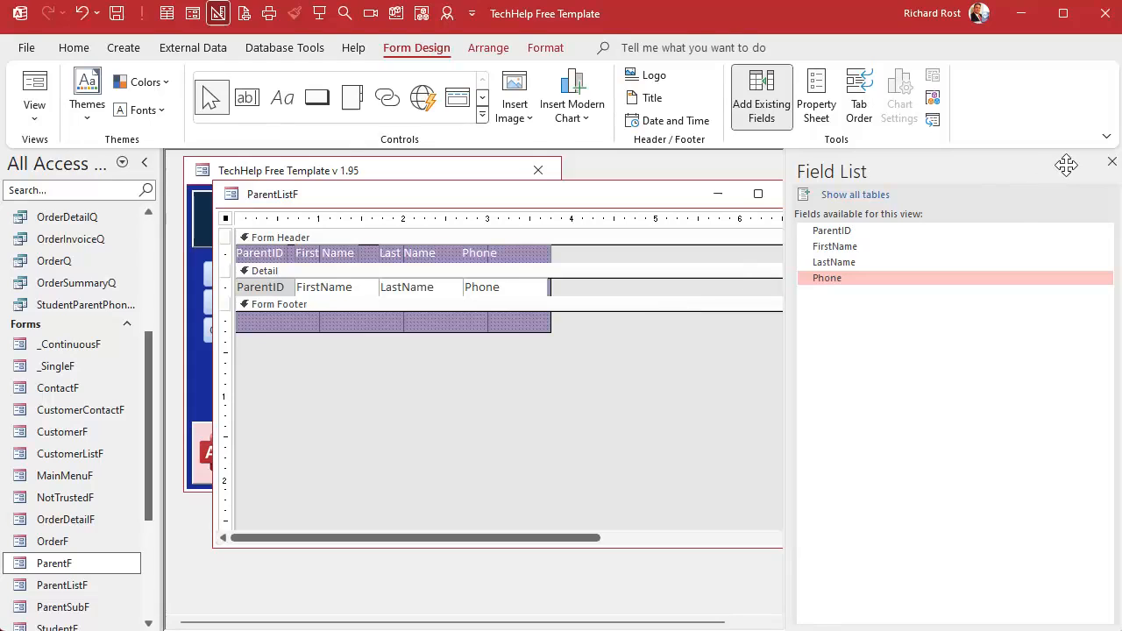
- Close the field list, save and close the form, and reopen ParentListF in Form View
left_click(1112, 162)
left_click(798, 194)
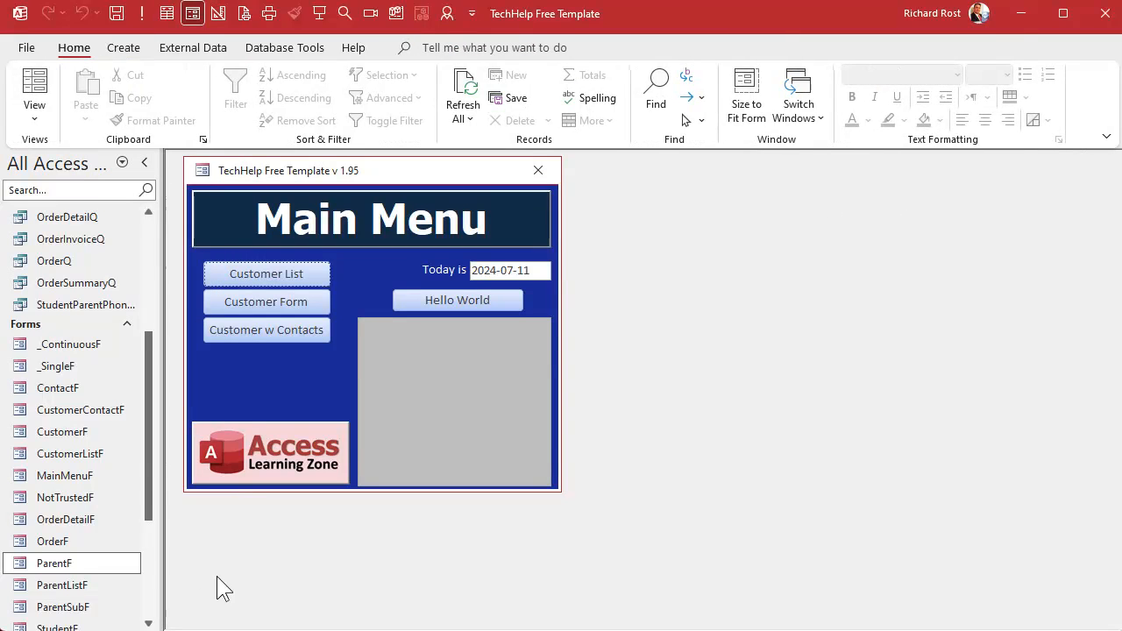
double_click(70, 585)
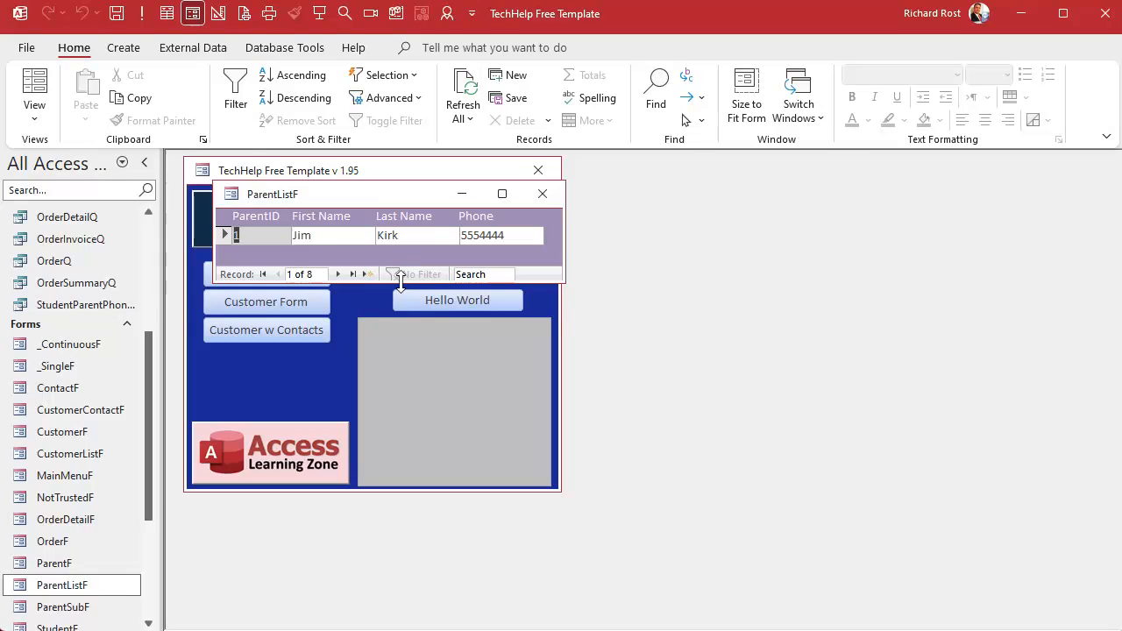
- Switch to Design View and set the form's Default View to Continuous Forms
right_click(388, 198)
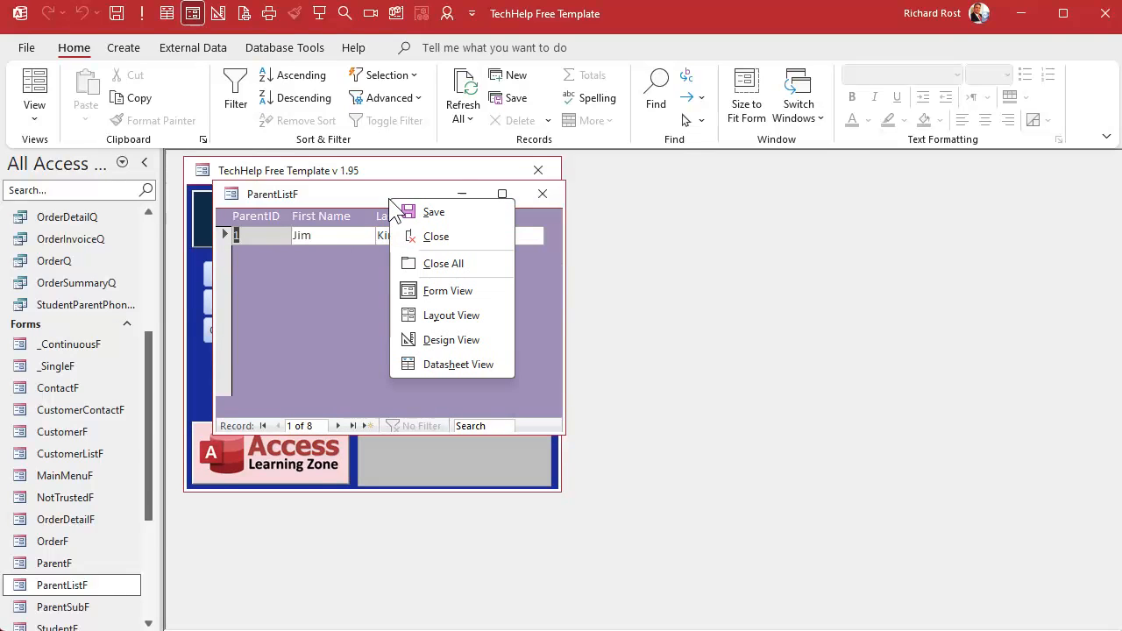
left_click(440, 339)
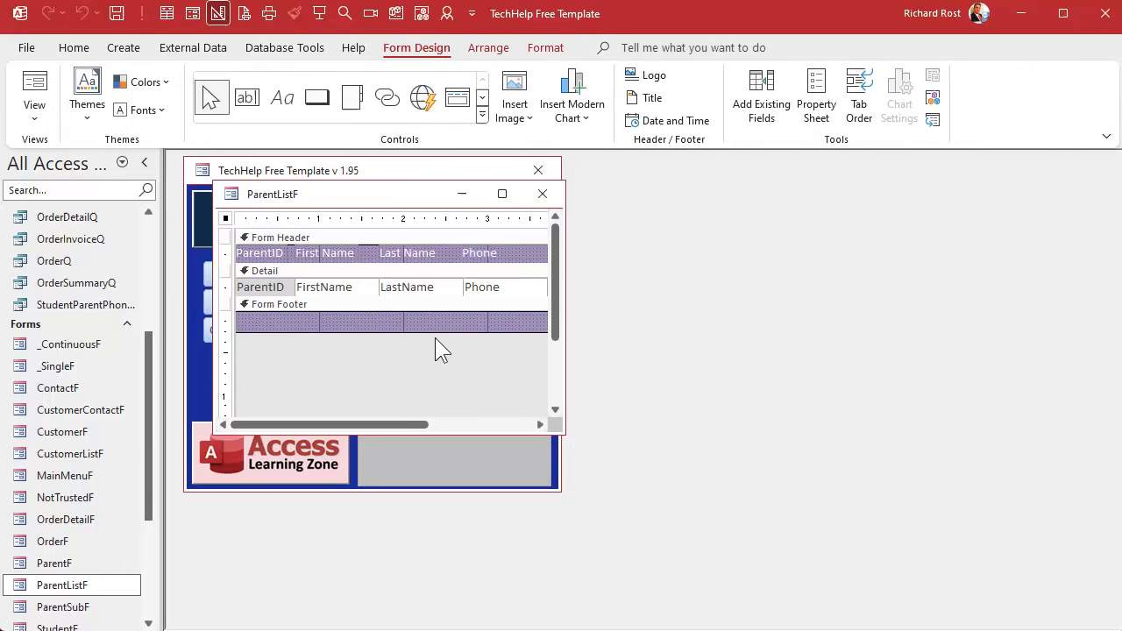
double_click(225, 217)
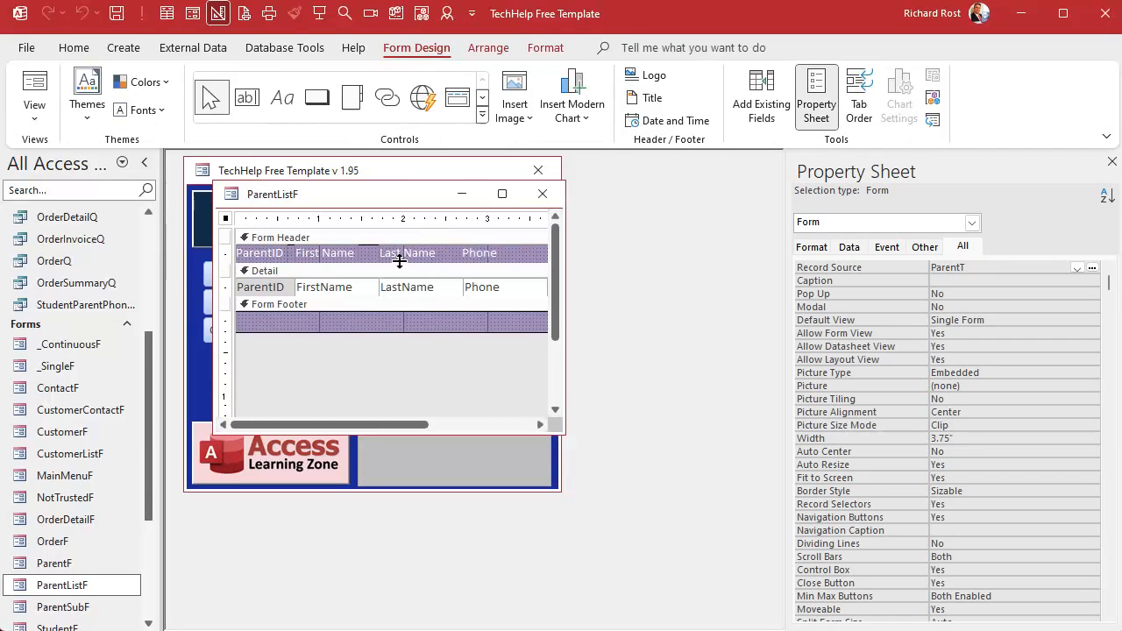
left_click(847, 248)
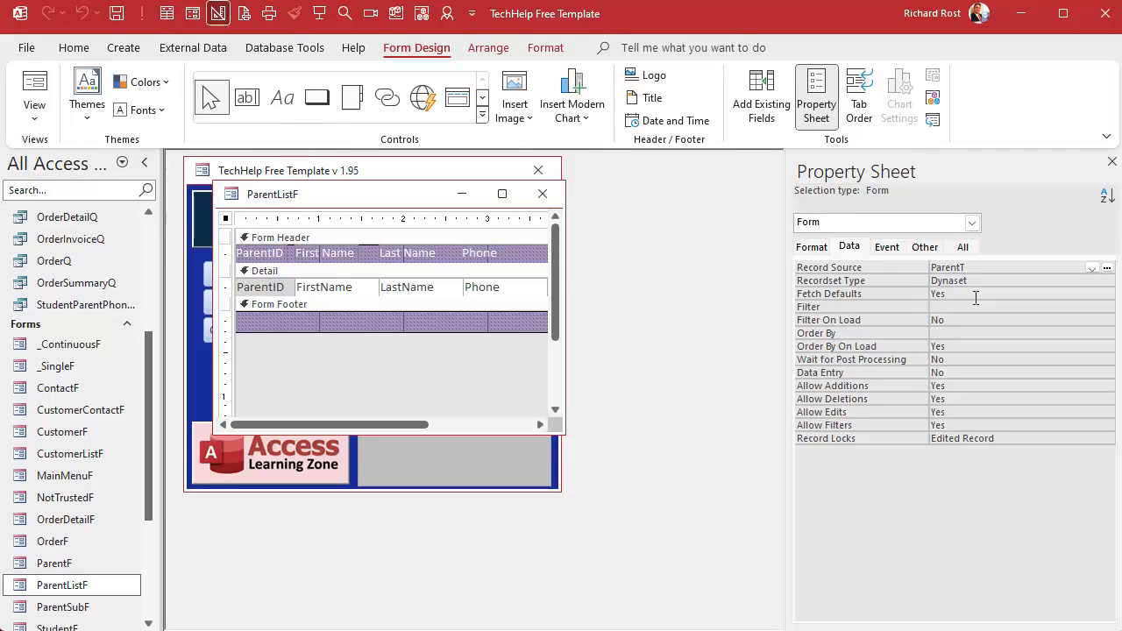
left_click(811, 247)
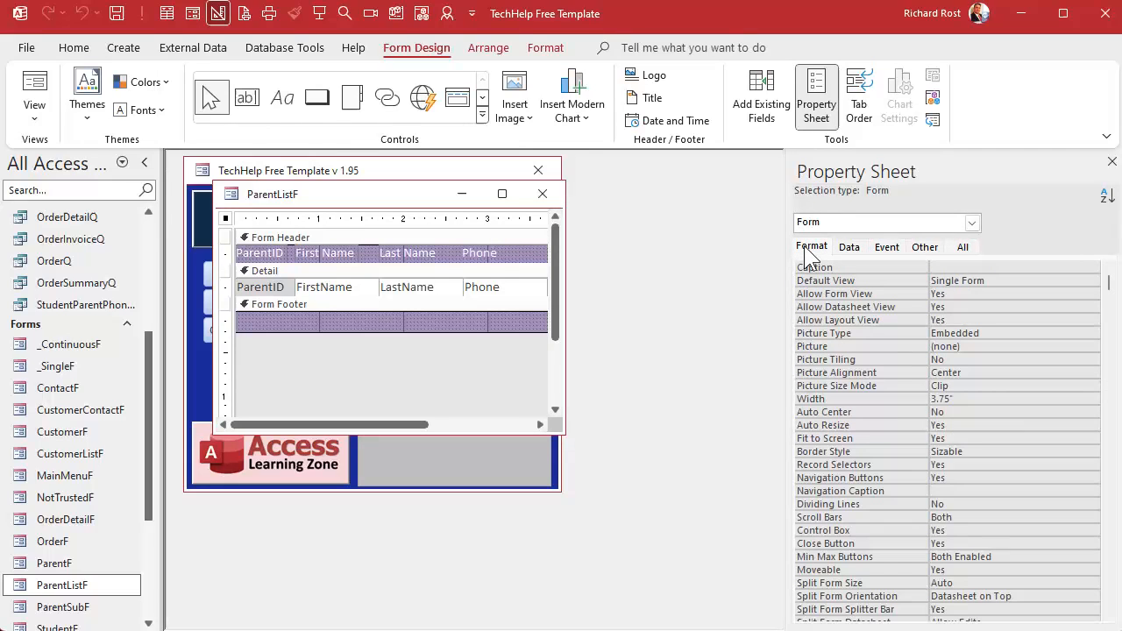
double_click(1014, 282)
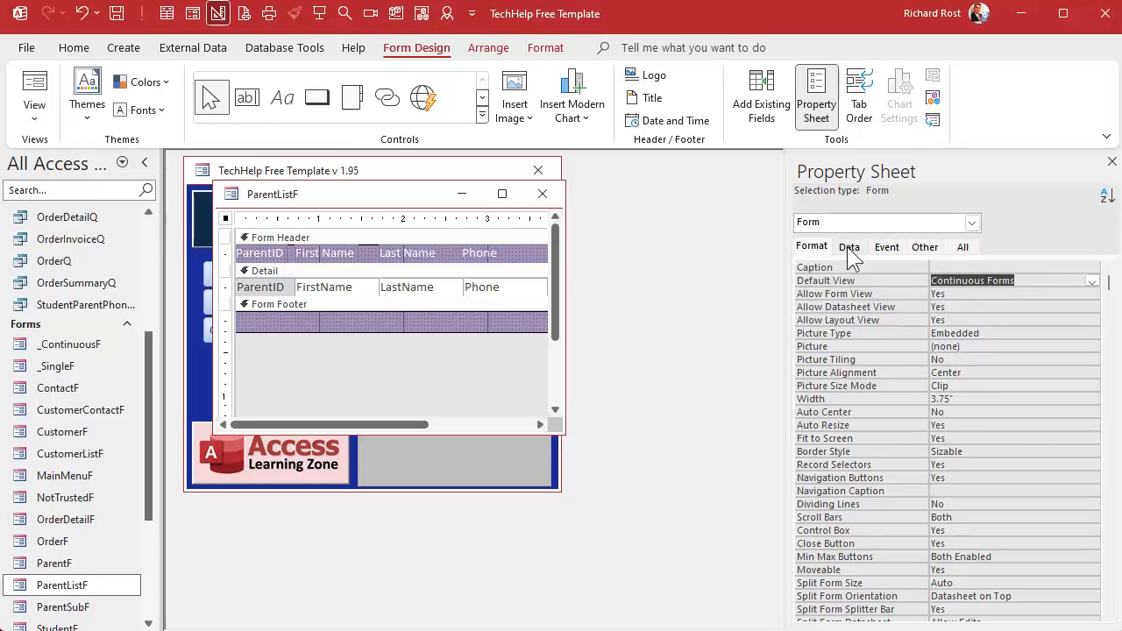
- Save and close the form, reopen ParentListF in Form View, and enlarge its window to see all records
left_click(1111, 163)
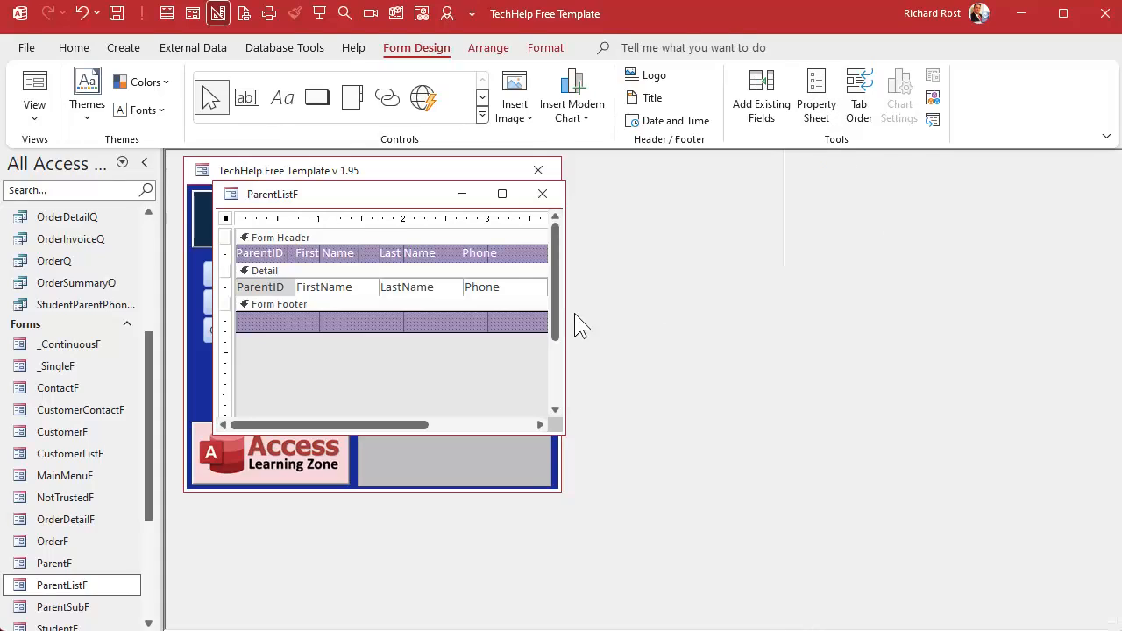
left_click(542, 194)
double_click(75, 585)
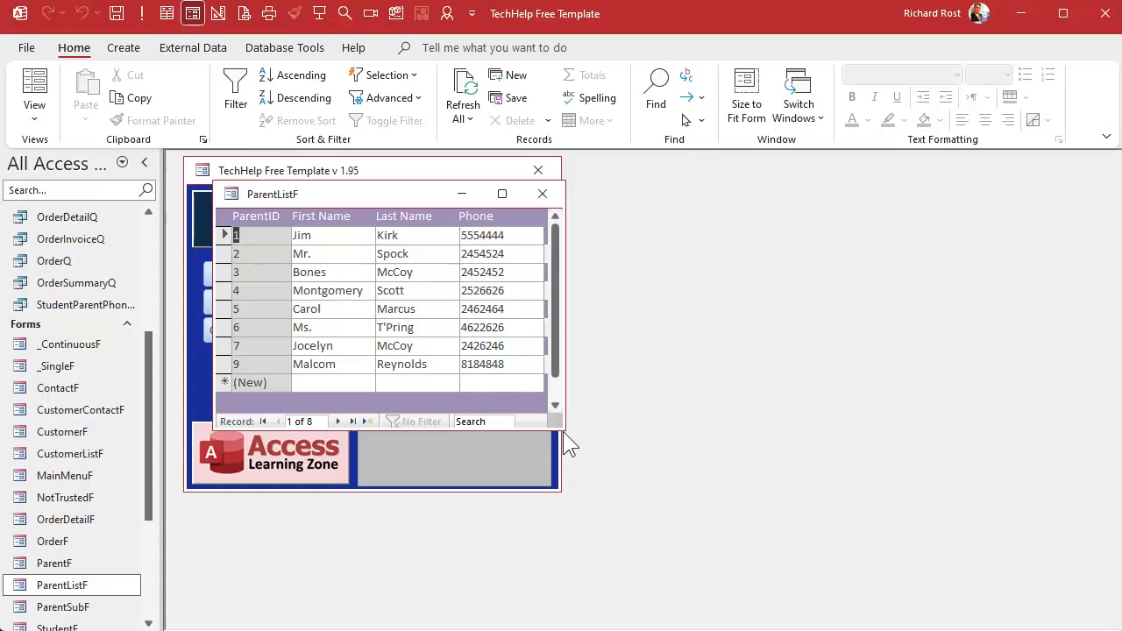
left_click_drag(564, 430, 656, 475)
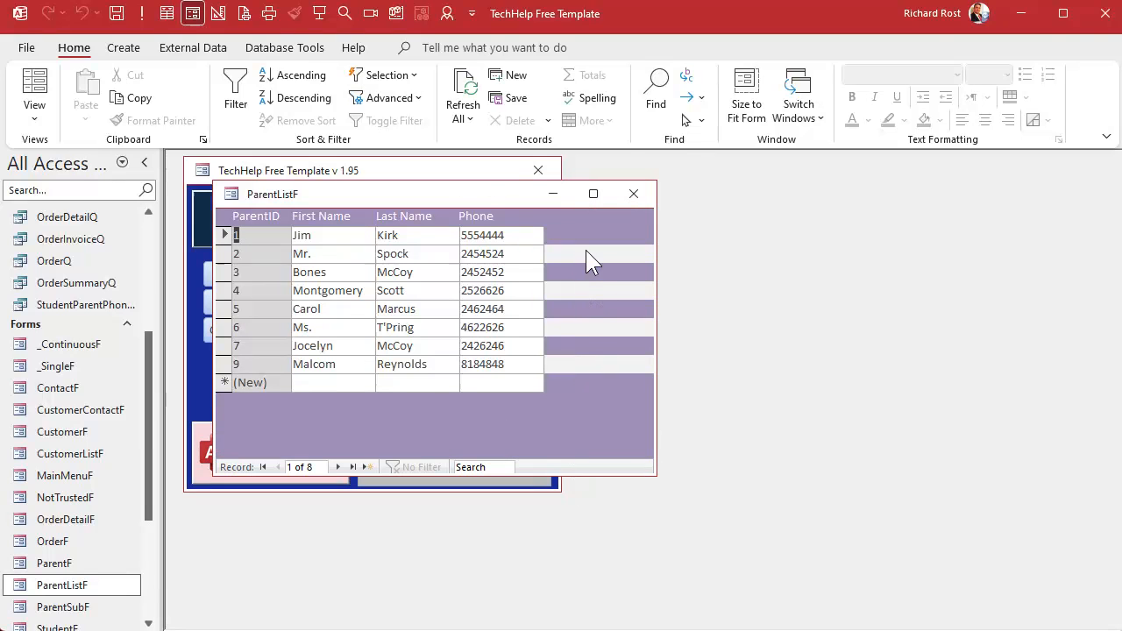
- In Design View, set the detail section's Alternate Back Color to No Color and close the form
right_click(481, 196)
left_click(530, 337)
double_click(466, 273)
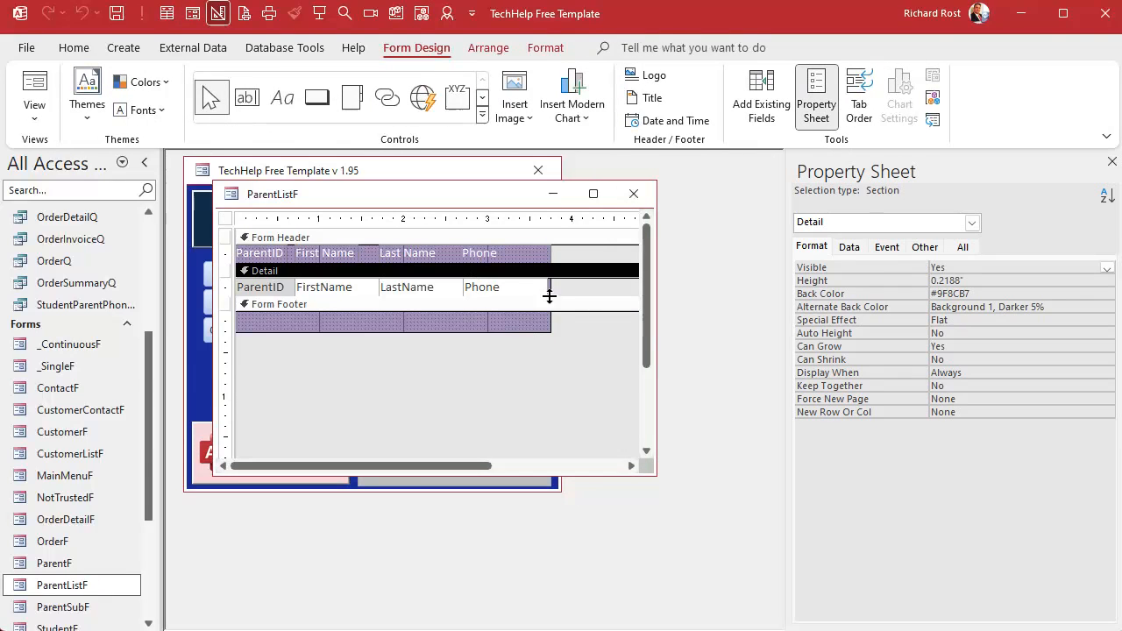
left_click(1071, 307)
left_click(1091, 307)
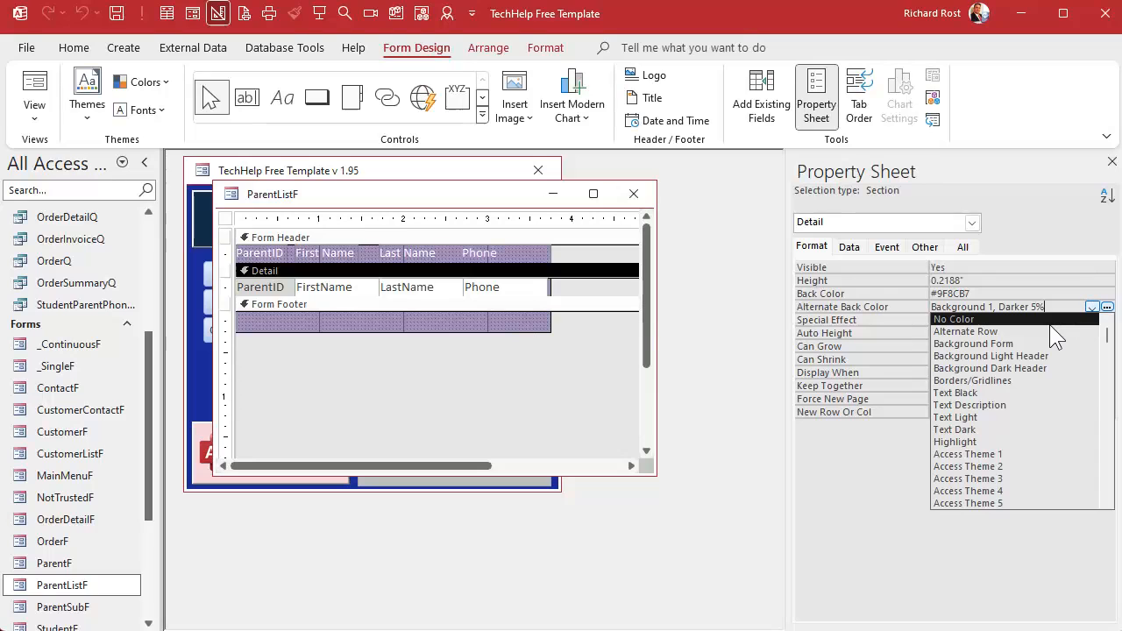
left_click(1049, 323)
left_click(634, 194)
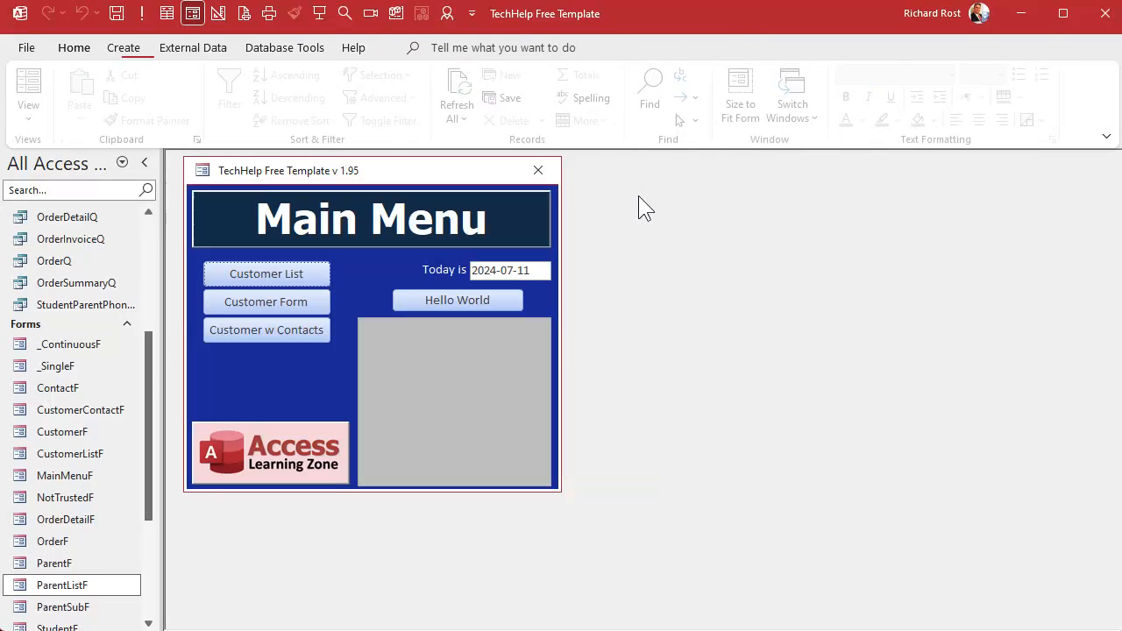
- Reopen ParentListF in Form View to review the list, then close it
double_click(87, 587)
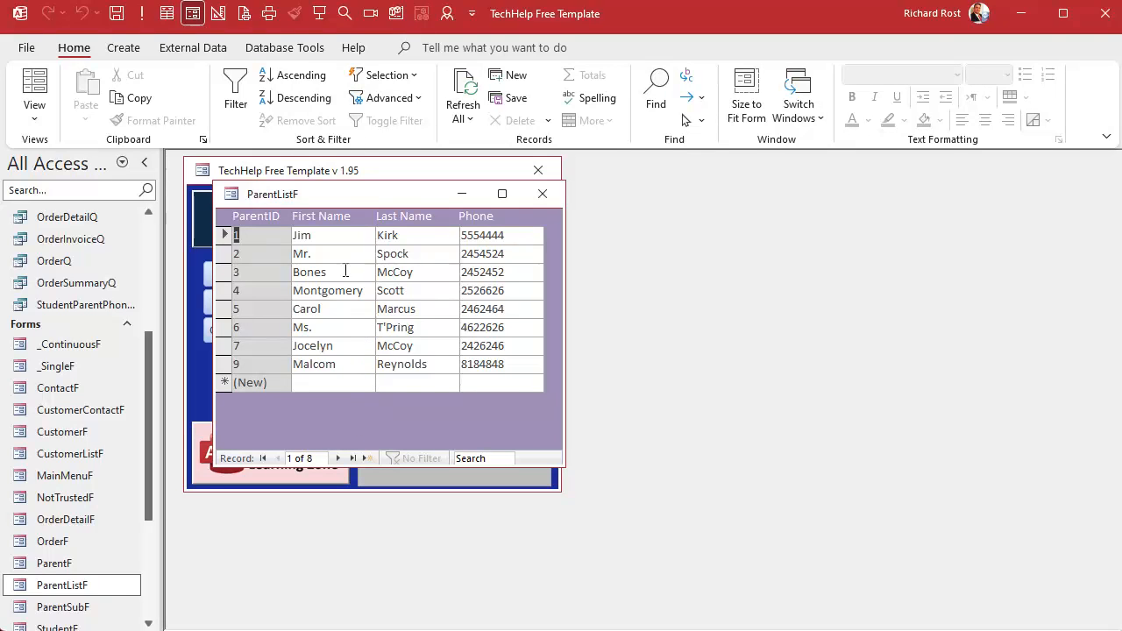
left_click(542, 193)
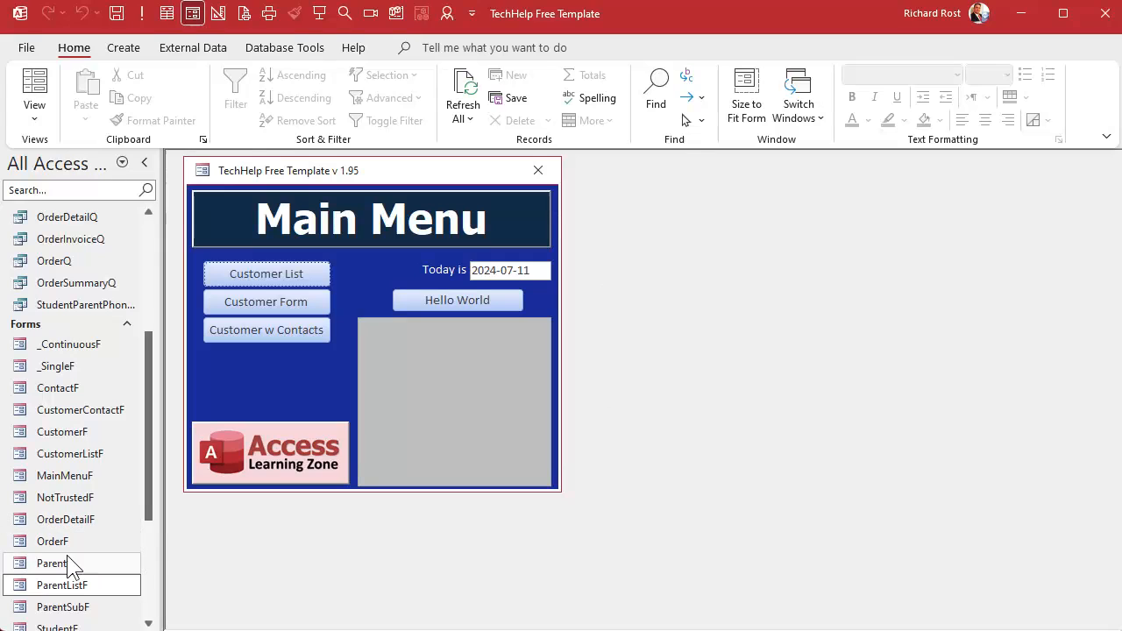
- Open the StudentF form in Design View
scroll(70, 605, "down", 2)
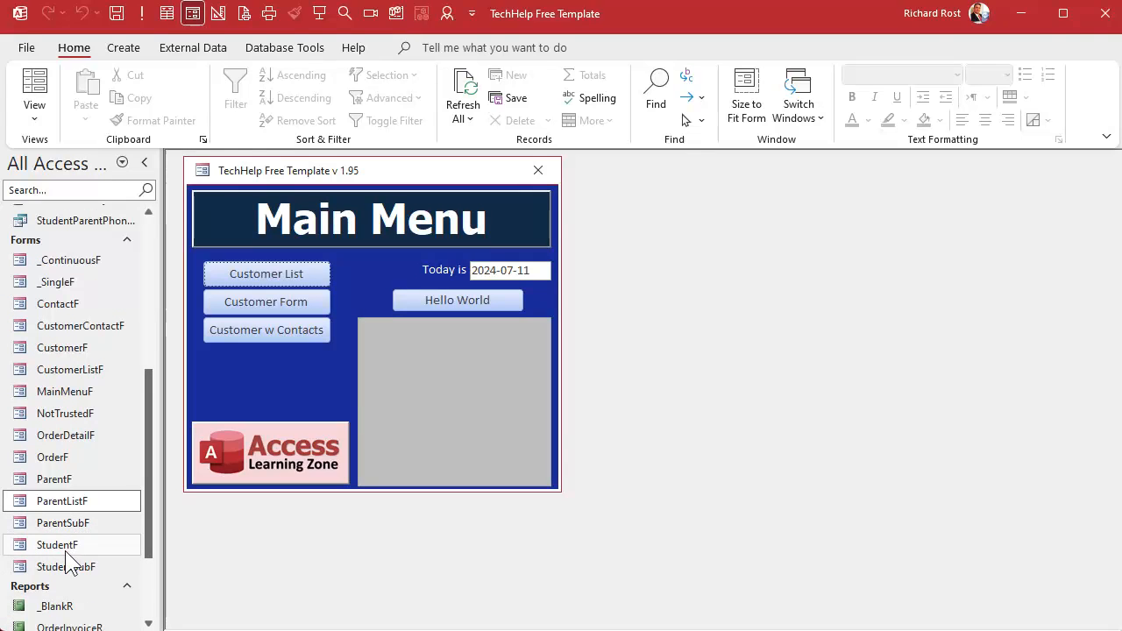
left_click(68, 545)
double_click(68, 545)
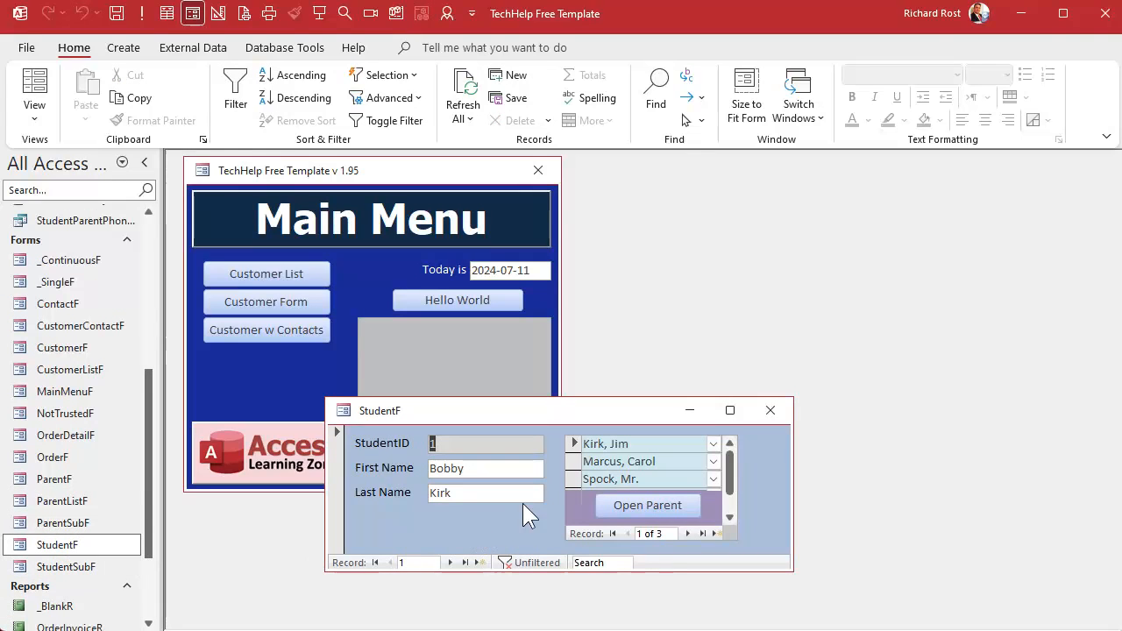
right_click(594, 413)
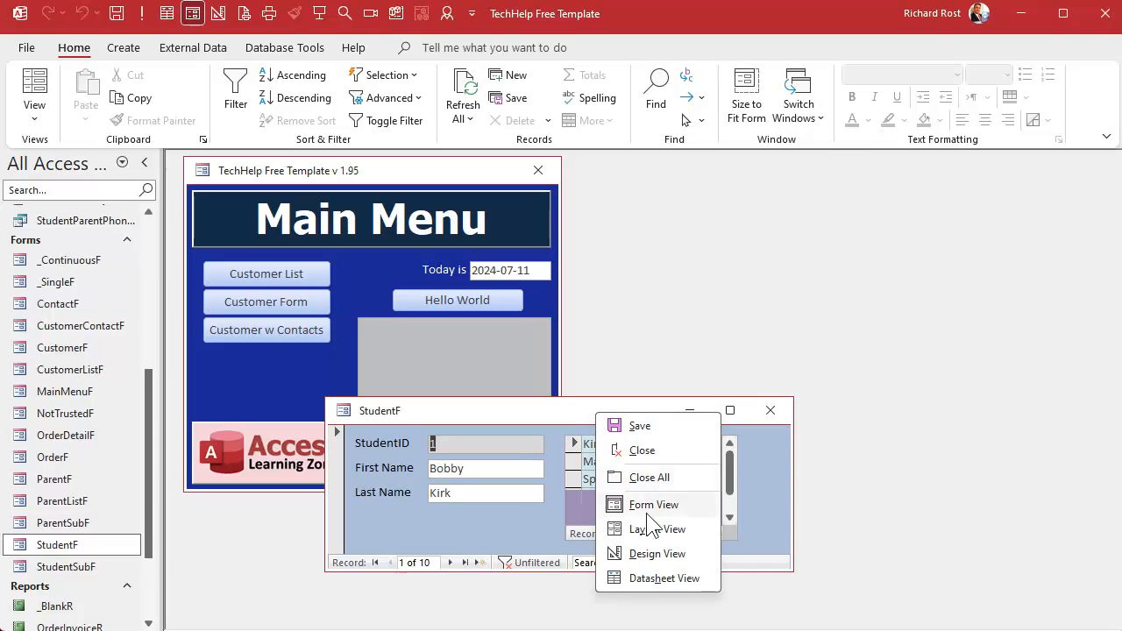
left_click(648, 553)
- Enlarge the StudentF window and detail section, make the ParentSubF subform about 1.625" tall, and close the form
left_click_drag(627, 355, 619, 312)
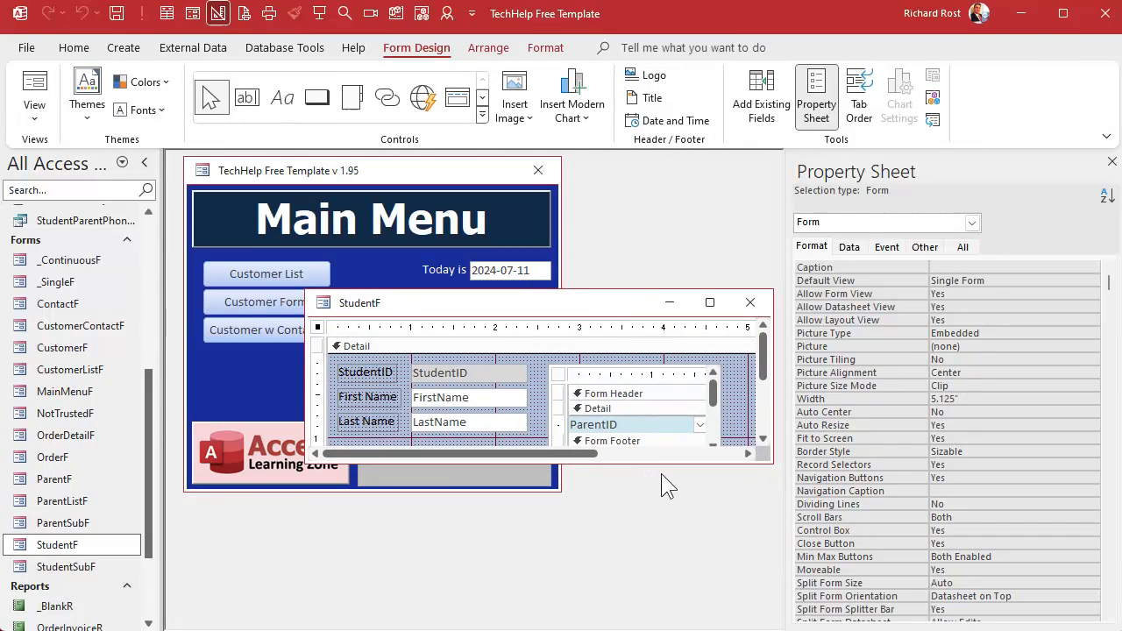
left_click_drag(666, 463, 666, 580)
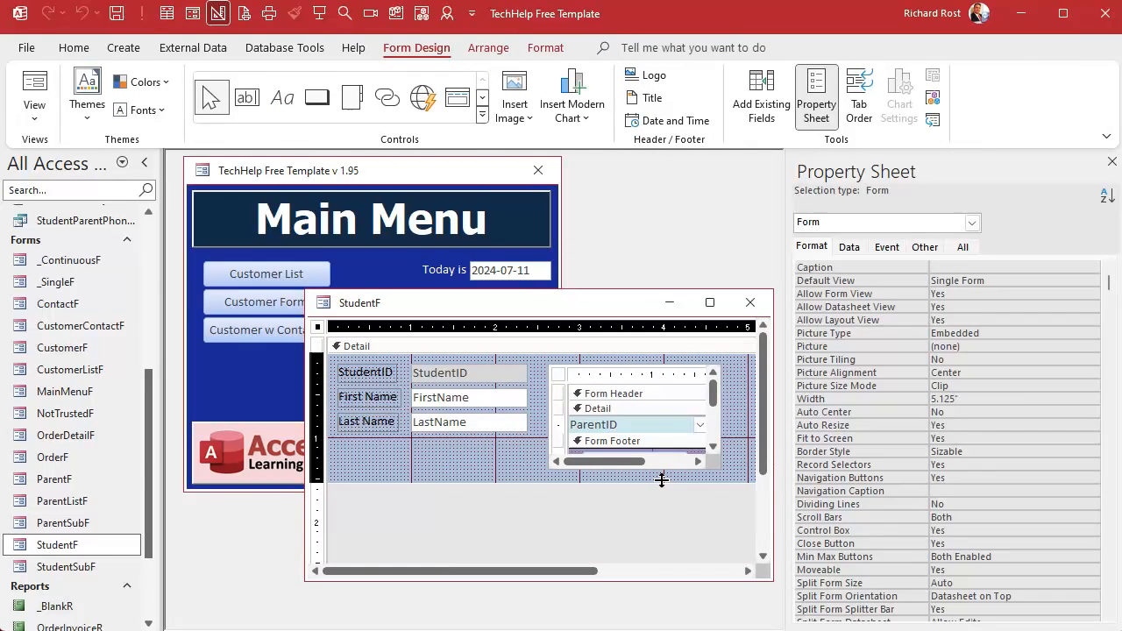
left_click_drag(660, 482, 662, 516)
left_click(663, 430)
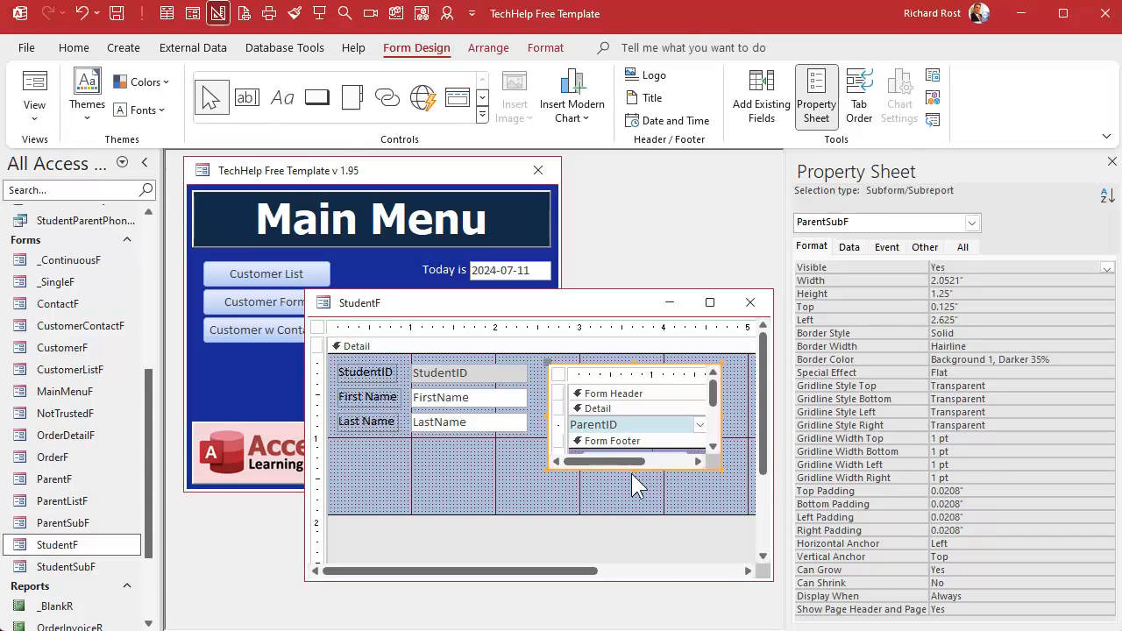
left_click_drag(633, 469, 638, 502)
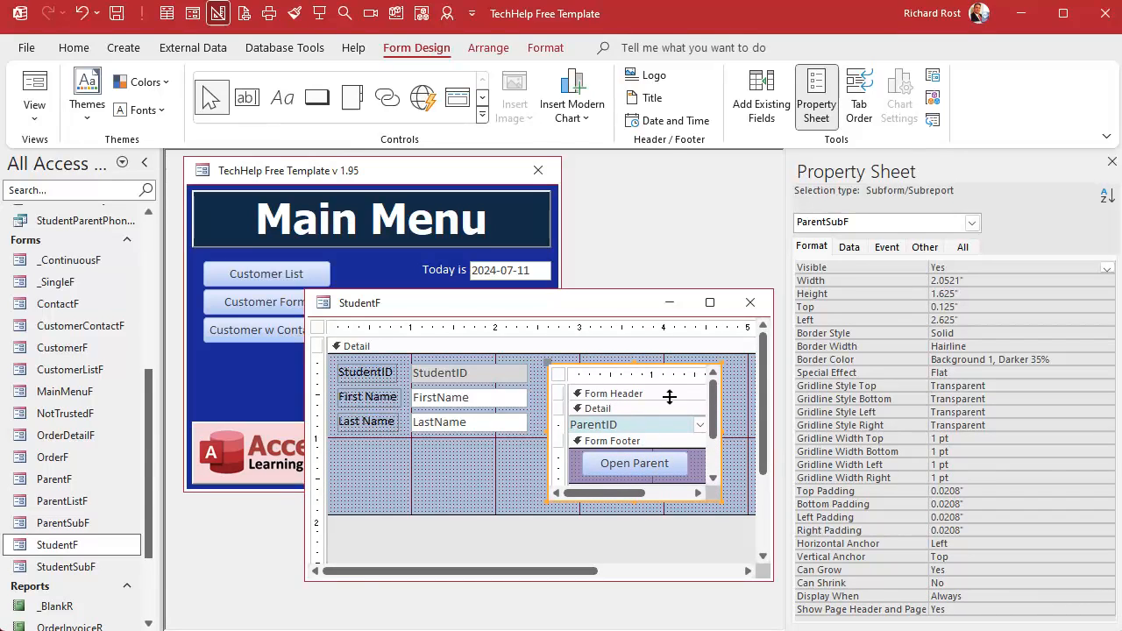
left_click(749, 302)
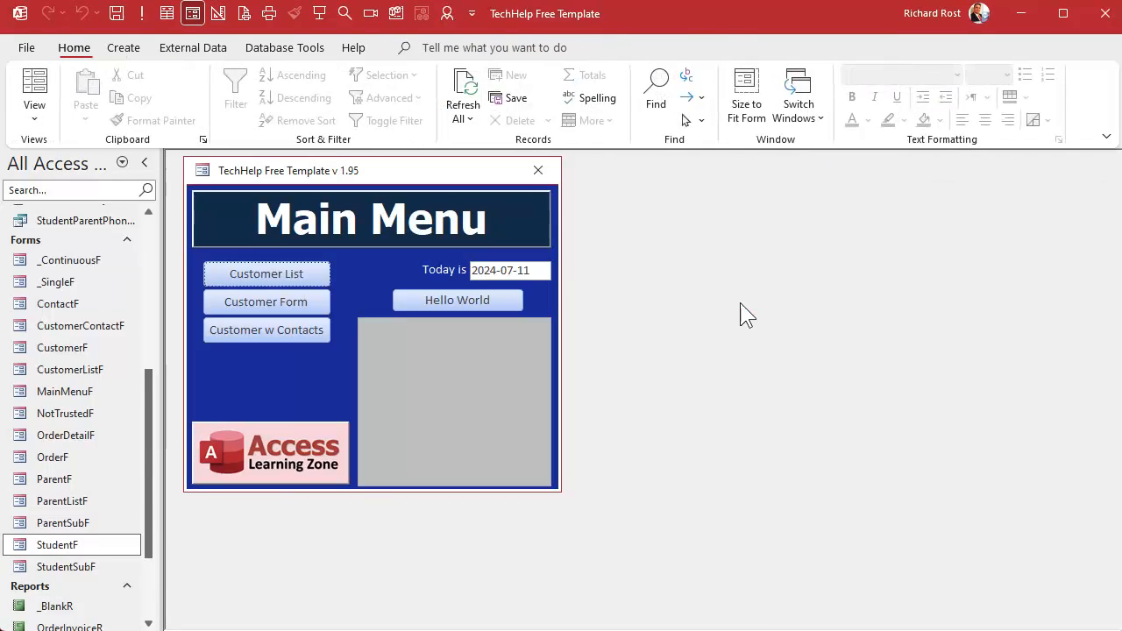
- Open ParentSubF in Design View, set the parent combo box's List Items Edit Form to ParentListF, and close the form
left_click(77, 524)
right_click(77, 529)
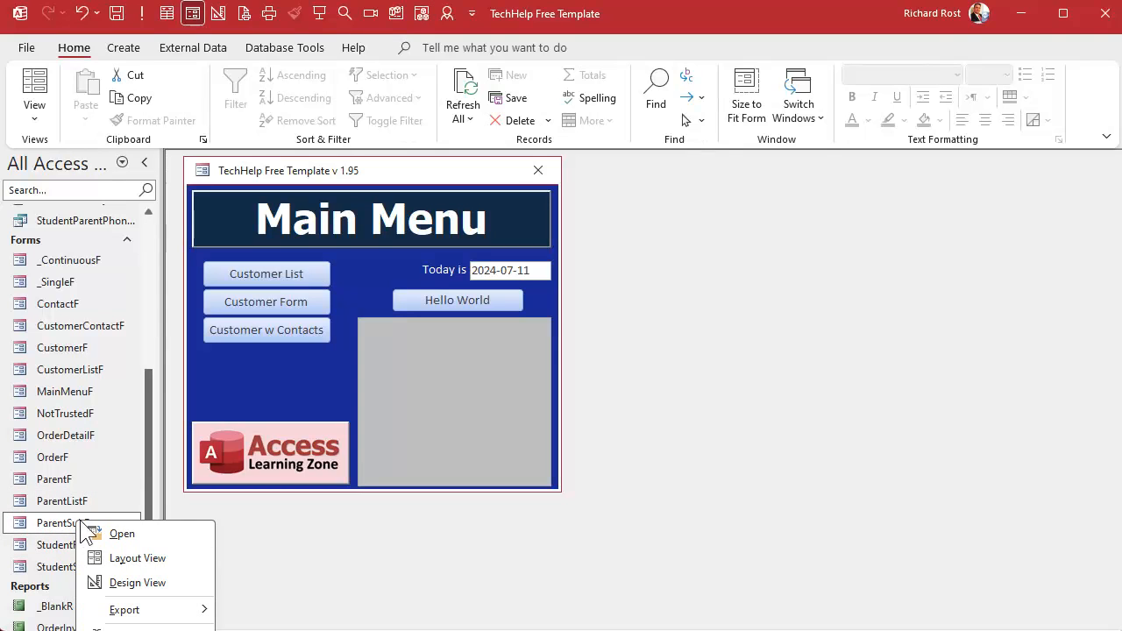
left_click(150, 582)
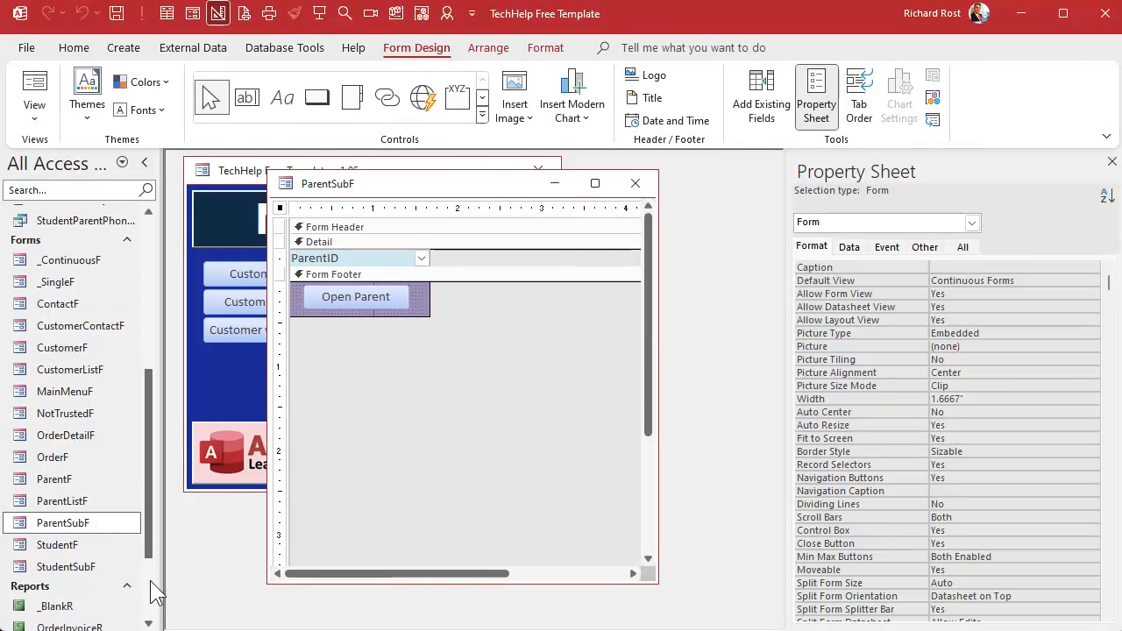
left_click(390, 258)
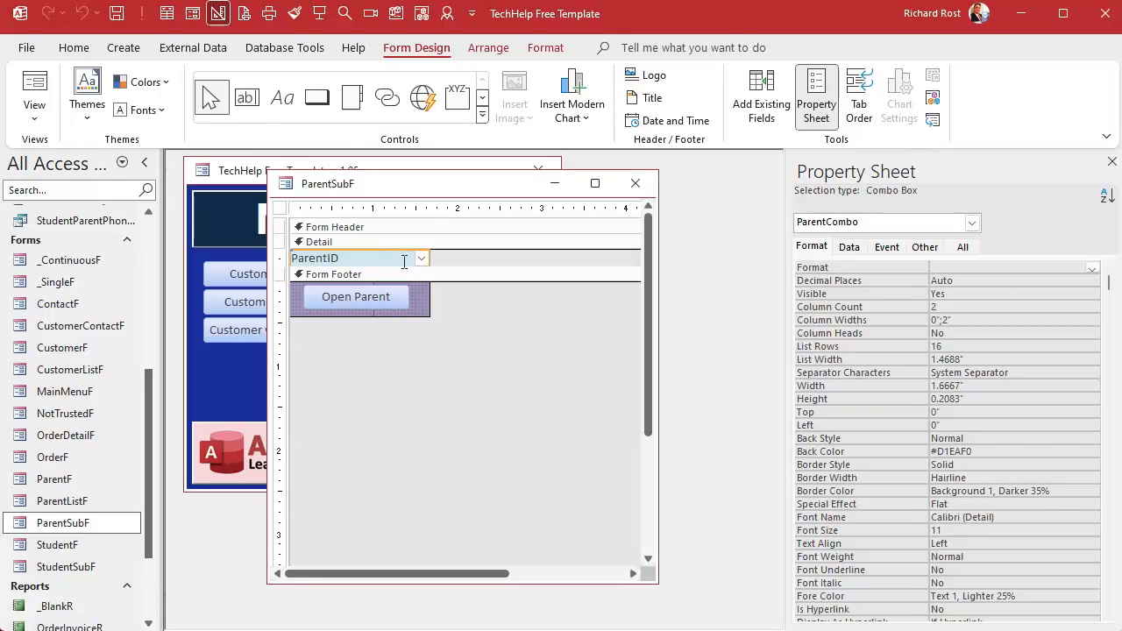
left_click(850, 247)
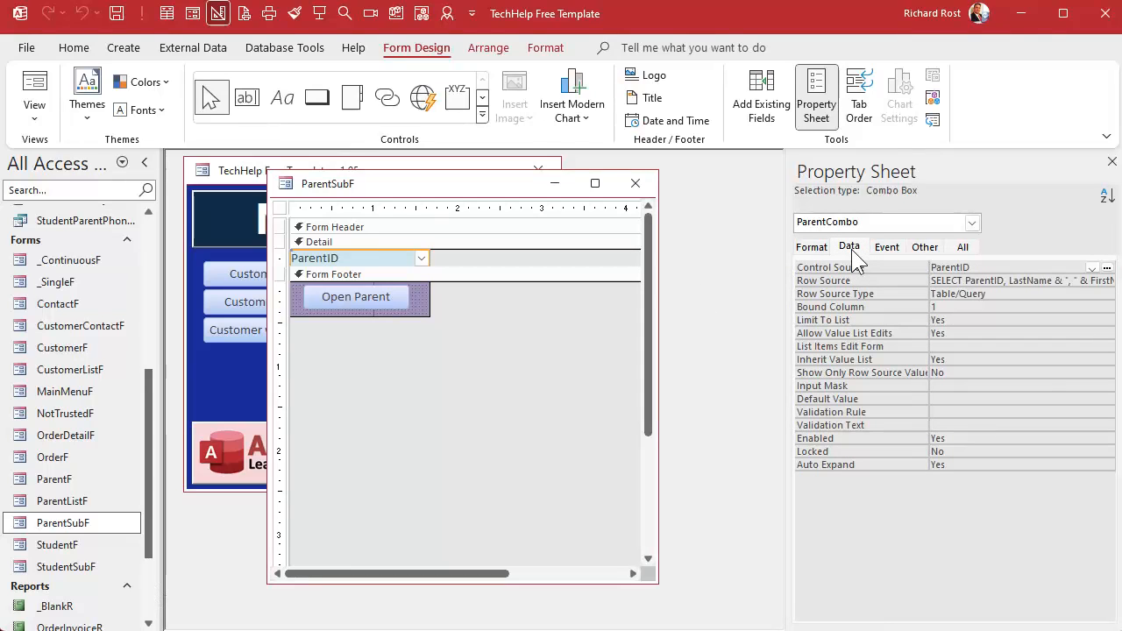
left_click(954, 333)
left_click(1040, 346)
left_click(1107, 346)
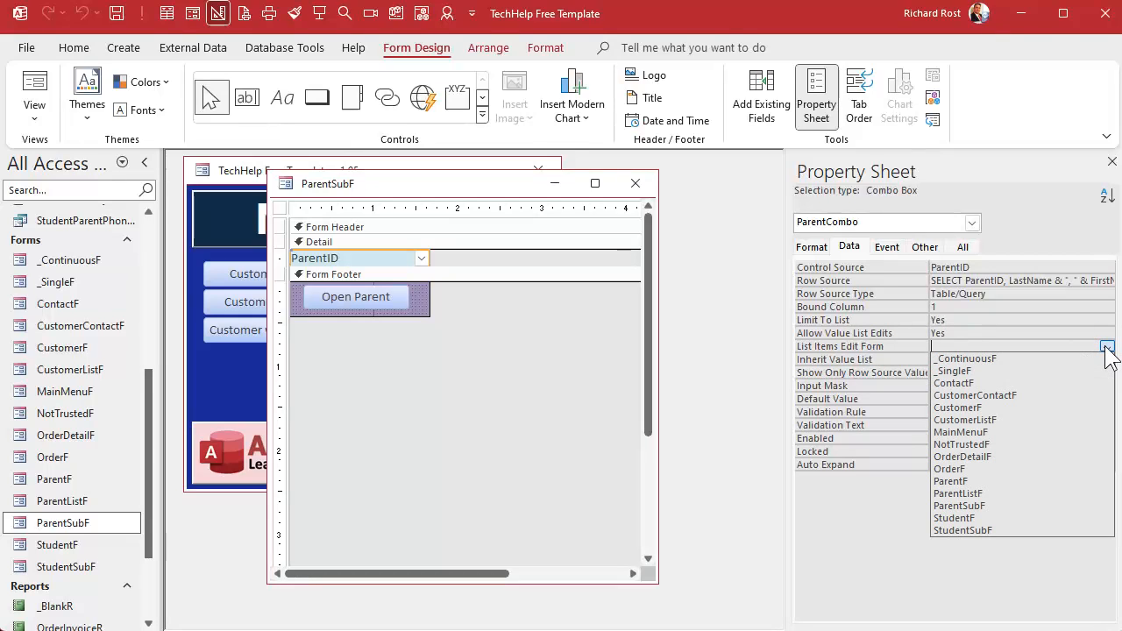
left_click(1013, 493)
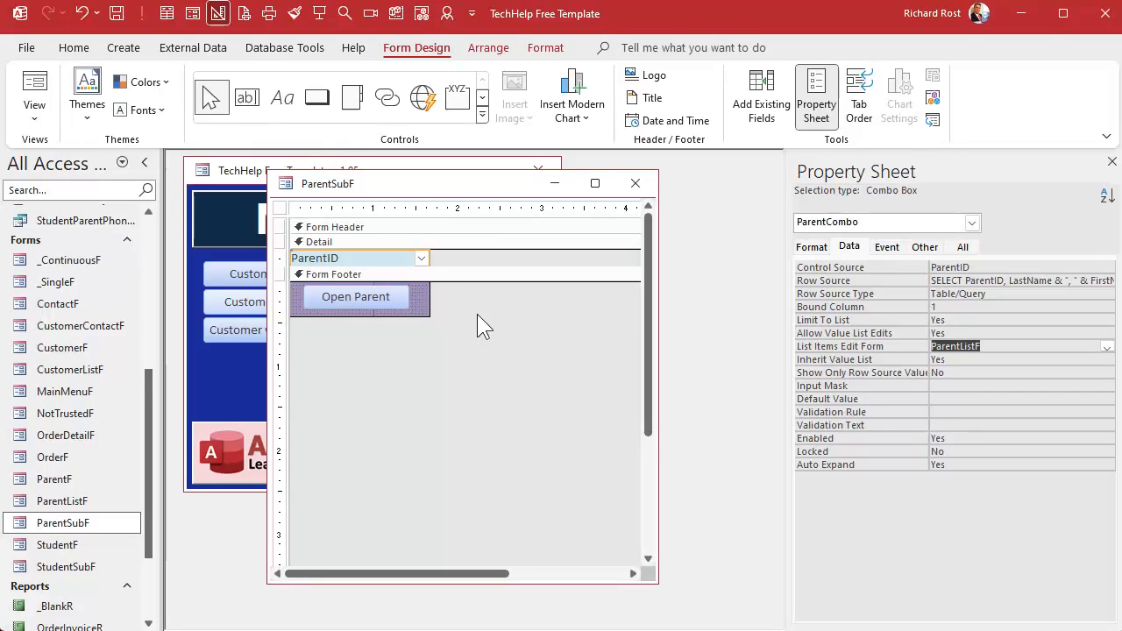
left_click(643, 181)
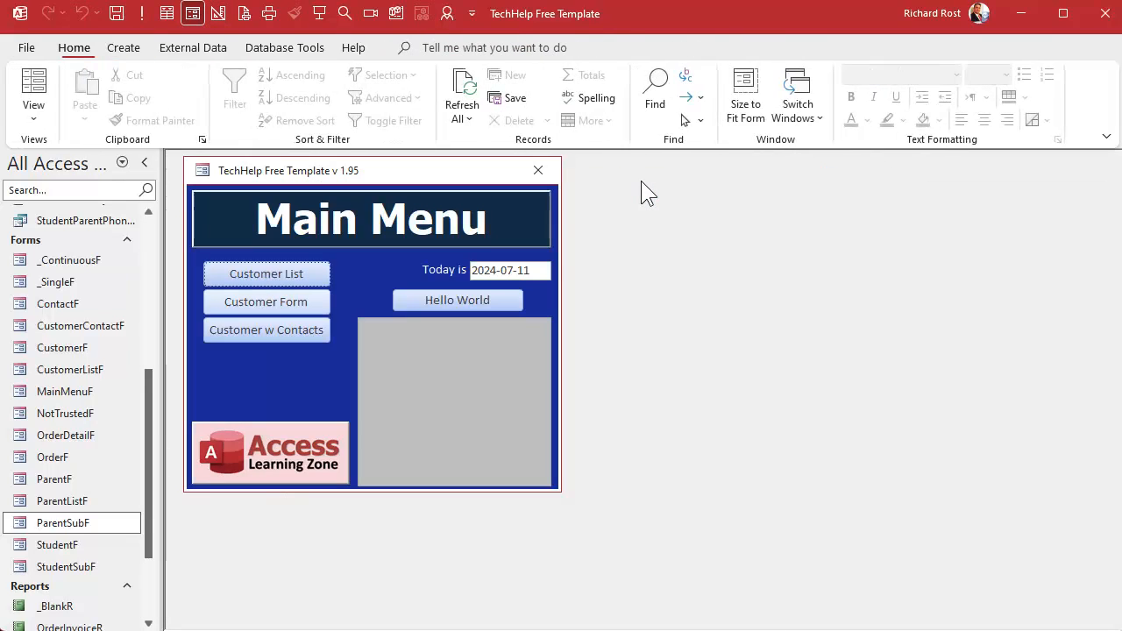
- Open StudentF, move to the last student record, and launch the parent combo's list item editor
double_click(70, 544)
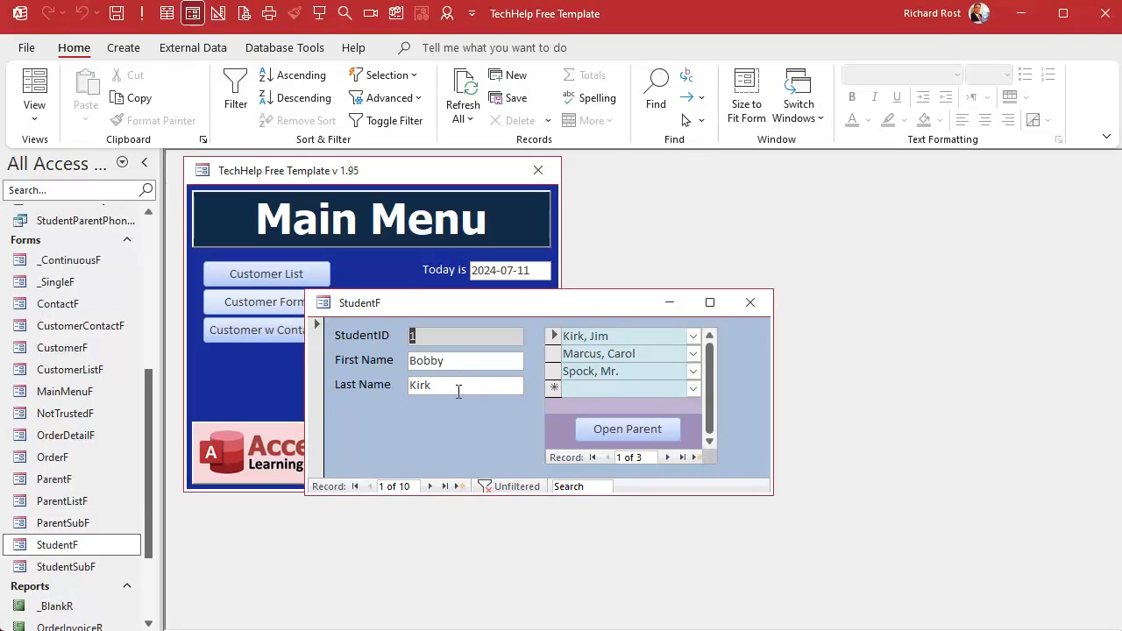
left_click(444, 485)
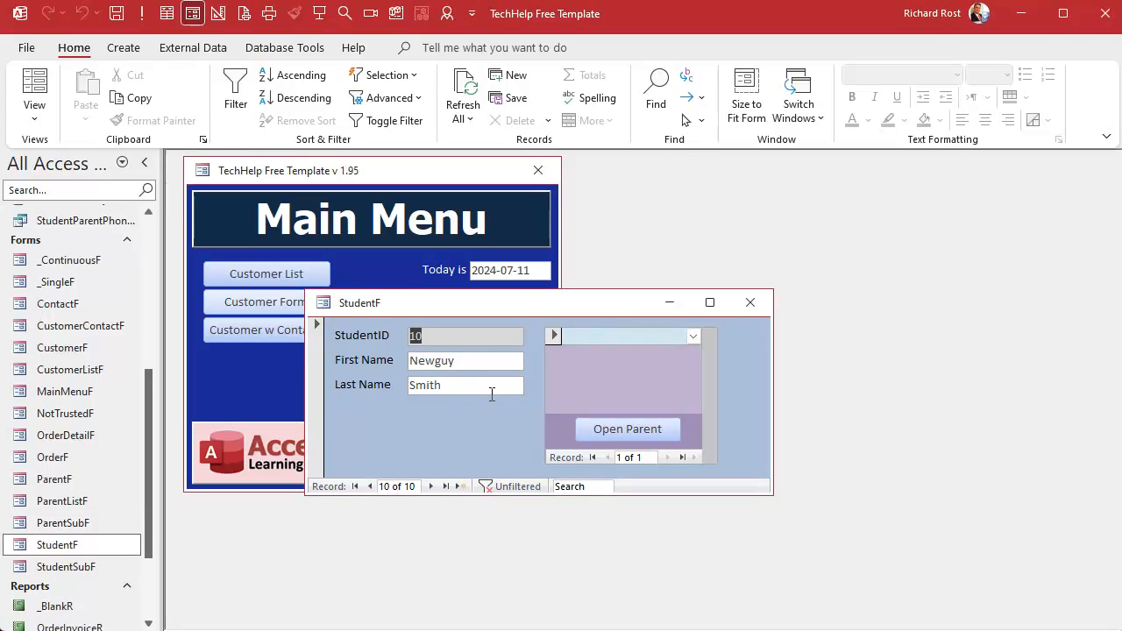
left_click(641, 333)
left_click(694, 336)
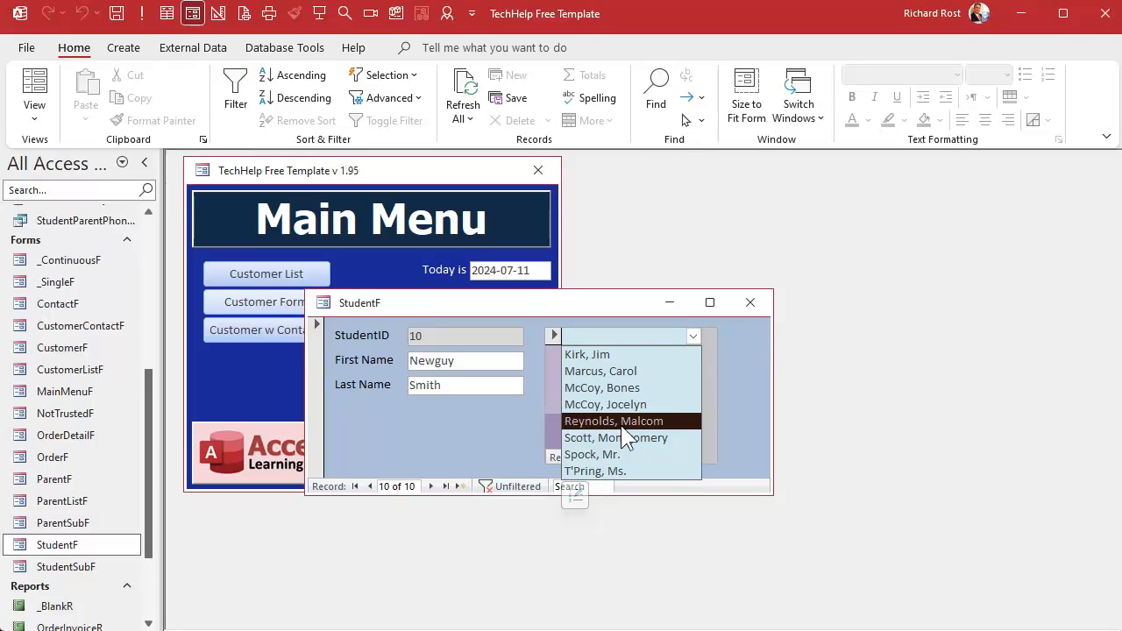
left_click(576, 497)
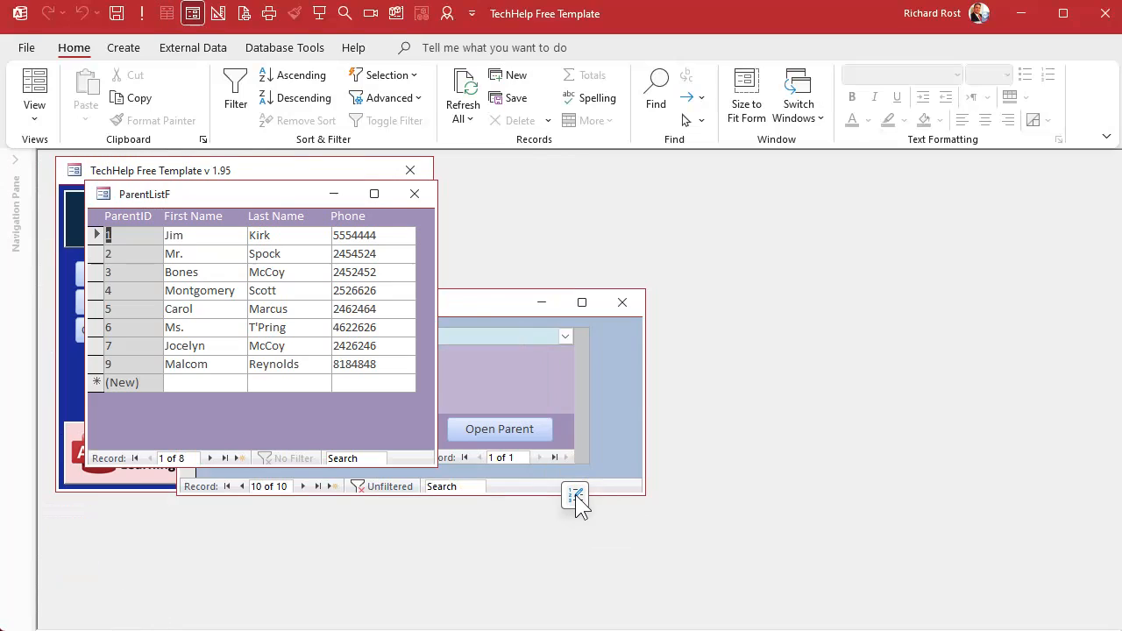
- Add a new parent Papa Smith with phone 2220000 in ParentListF and close the list form
left_click(208, 380)
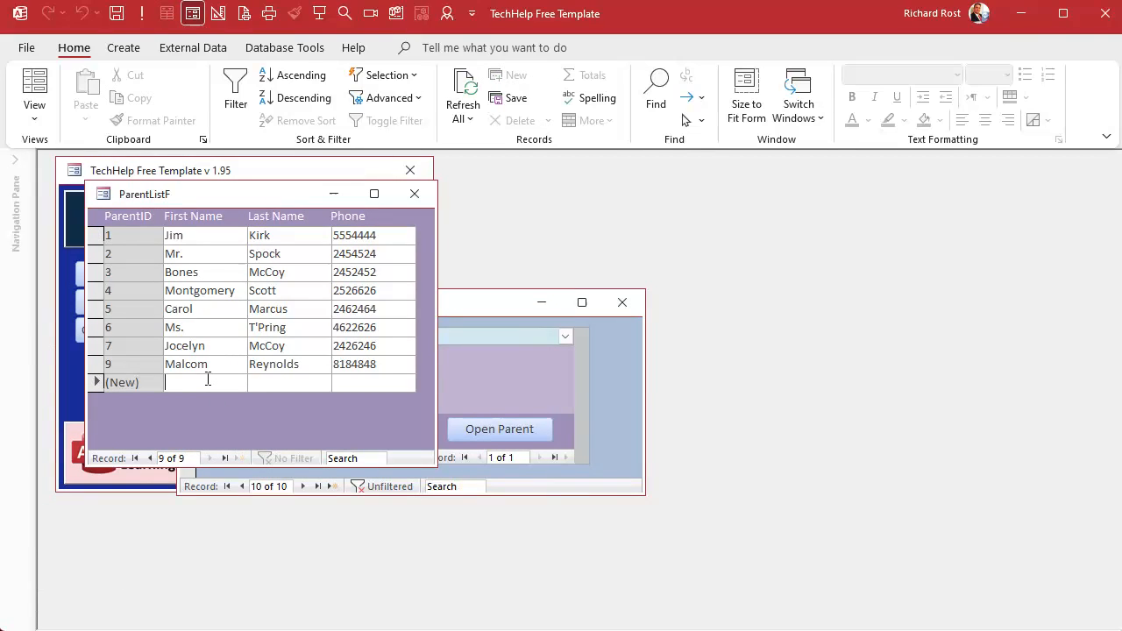
type("Pap")
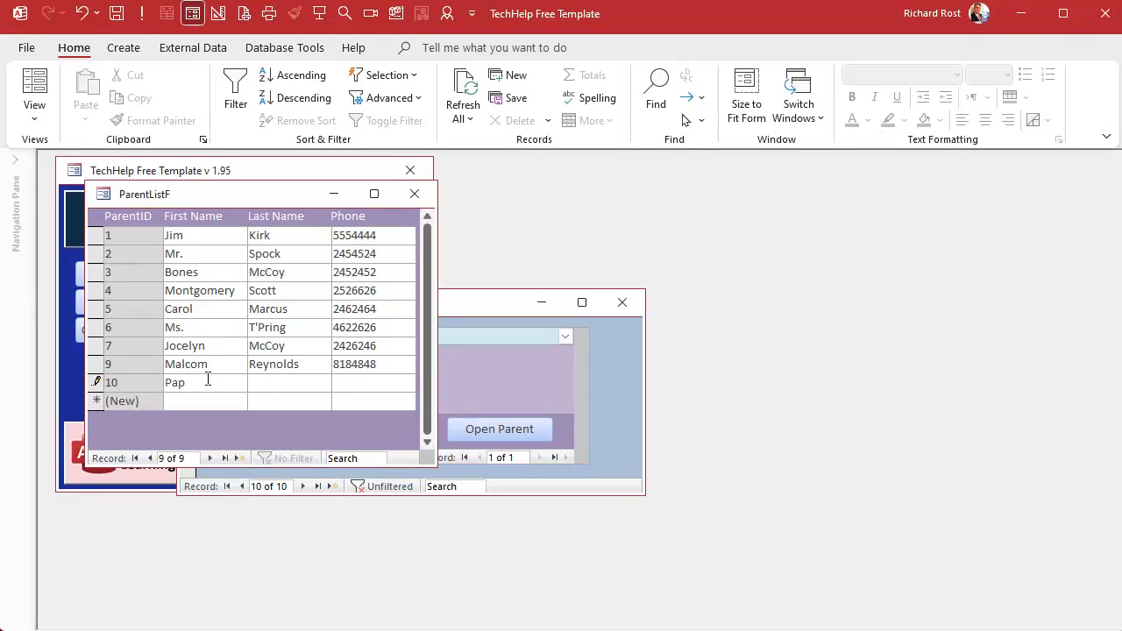
key("BackSpace")
type("pa")
key("Tab")
type("Smi")
key("Tab")
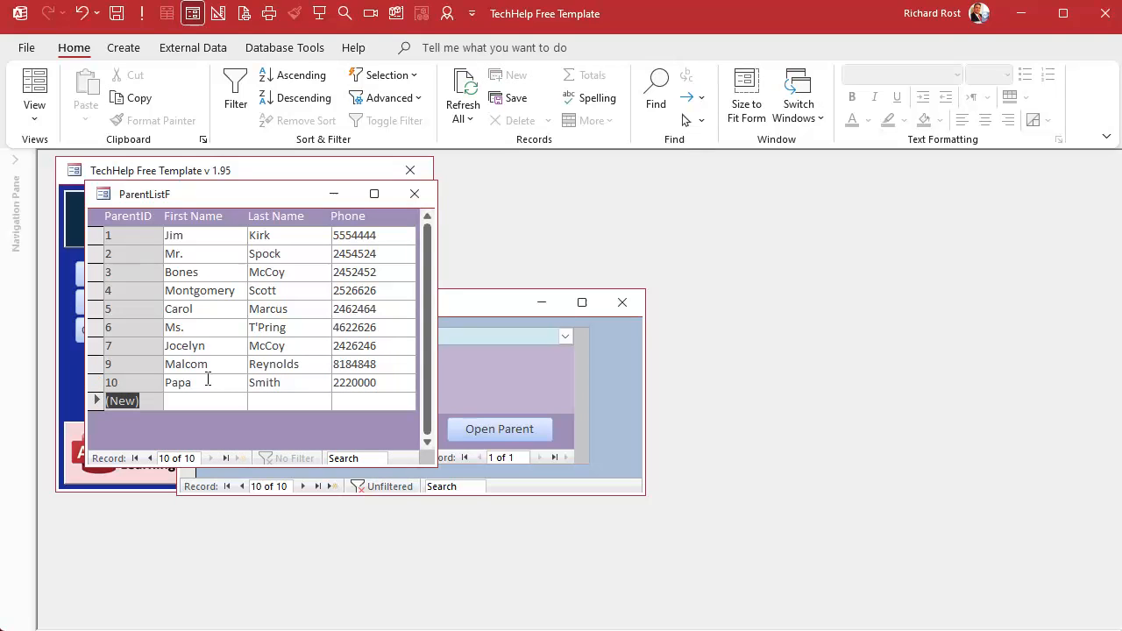
left_click(413, 194)
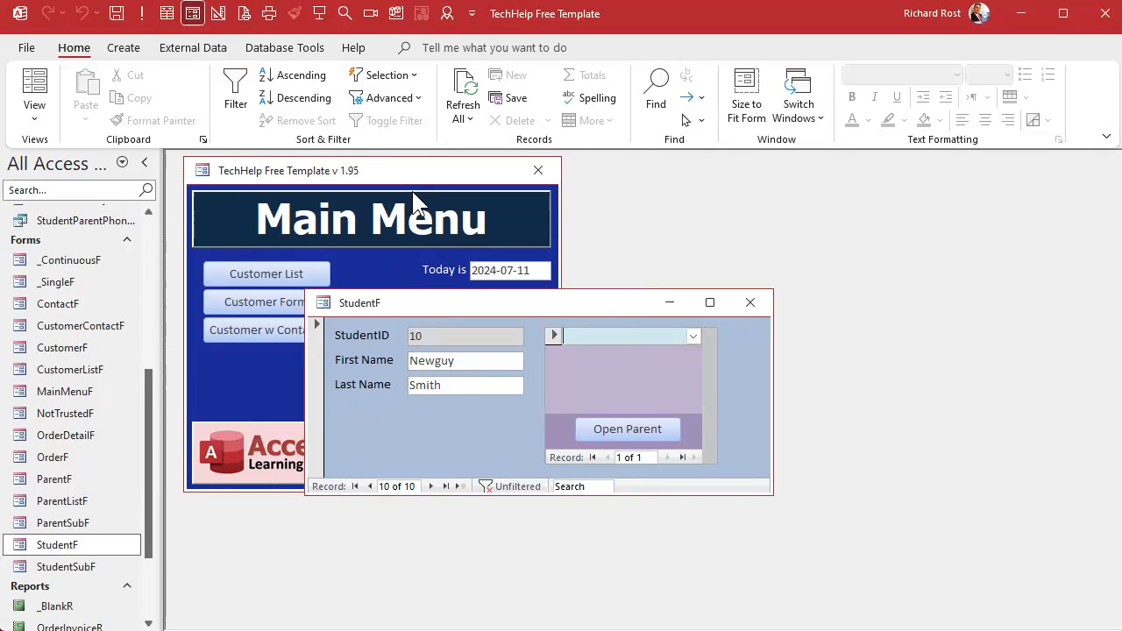
- Pick Smith, Papa as the parent in the student's parent combo box
left_click(692, 336)
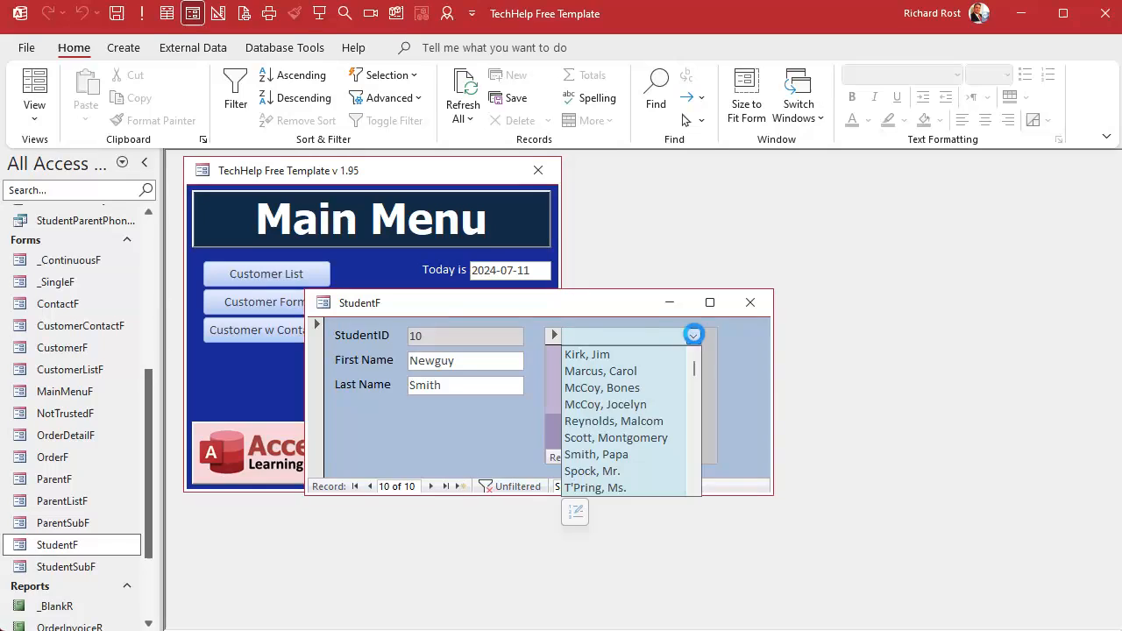
left_click(668, 454)
left_click(623, 357)
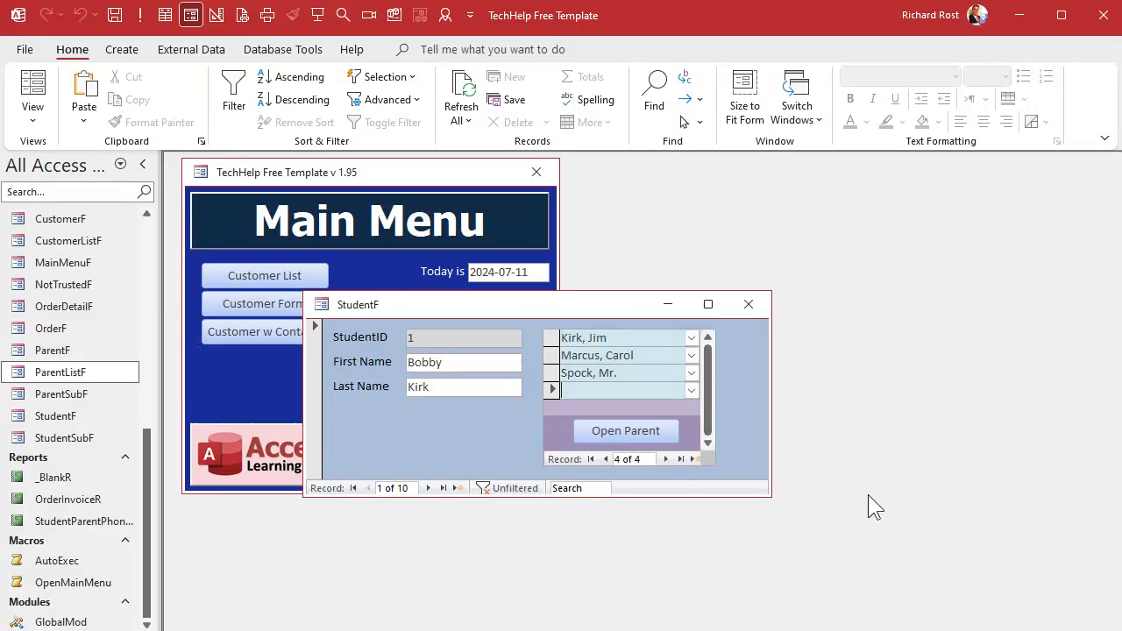
- From the first student's new parent row, open the list item editor, add parent Alex Lifeson, and close it
left_click(691, 391)
left_click(575, 603)
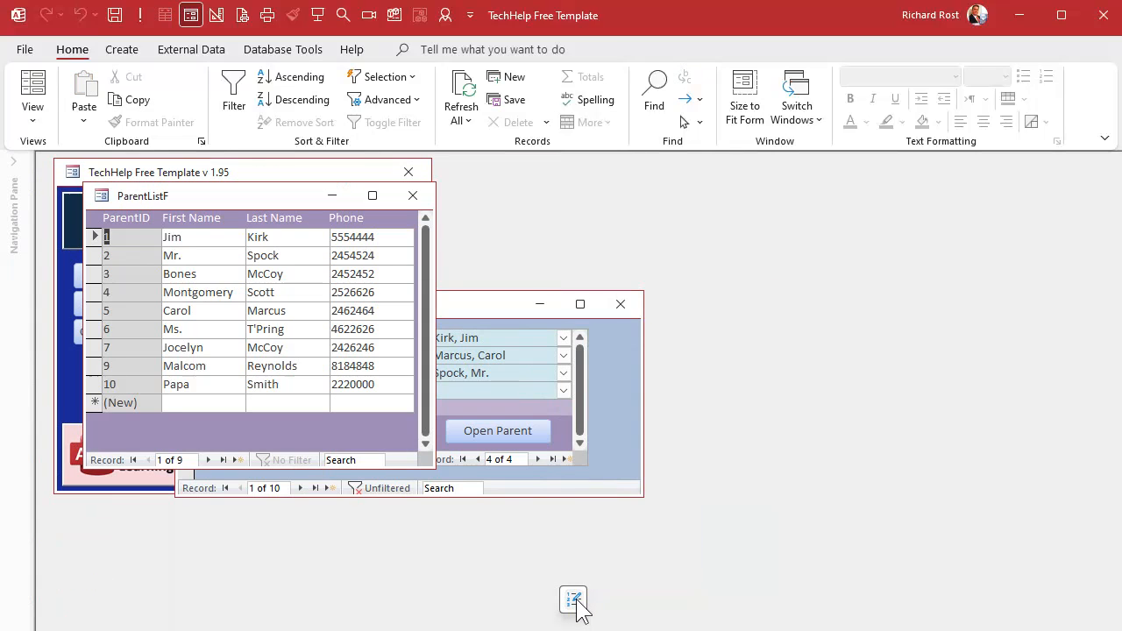
left_click(216, 404)
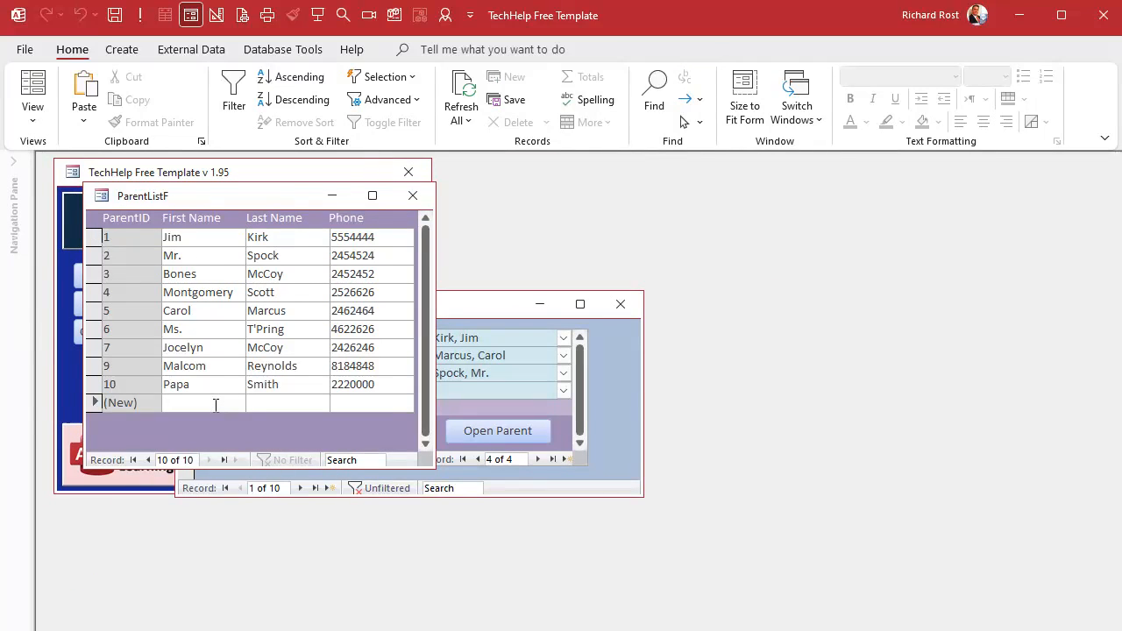
type("Alex")
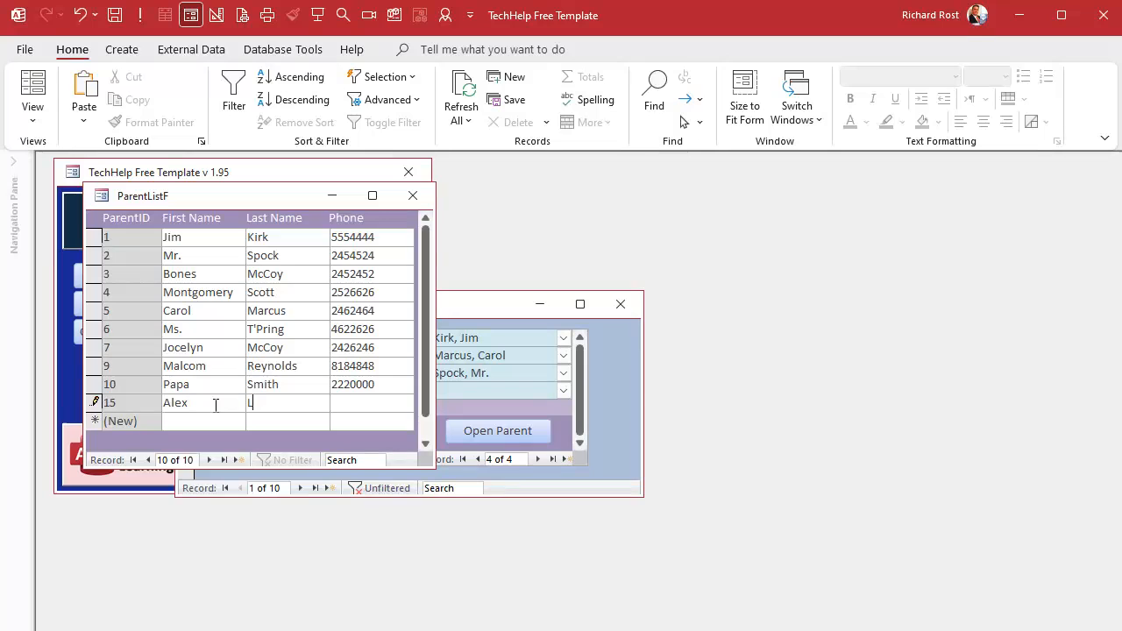
left_click(412, 195)
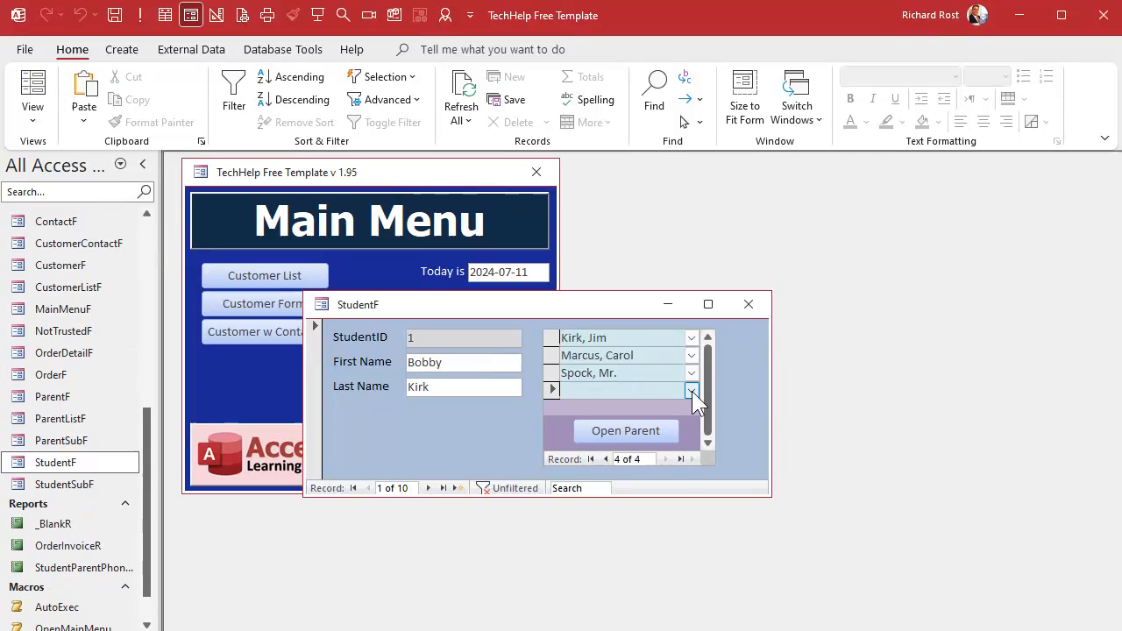
- Open the new parent row's combo box and close StudentF
left_click(692, 390)
left_click(691, 390)
left_click(748, 304)
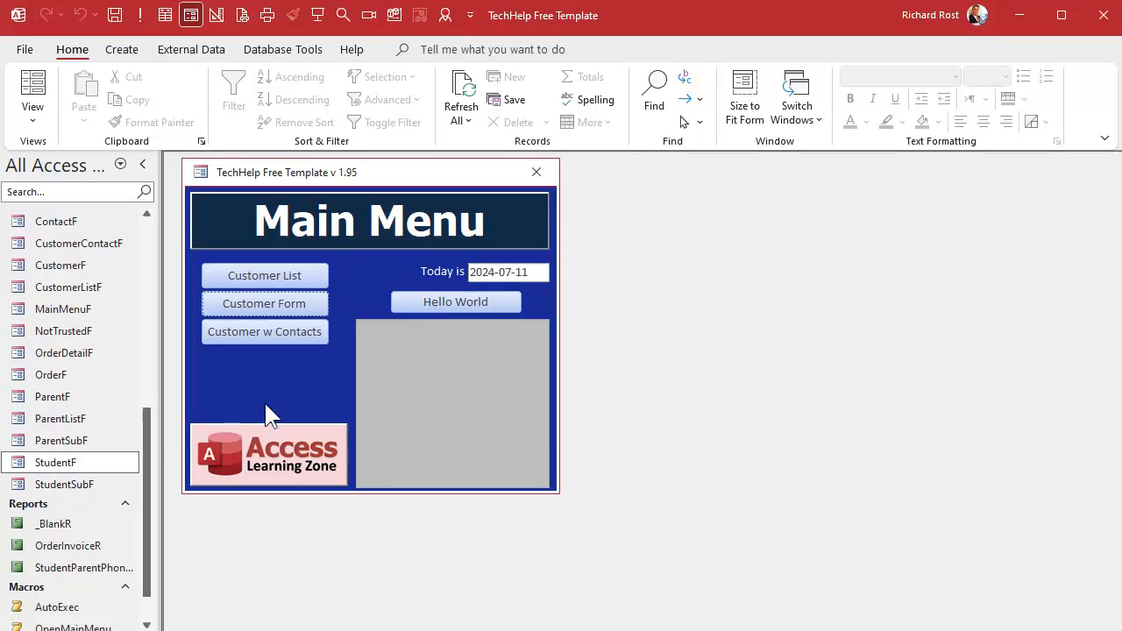
- Copy the StudentF form and paste it as a new form named StudentListF
left_click(56, 461)
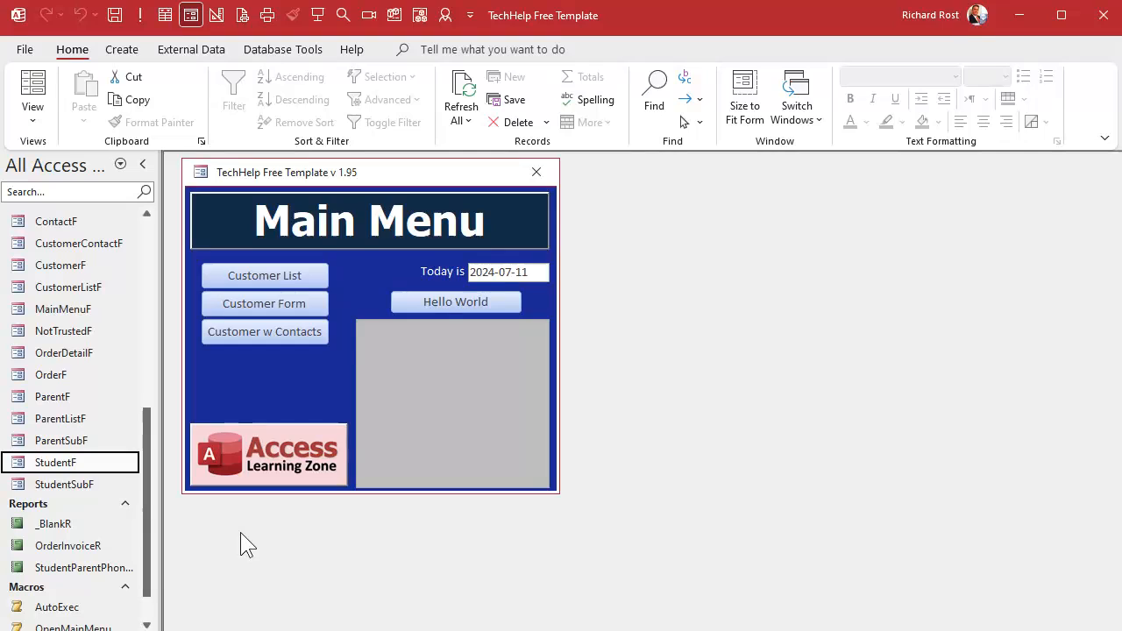
key("ctrl+c")
key("ctrl+v")
type("StudentListF")
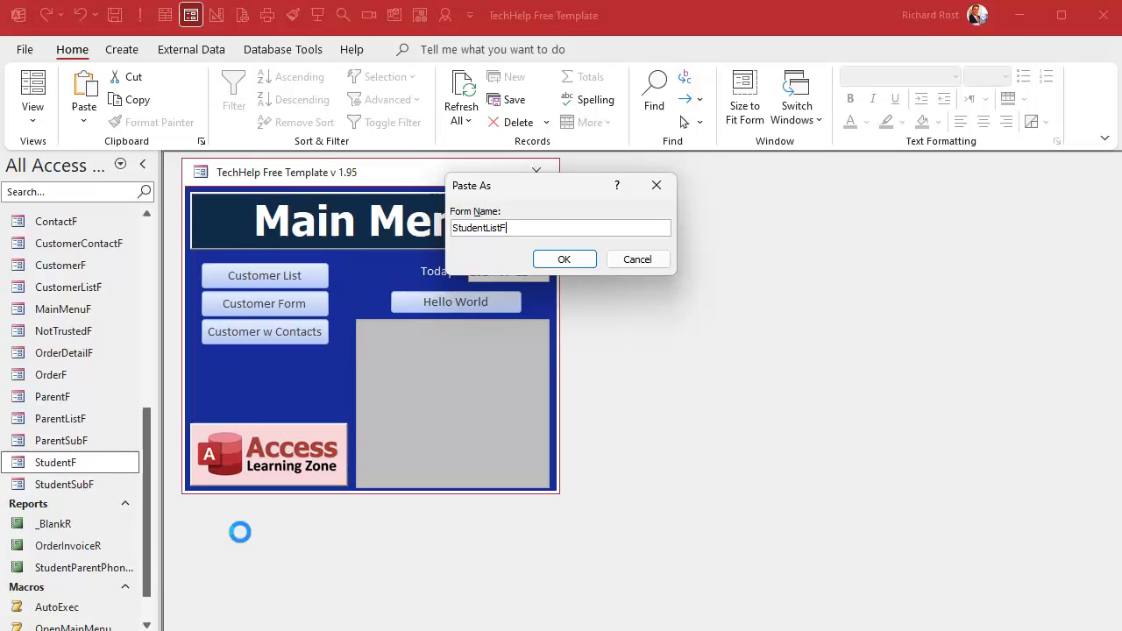
key("Return")
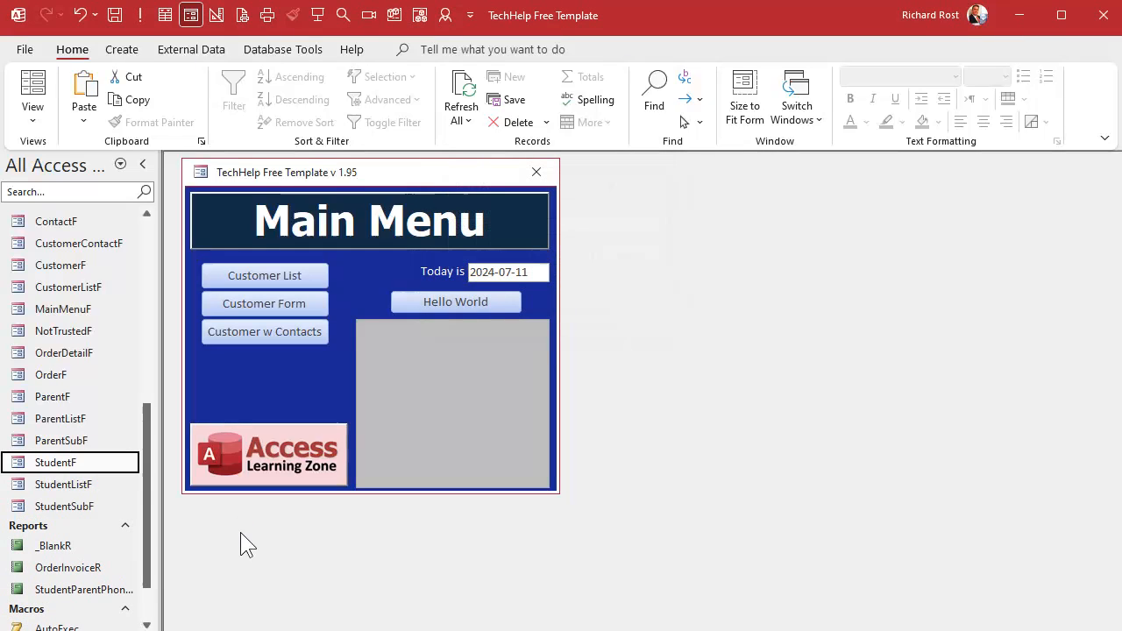
- Open StudentListF in Design View and delete the parent subform and its button
right_click(80, 485)
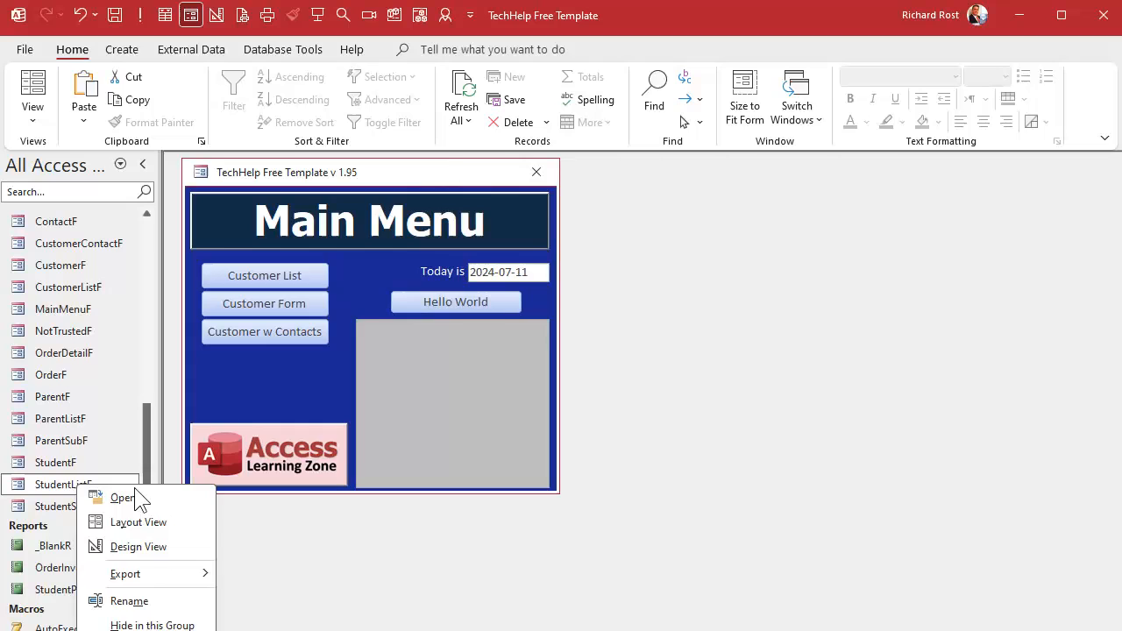
left_click(135, 550)
left_click_drag(593, 317, 553, 213)
left_click(579, 263)
key("Delete")
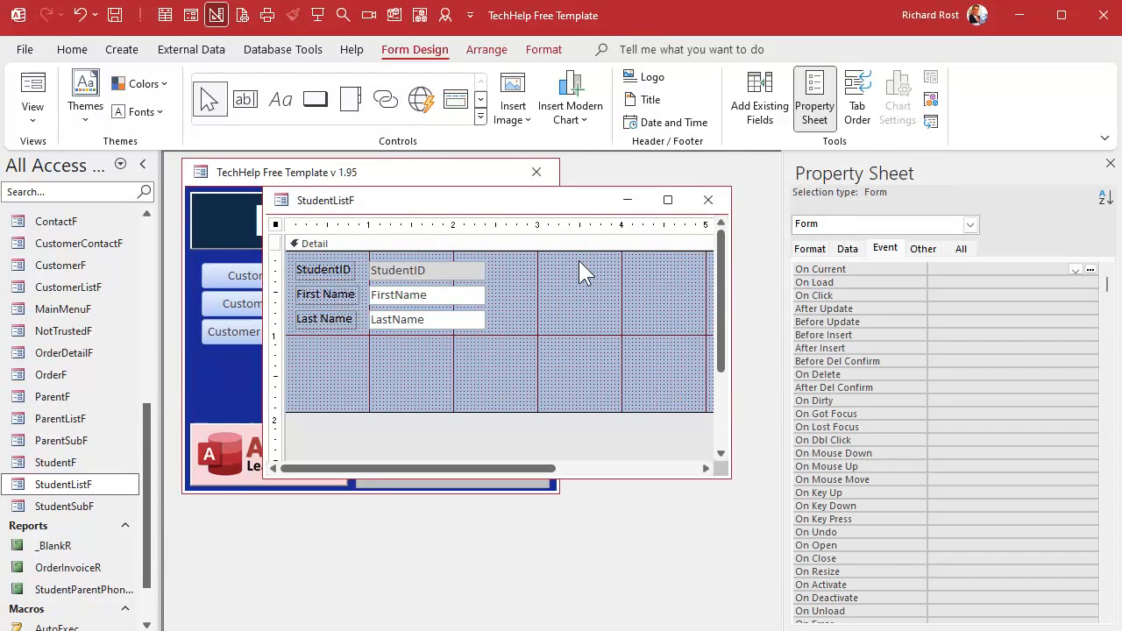
- Add a form header and footer, and move the field labels from the detail section into the header
right_click(558, 244)
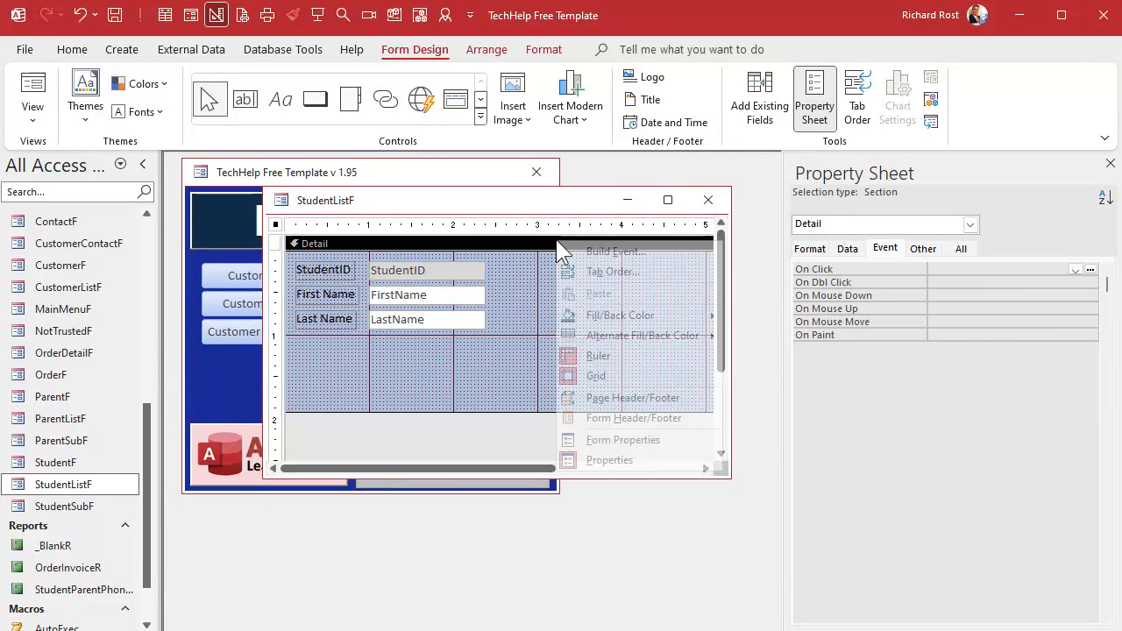
left_click(645, 418)
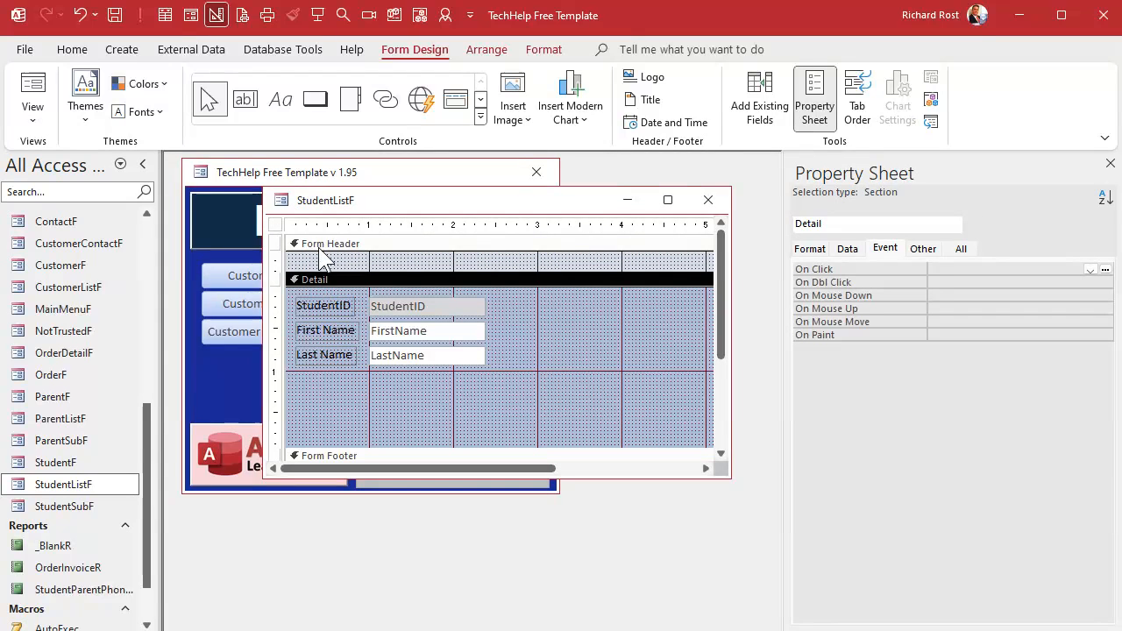
left_click(319, 224)
key("Delete")
left_click(355, 268)
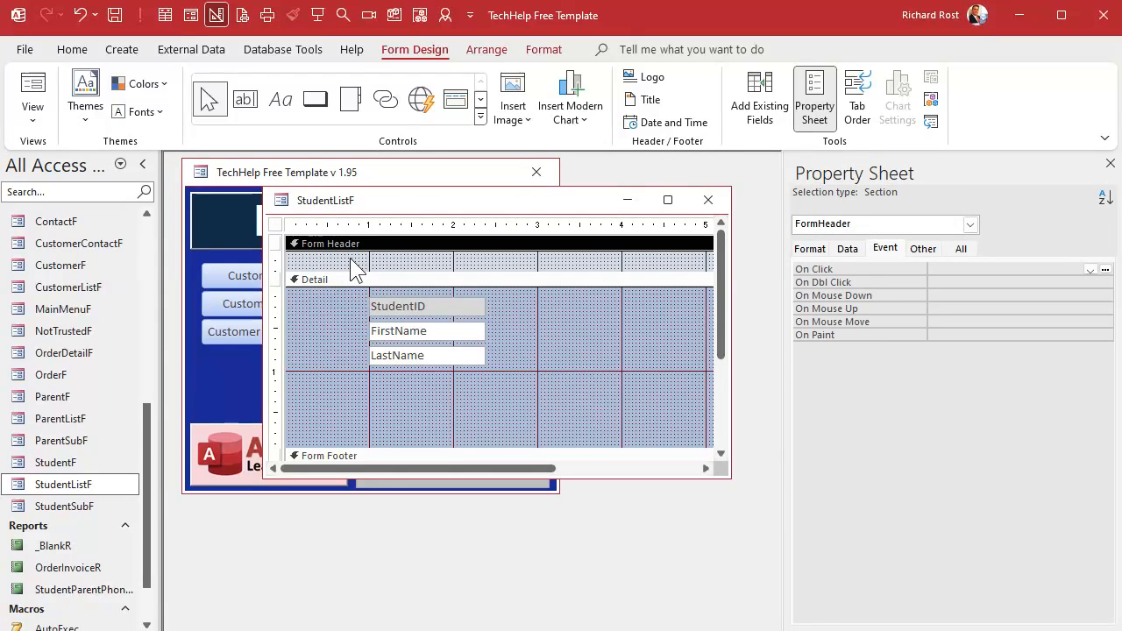
key("ctrl+v")
- Arrange the StudentID, FirstName and LastName text boxes in a single row at the top of the detail section
left_click_drag(375, 349, 291, 339)
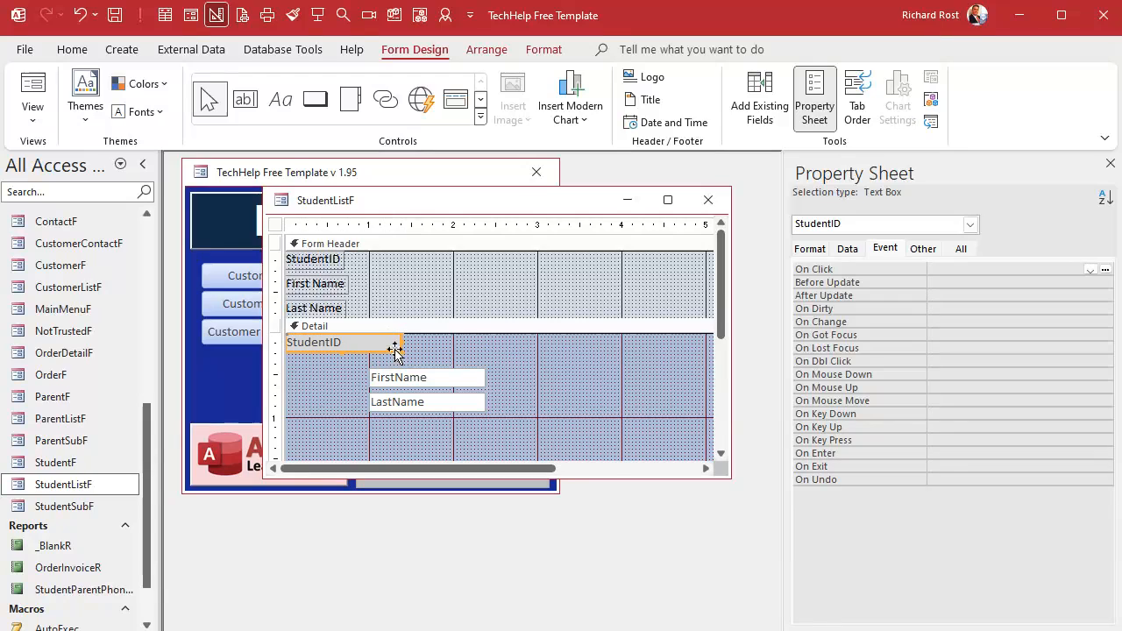
mouse_move(401, 343)
left_mouse_down()
mouse_move(352, 343)
mouse_move(386, 360)
mouse_move(383, 345)
left_mouse_up()
left_click_drag(421, 400, 489, 335)
- Line up the labels as column headings above the text boxes and shrink the form header to fit
left_click_drag(314, 259, 376, 256)
left_click_drag(336, 312, 512, 252)
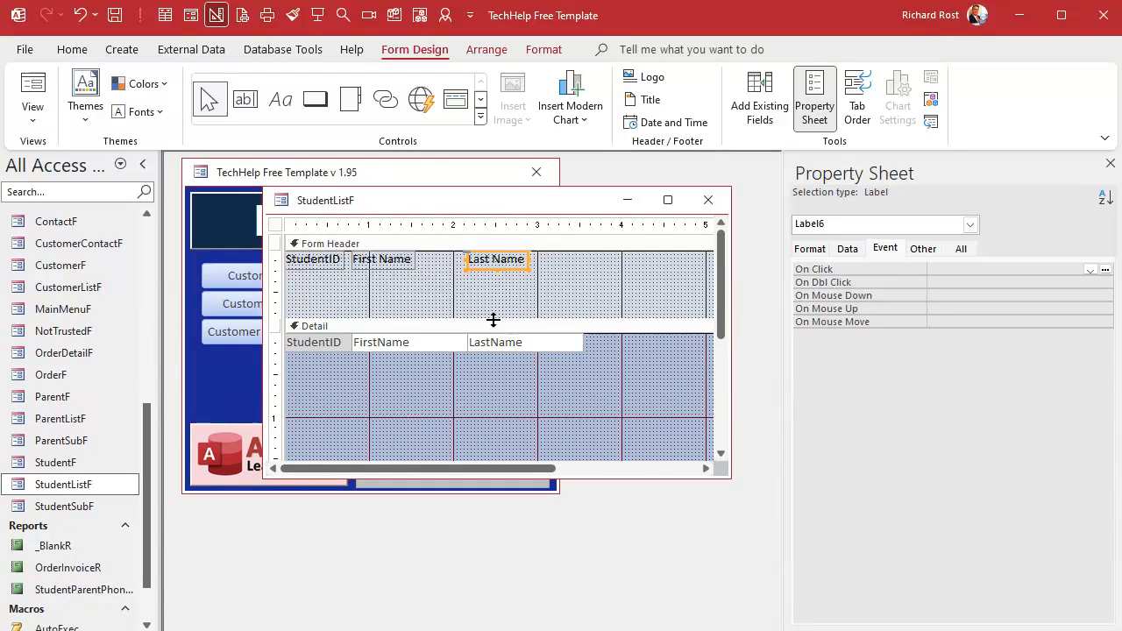
left_click_drag(492, 320, 502, 256)
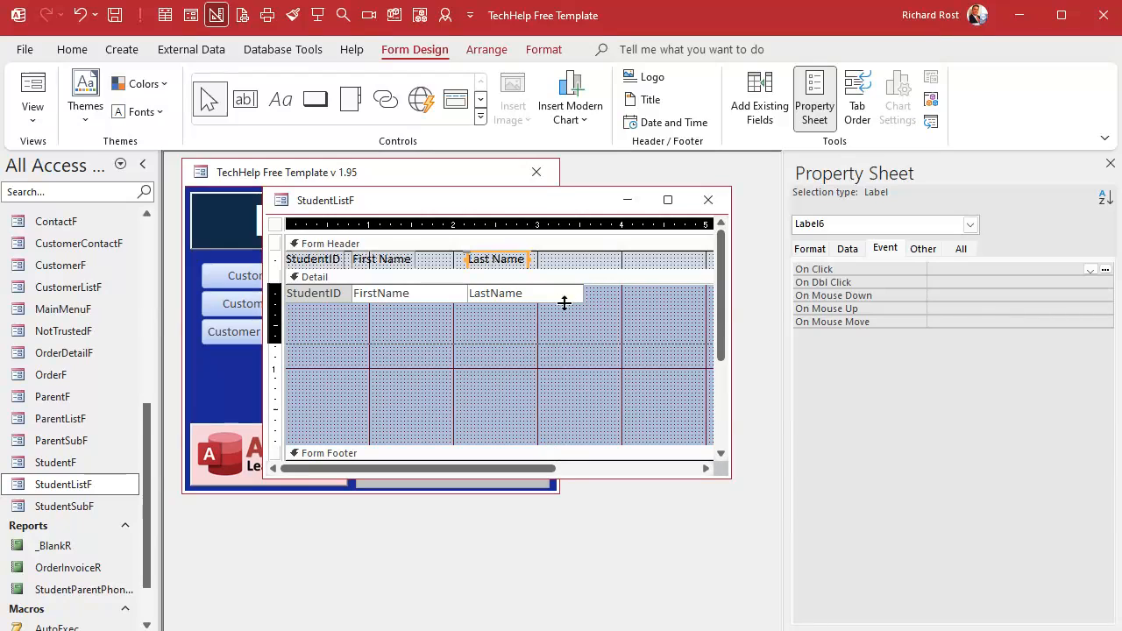
- Shrink the detail section, the form width and the form footer to fit the single row of text boxes
left_click_drag(564, 302, 564, 305)
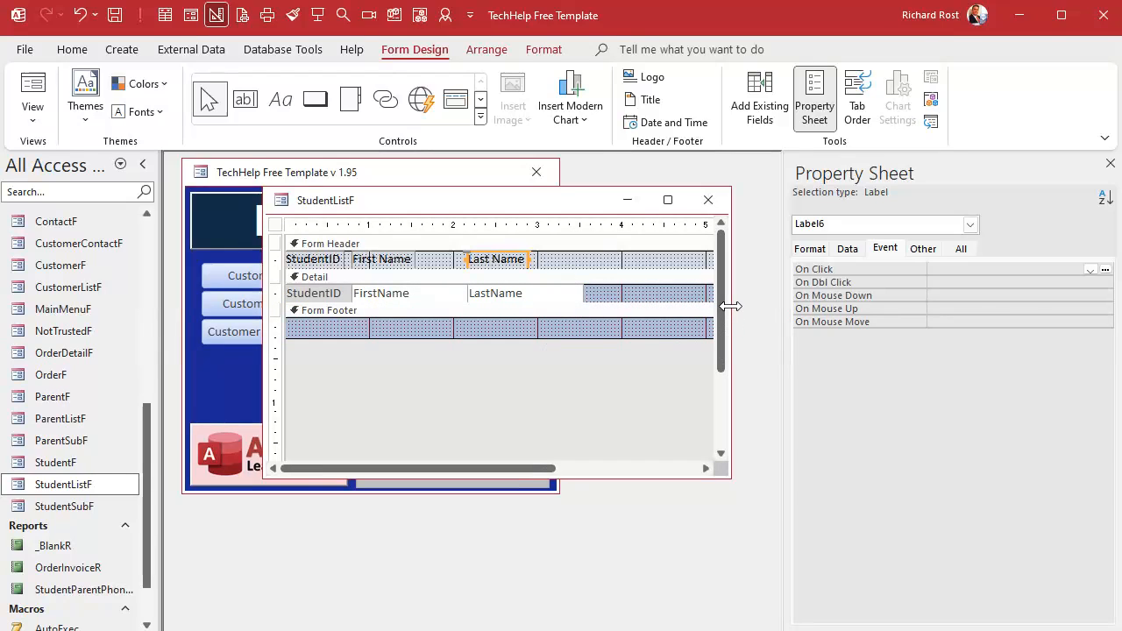
left_click_drag(730, 306, 761, 306)
left_click_drag(714, 293, 583, 292)
left_click(499, 313)
left_click_drag(499, 313, 500, 317)
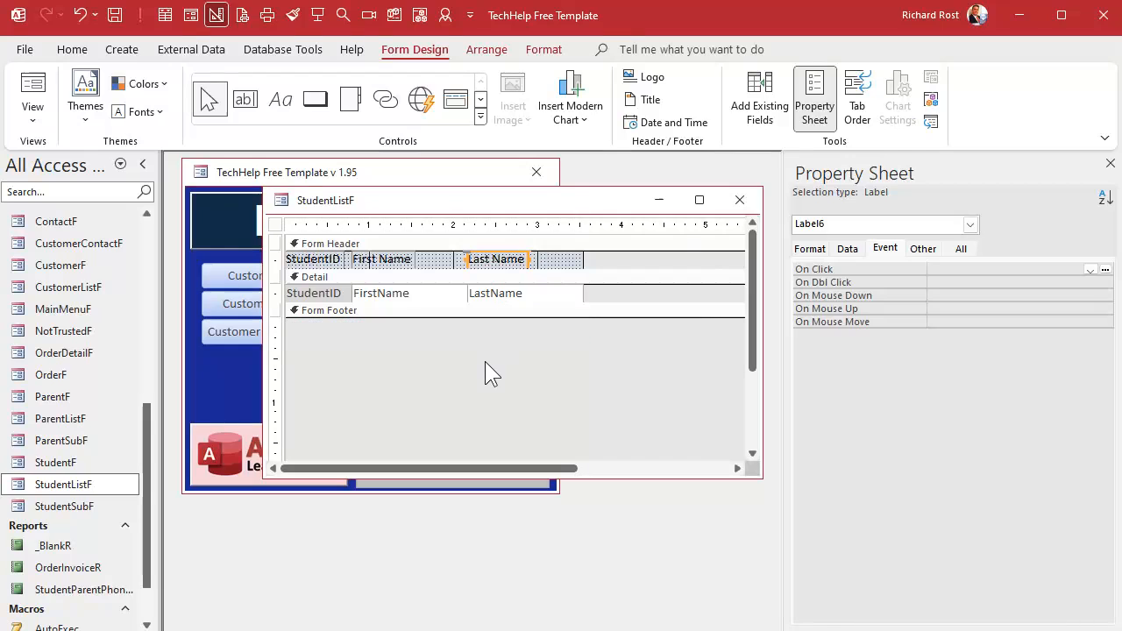
- Close StudentListF, preview it in Form View, and return to Design View
left_click(485, 361)
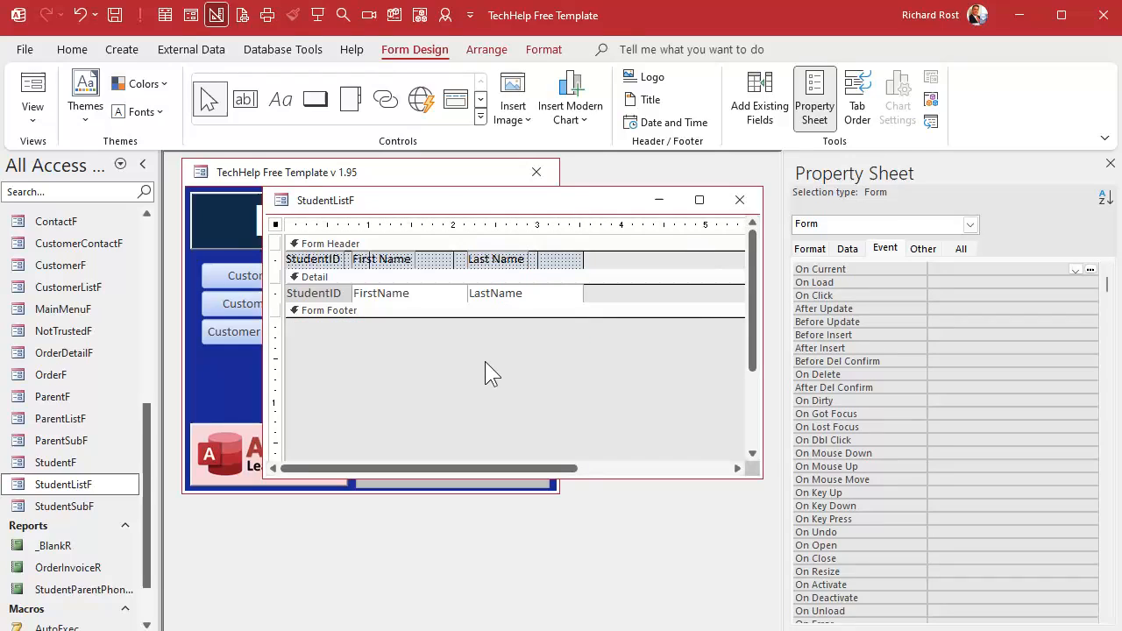
left_click(739, 200)
double_click(79, 484)
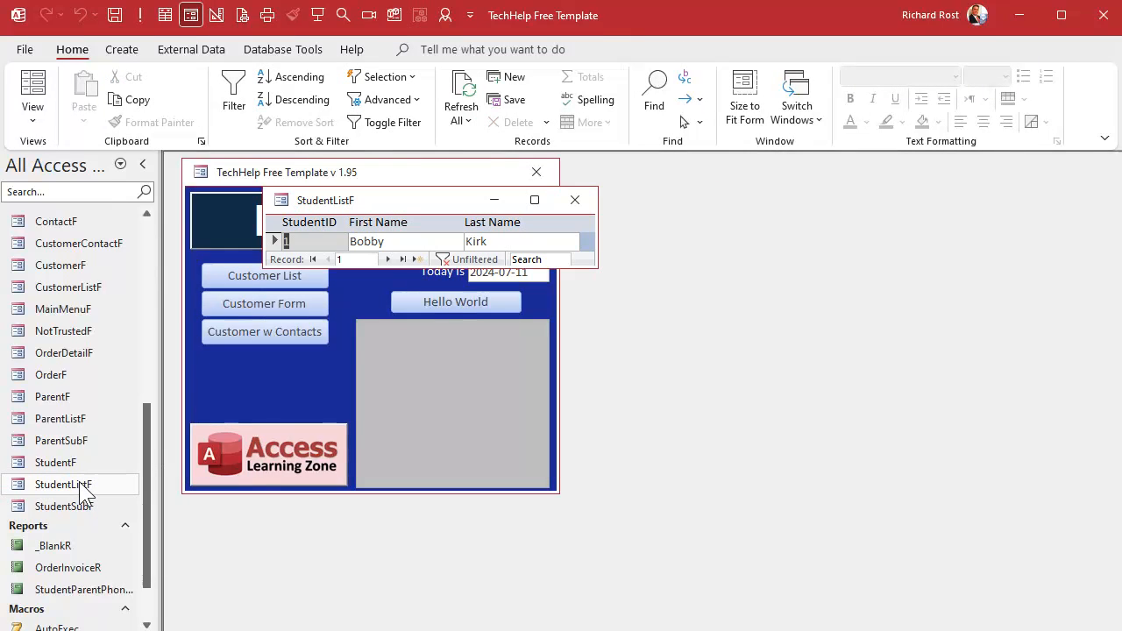
right_click(395, 200)
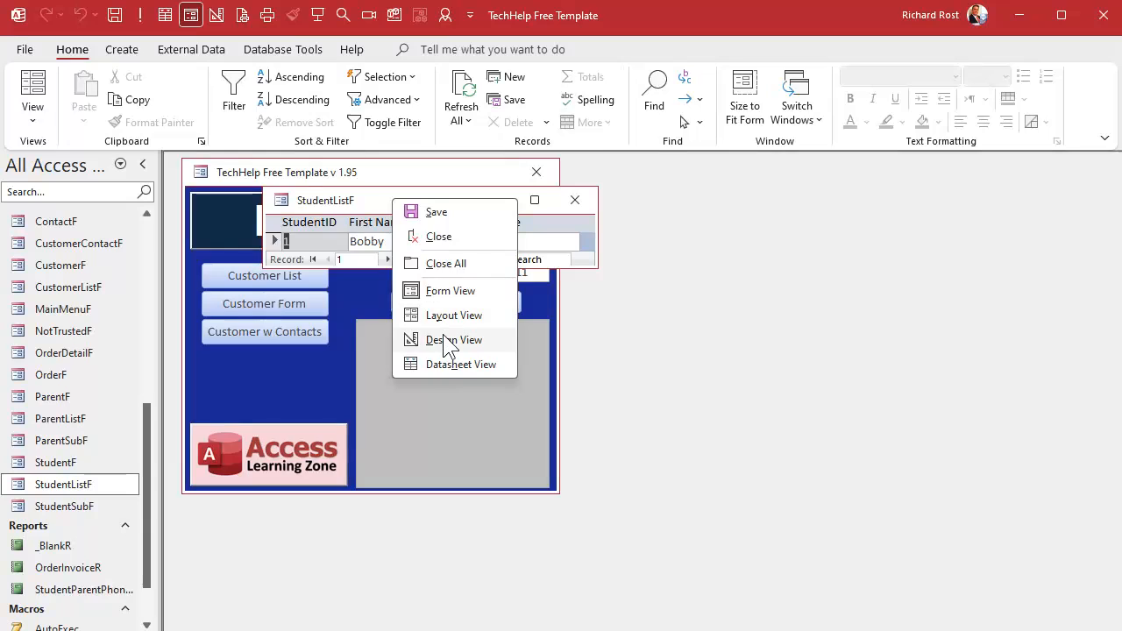
left_click(449, 339)
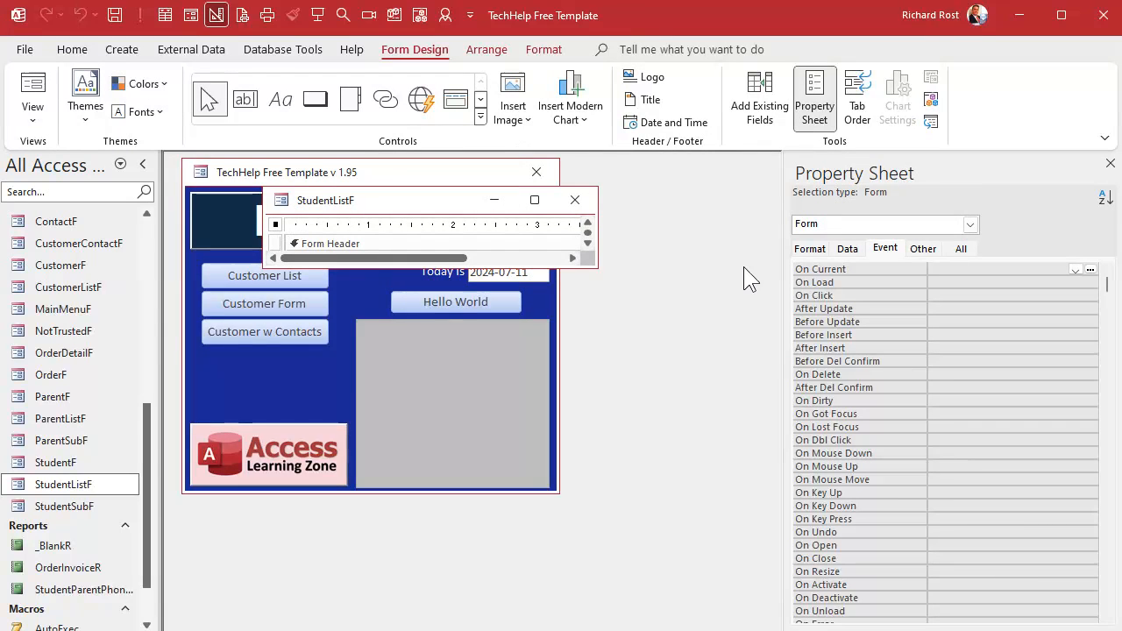
- Set the form's Default View to Continuous Forms and enlarge the design window
left_click(800, 250)
double_click(1000, 282)
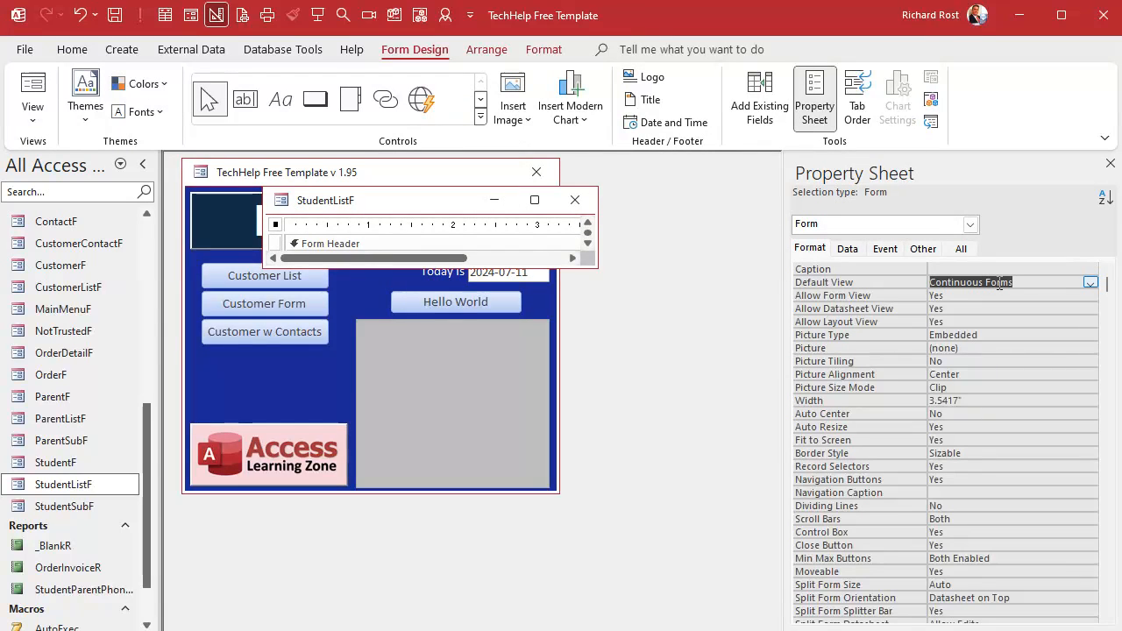
left_click_drag(513, 266, 499, 553)
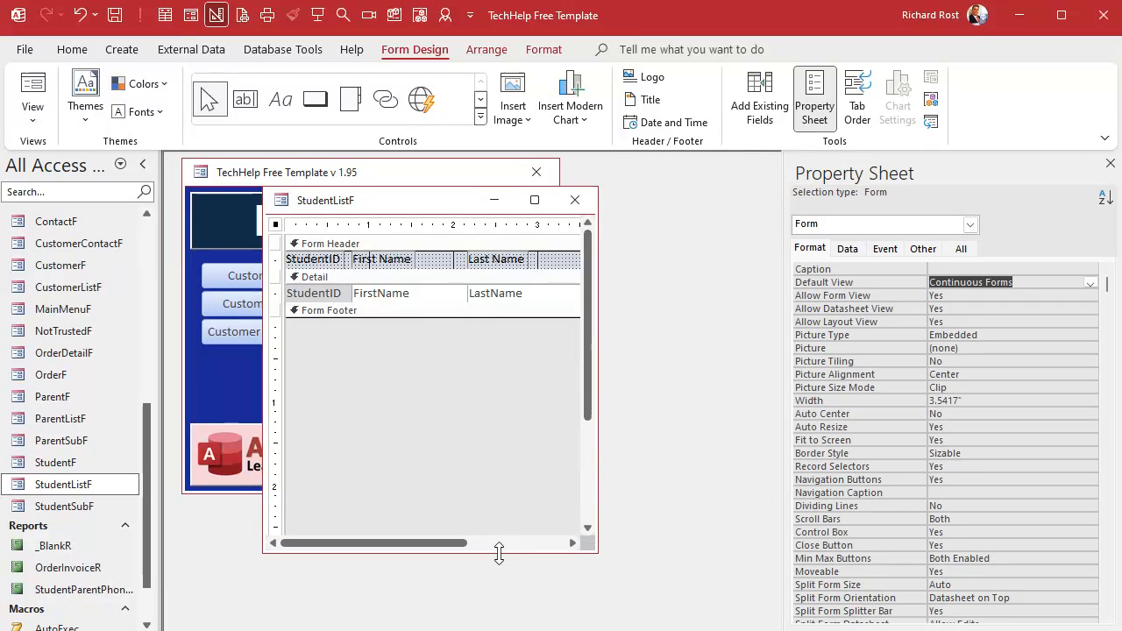
- Clear the form's Filter and set its Order By to LastName, FirstName
left_click(847, 249)
left_click(959, 331)
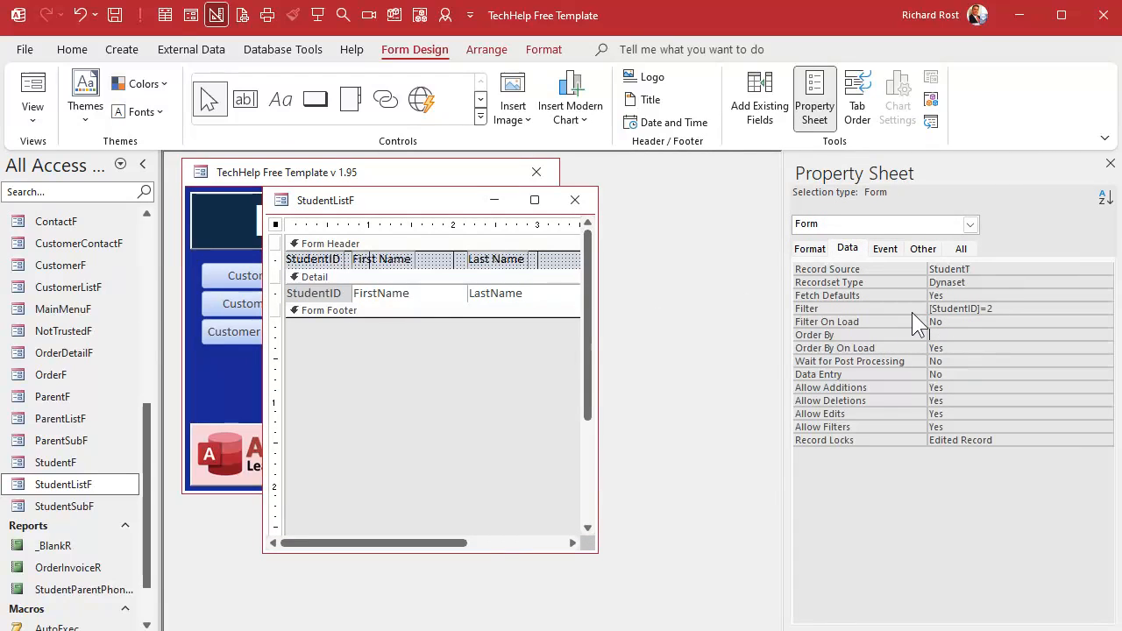
left_click_drag(1007, 312, 882, 316)
left_click(882, 315)
key("Delete")
key("Down")
key("Down")
type("LastName, FirstName")
key("Return")
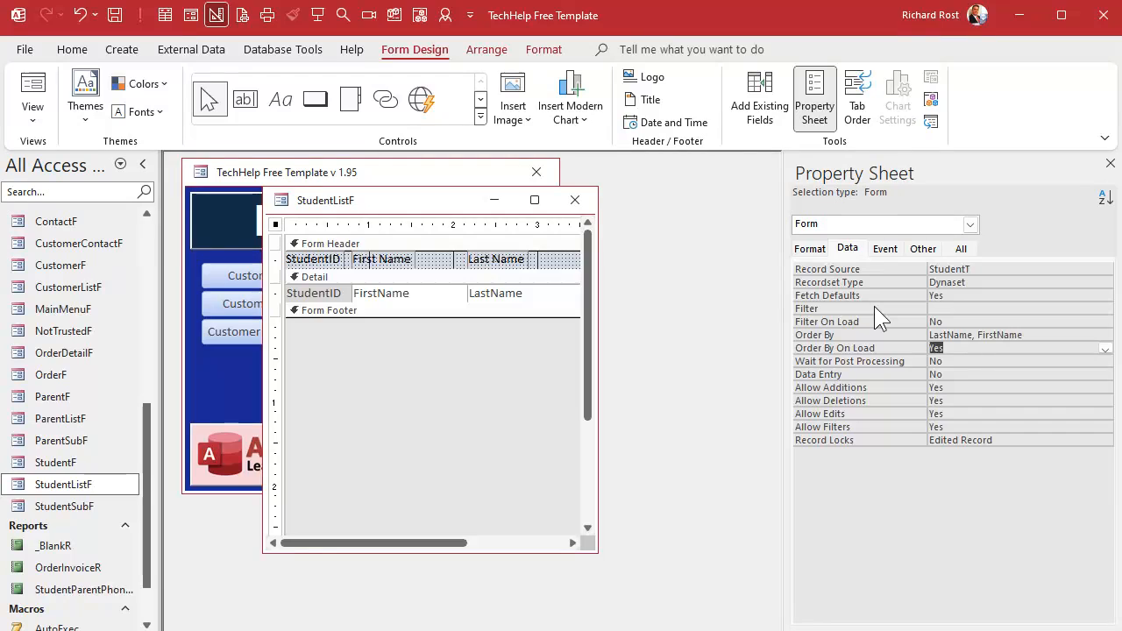
- Reopen StudentListF in Form View to check the sorted list, then switch back to Design View
left_click(575, 200)
double_click(79, 481)
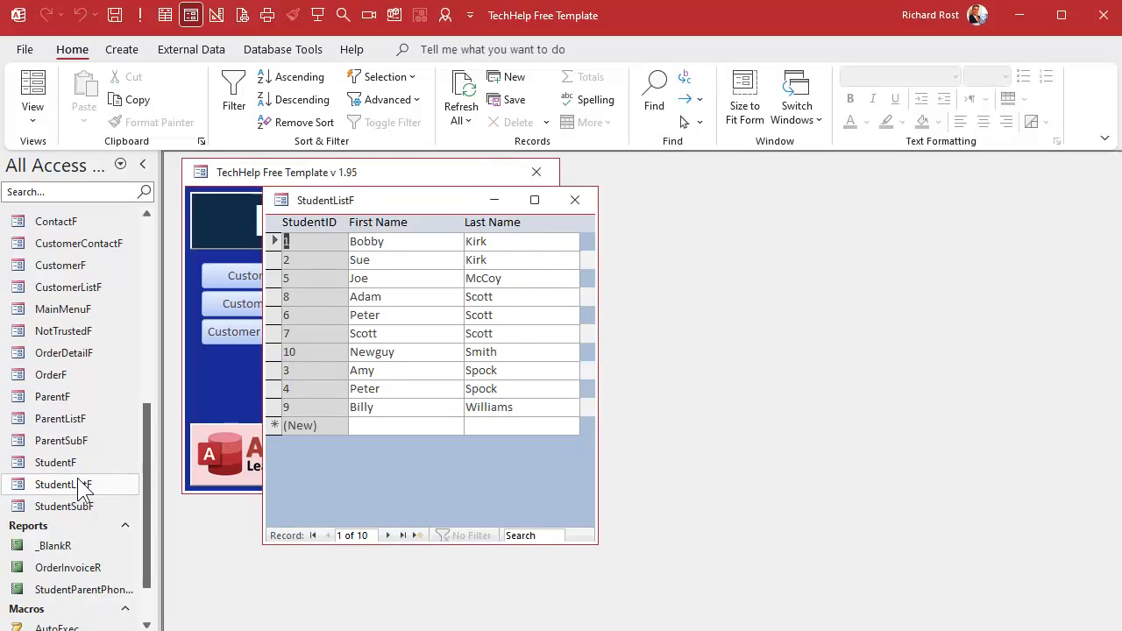
right_click(429, 201)
left_click(466, 345)
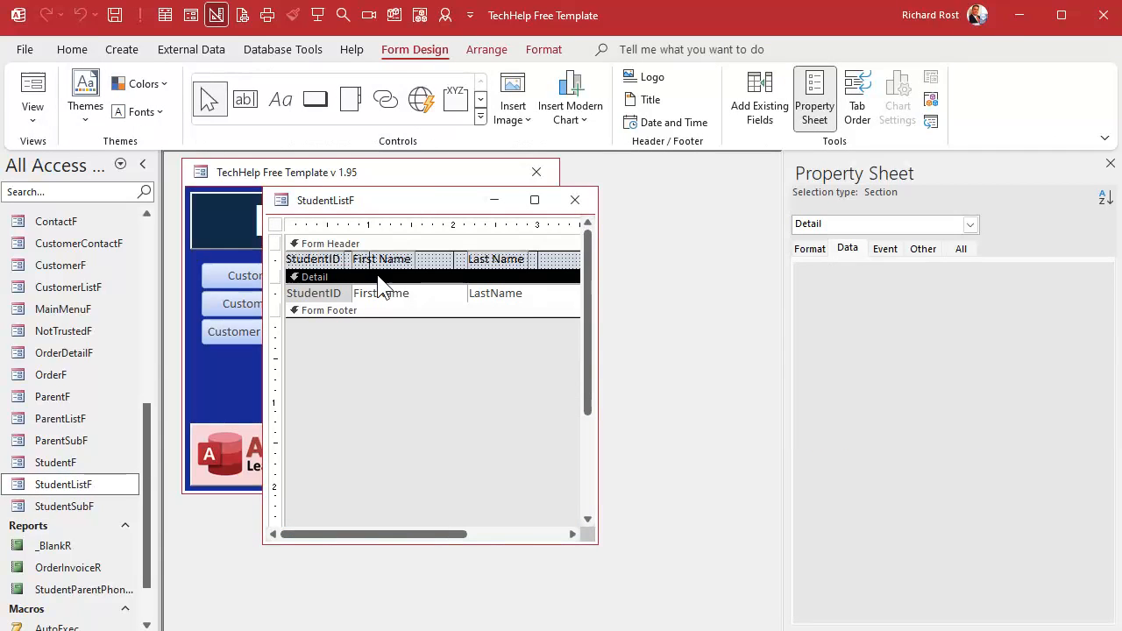
- Set the detail section's Alternate Back Color to No Color, save the form, and preview it in Form View
left_click(840, 249)
left_click(811, 250)
left_click(1053, 309)
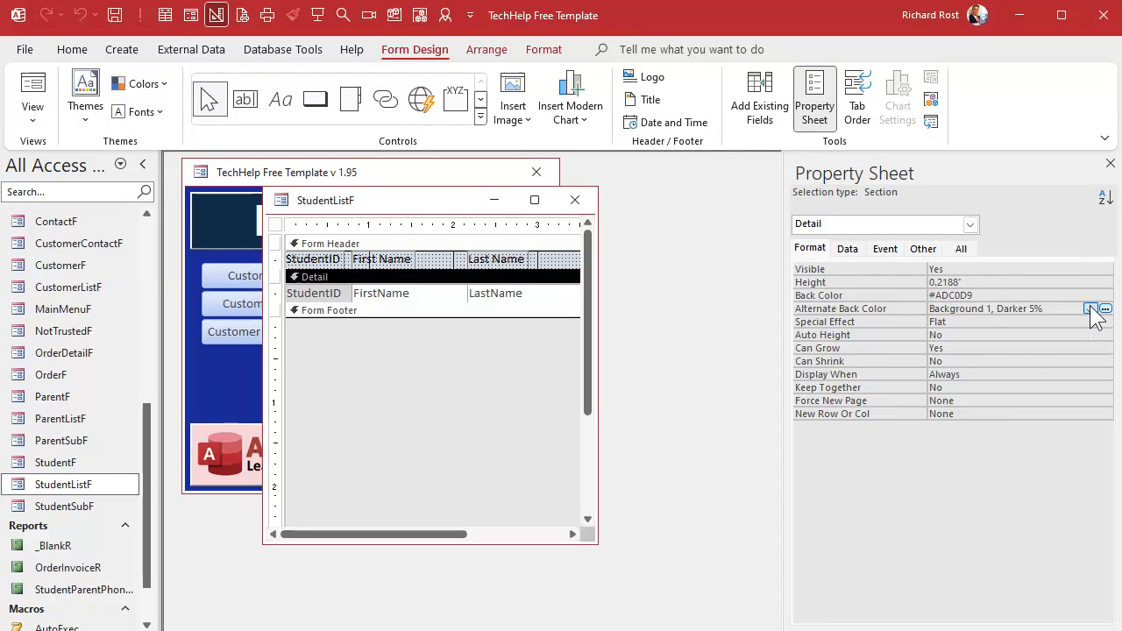
left_click(1090, 308)
left_click(955, 316)
left_click(575, 200)
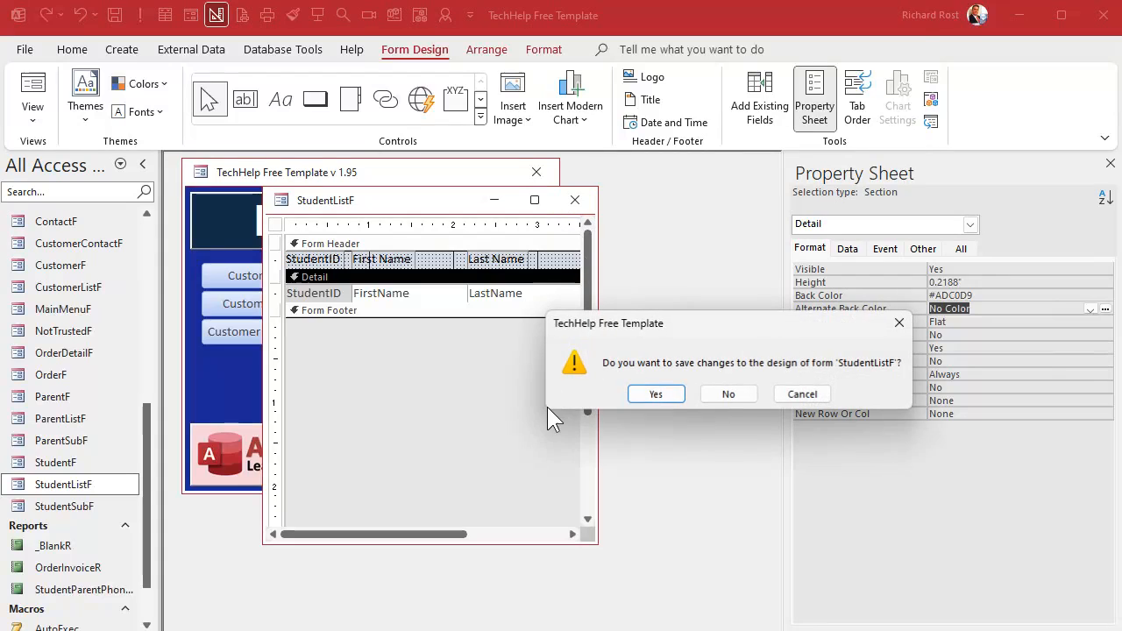
left_click(650, 394)
double_click(79, 488)
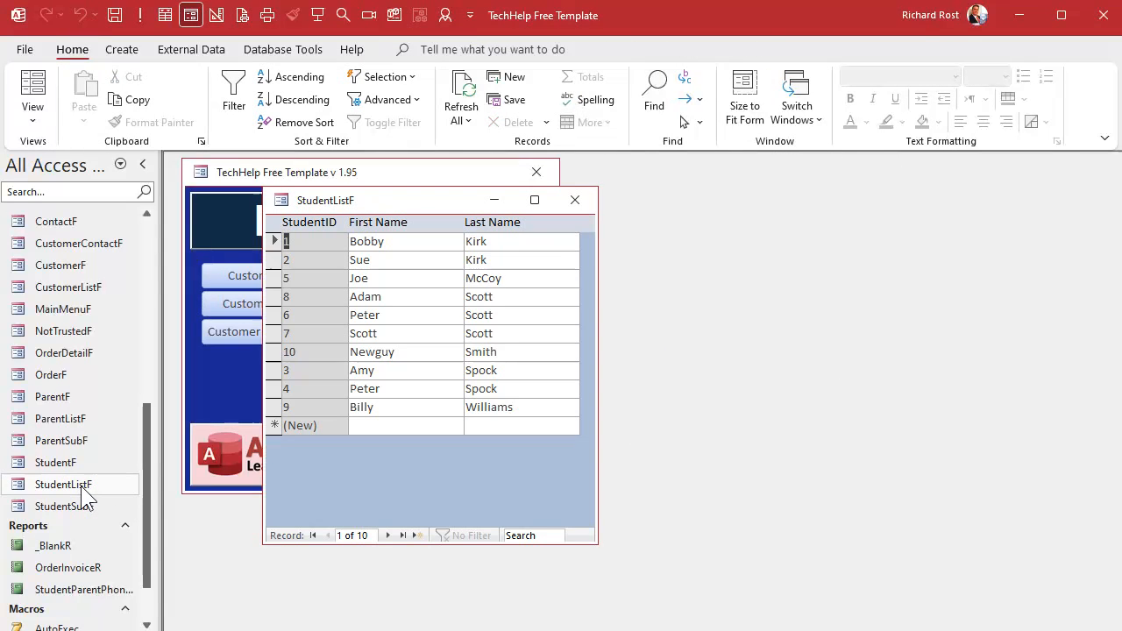
left_click(588, 198)
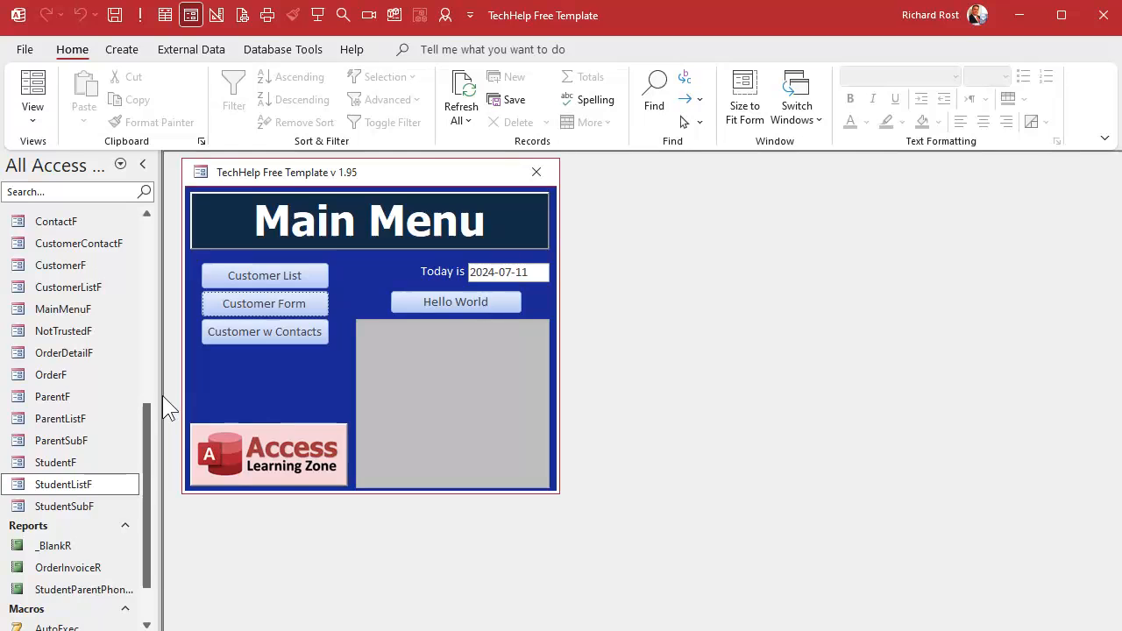
- Open StudentSubF in Design View and set the StudentCombo's List Items Edit Form to StudentListF
left_click(79, 506)
right_click(81, 506)
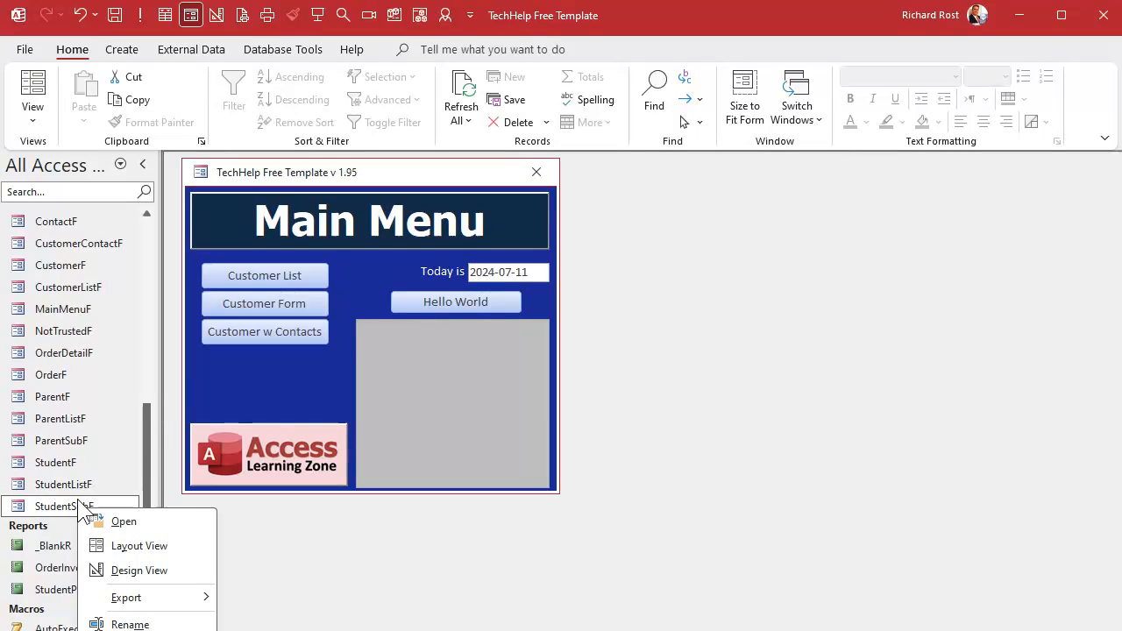
left_click(186, 567)
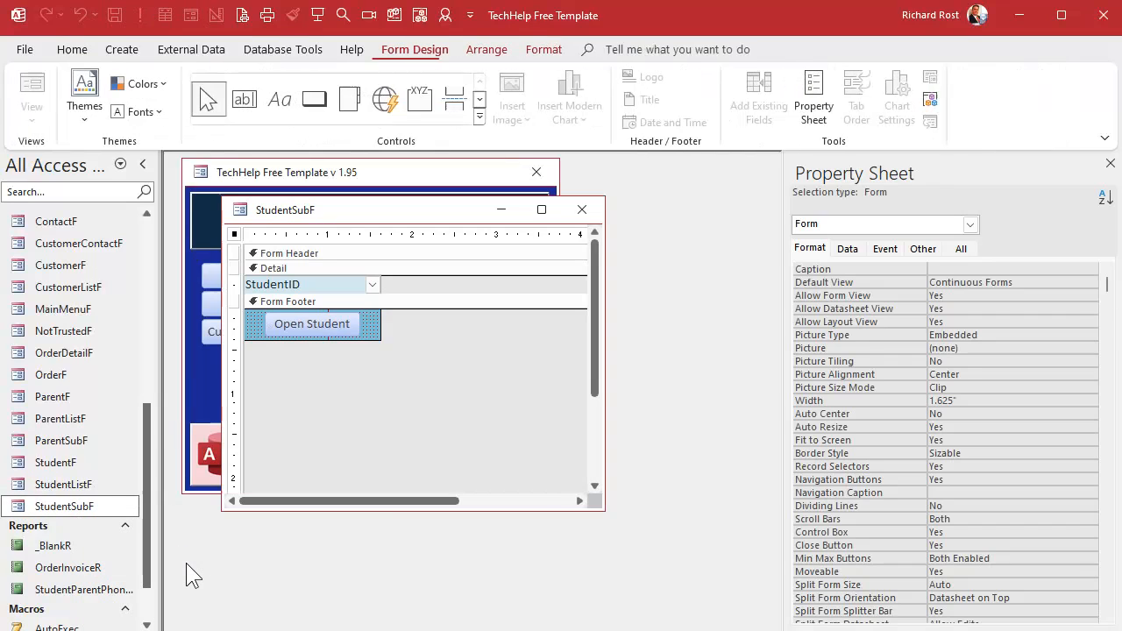
left_click(349, 285)
left_click(851, 250)
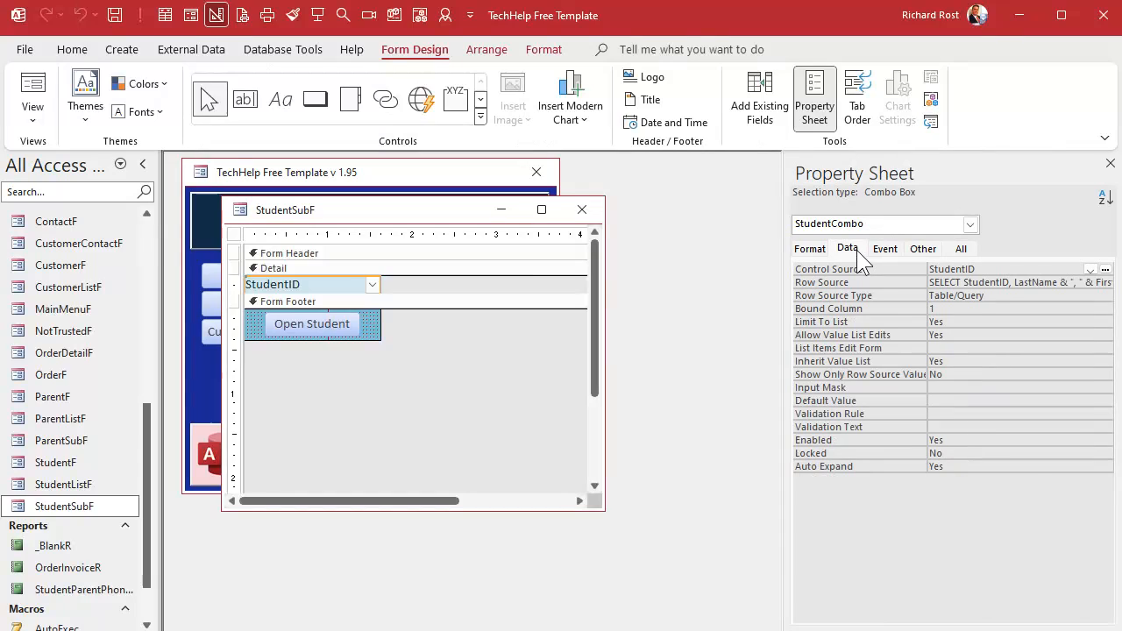
left_click(993, 348)
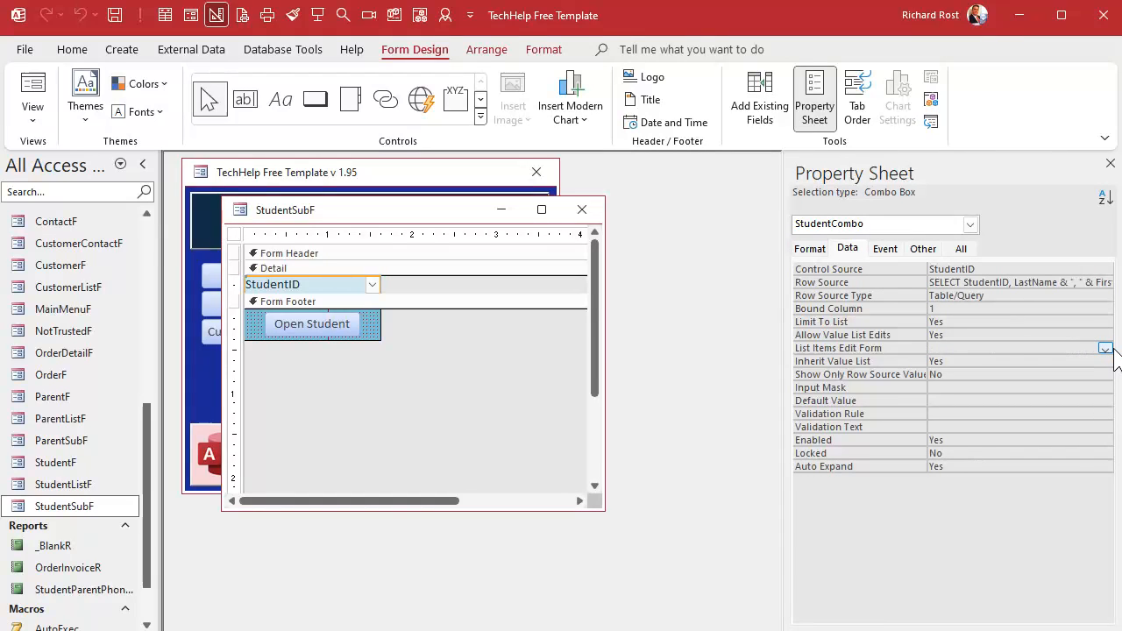
left_click(1105, 349)
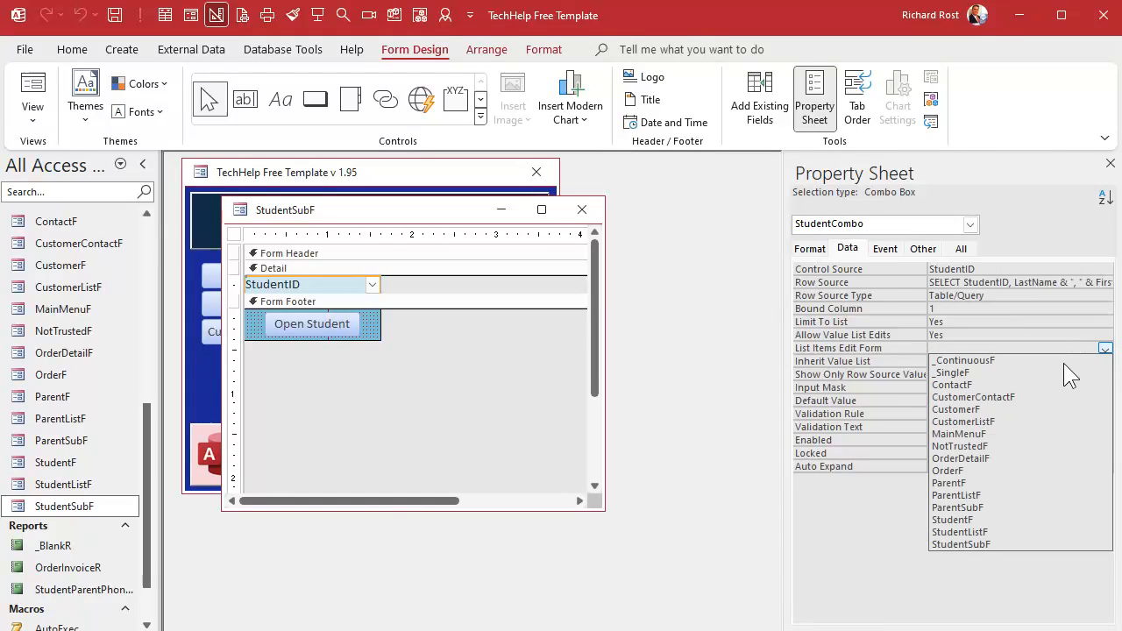
left_click(1016, 532)
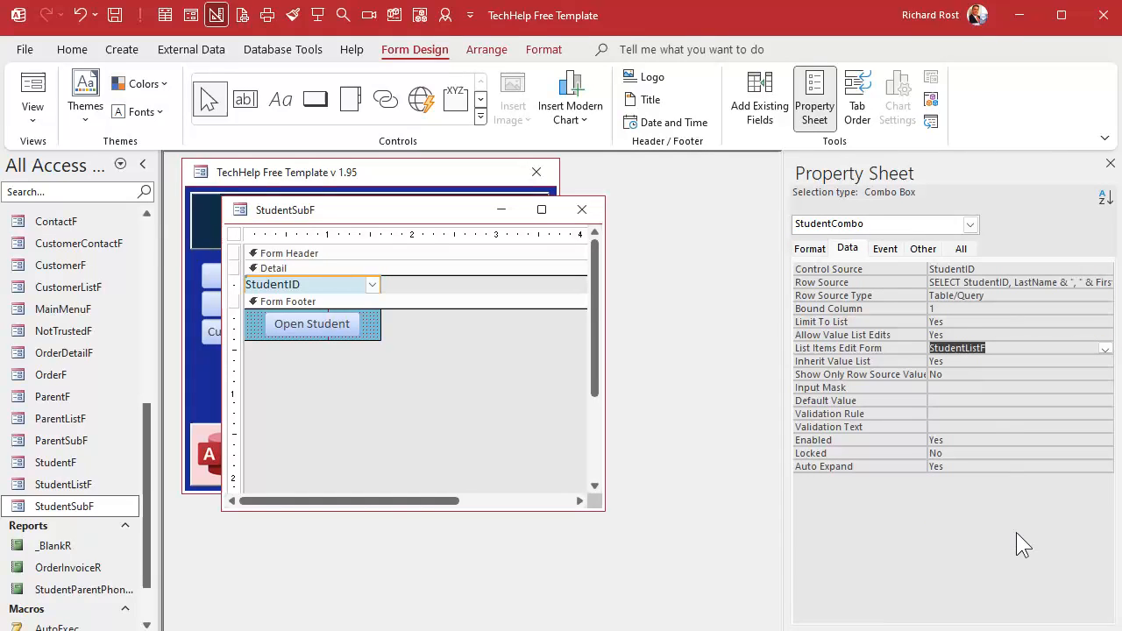
left_click(583, 210)
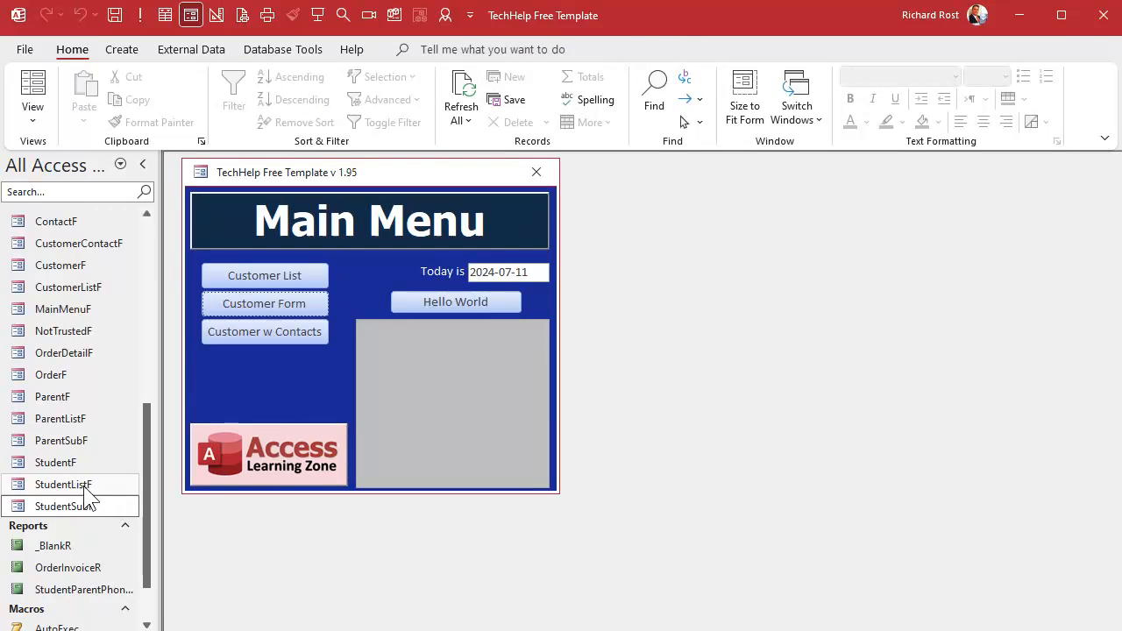
- Open ParentF and launch the list item editor from the new row's student combo box
left_click(70, 397)
double_click(70, 397)
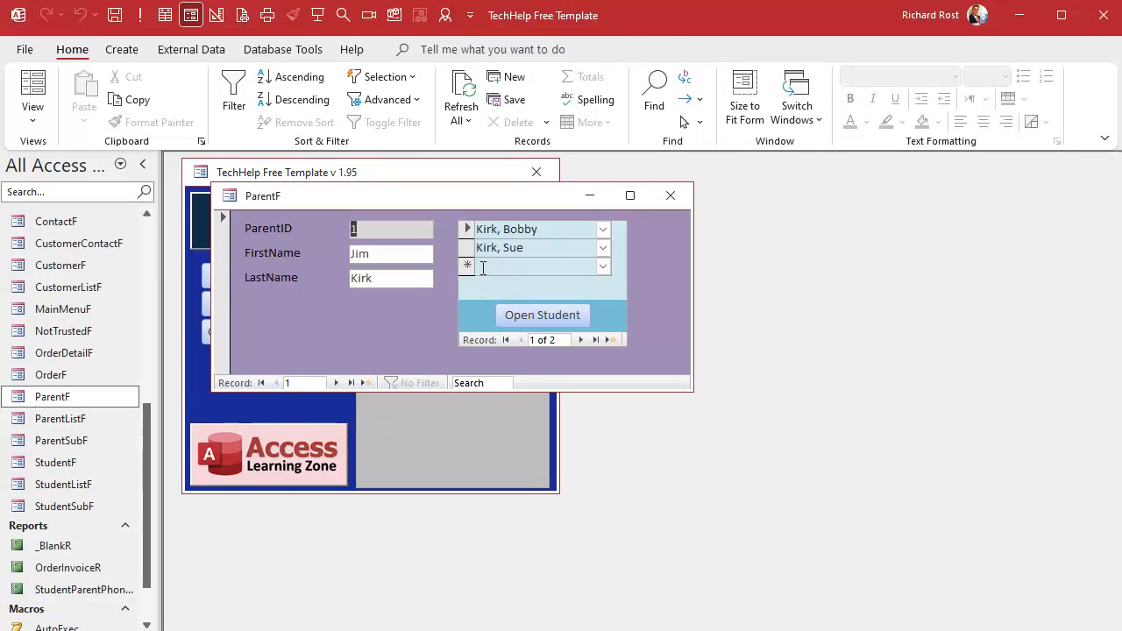
left_click(603, 267)
left_click(603, 266)
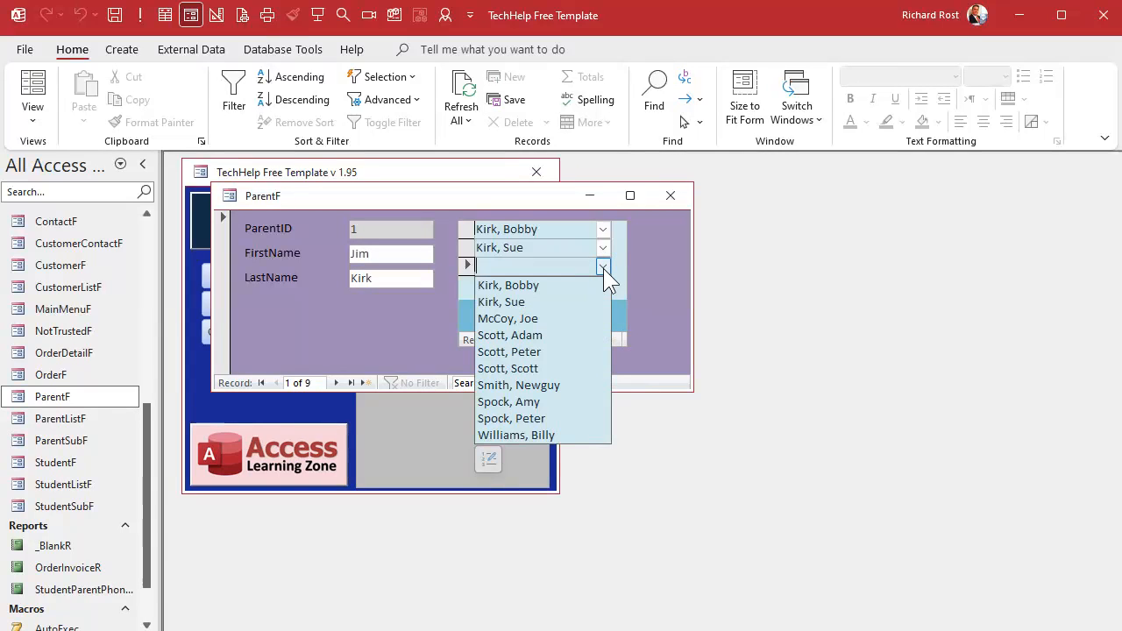
left_click(488, 458)
left_click(289, 427)
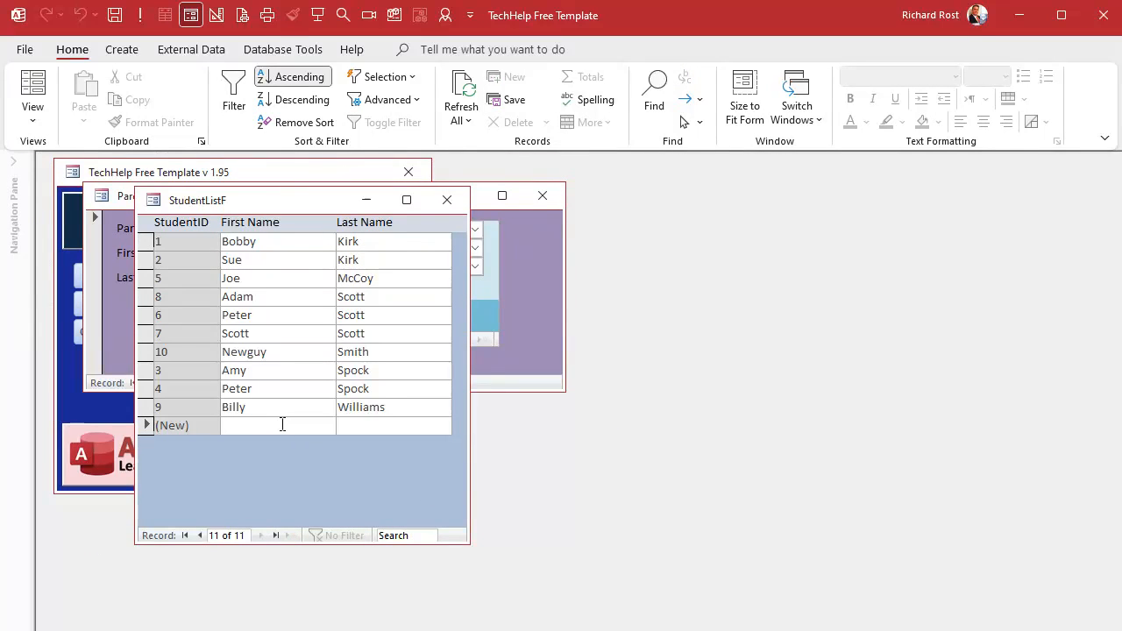
type("Sally")
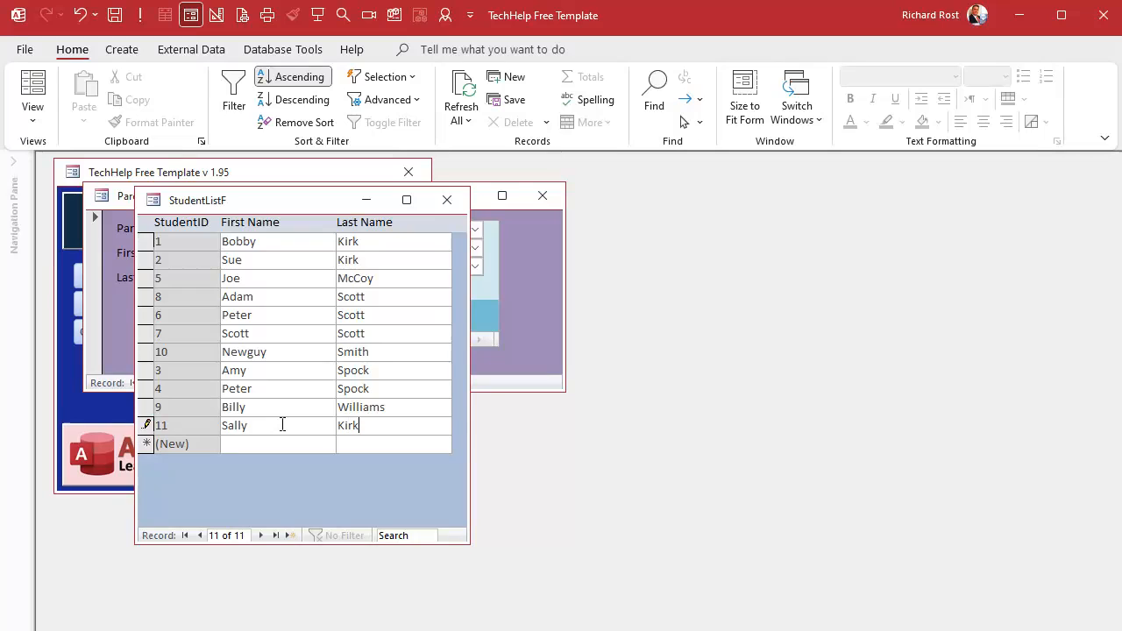
left_click(447, 199)
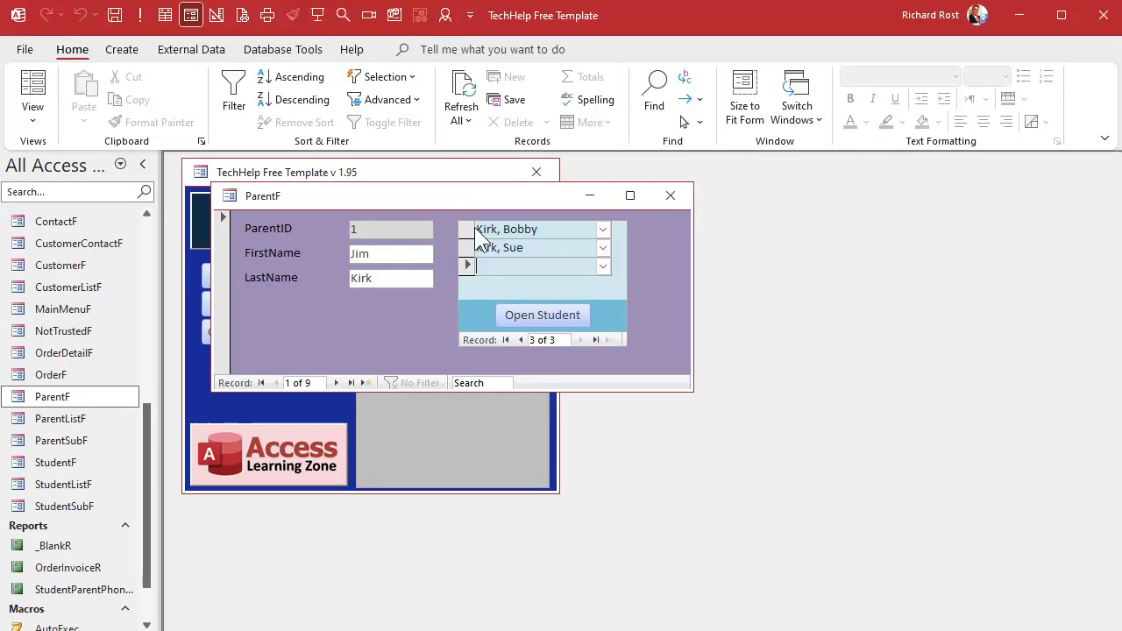
left_click(604, 266)
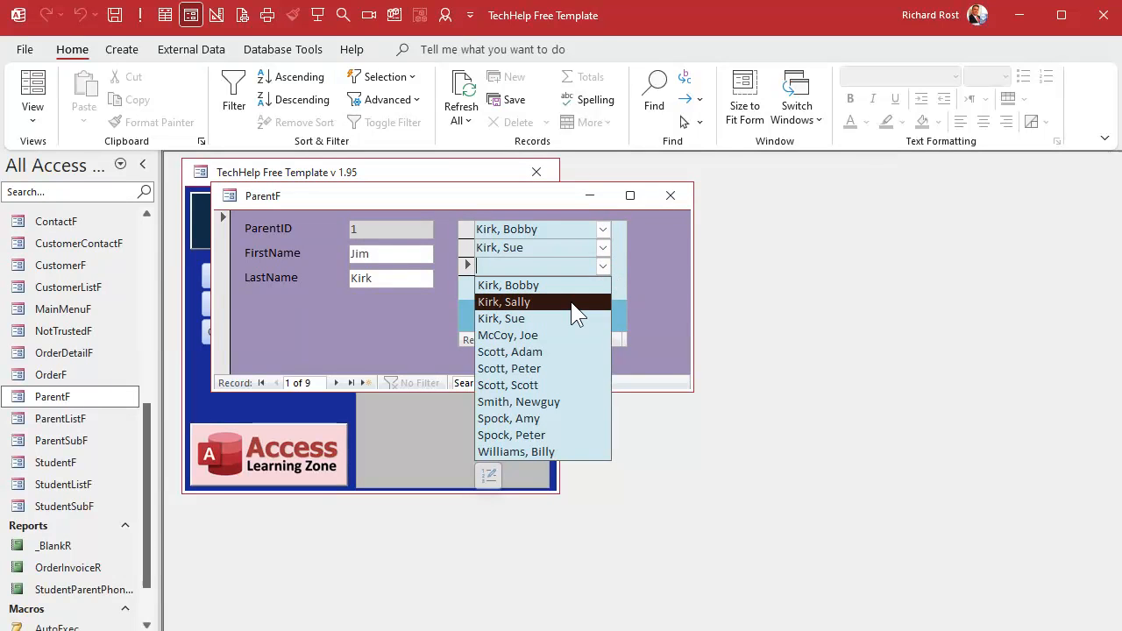
left_click(547, 299)
left_click(541, 285)
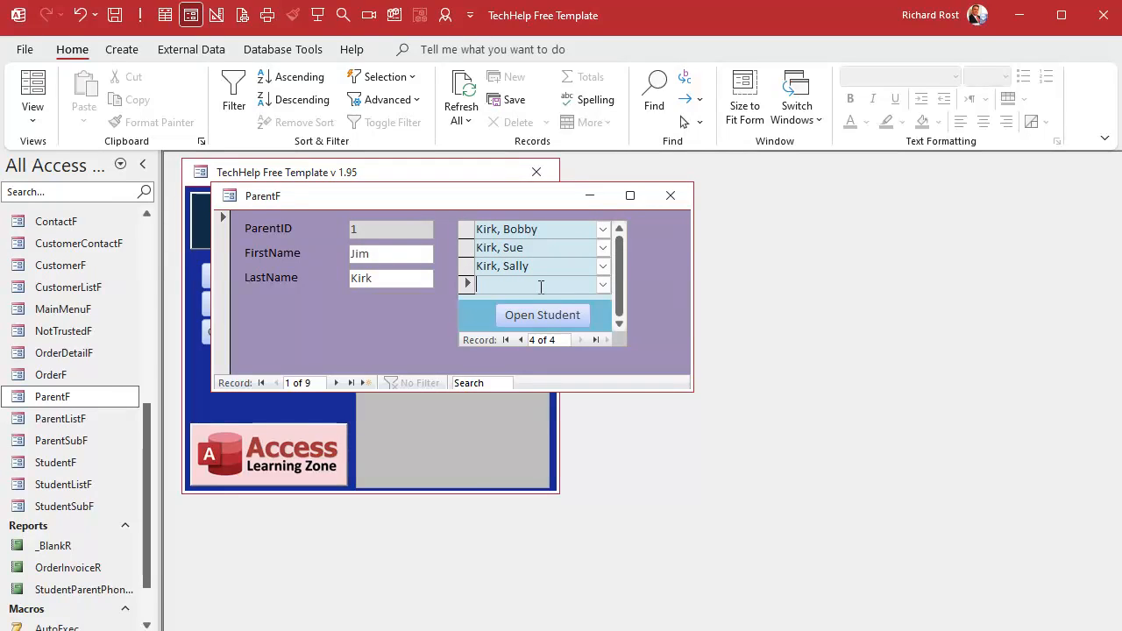
left_click(675, 202)
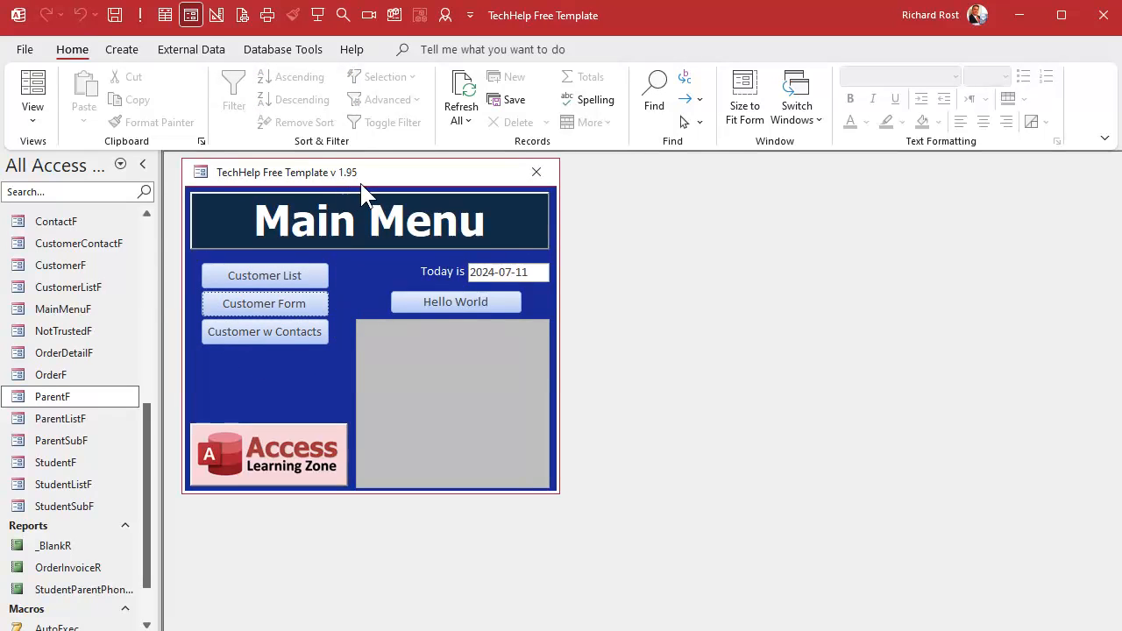
- Open the main menu form in Design View and enlarge its window
right_click(392, 178)
left_click(446, 319)
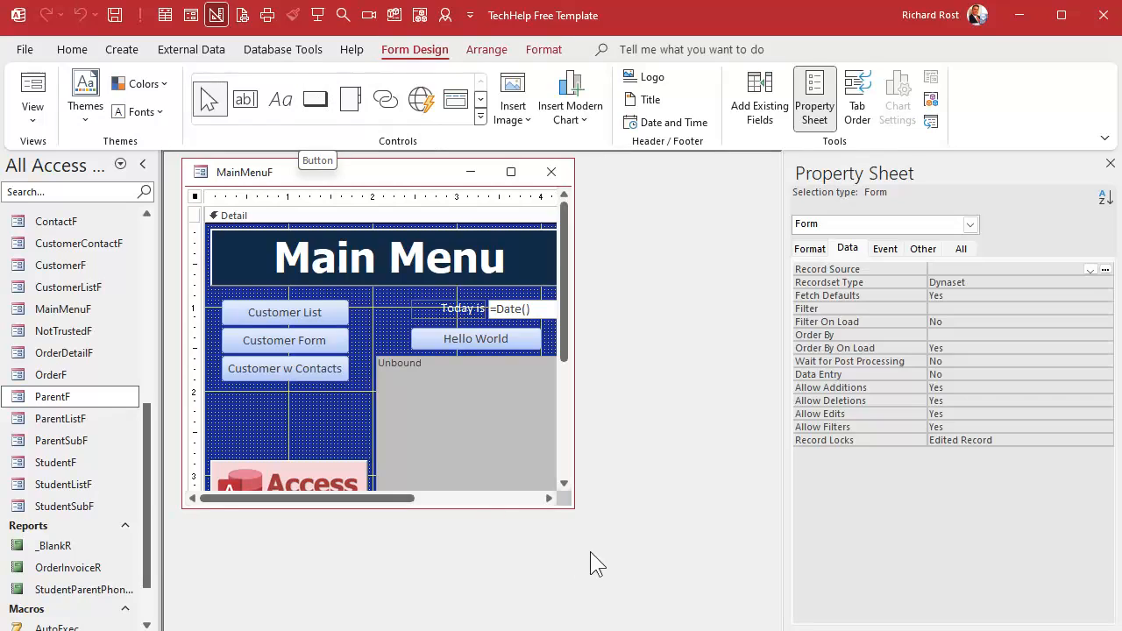
left_click_drag(572, 505, 649, 574)
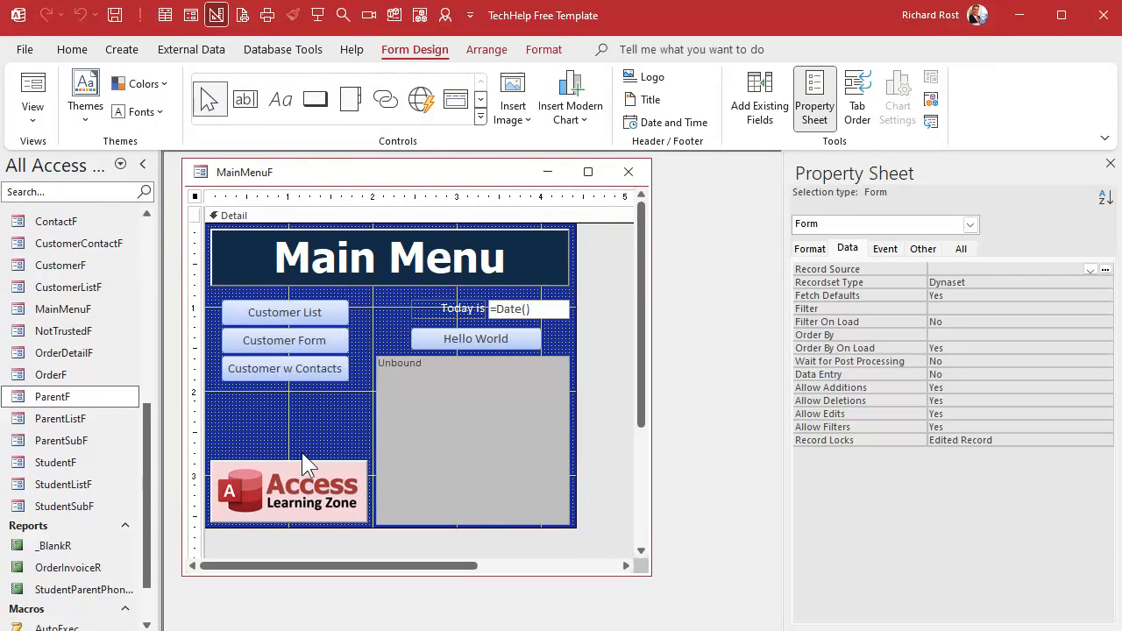
- Duplicate the Customer w Contacts button, placing the copy beneath the original
left_click(294, 374)
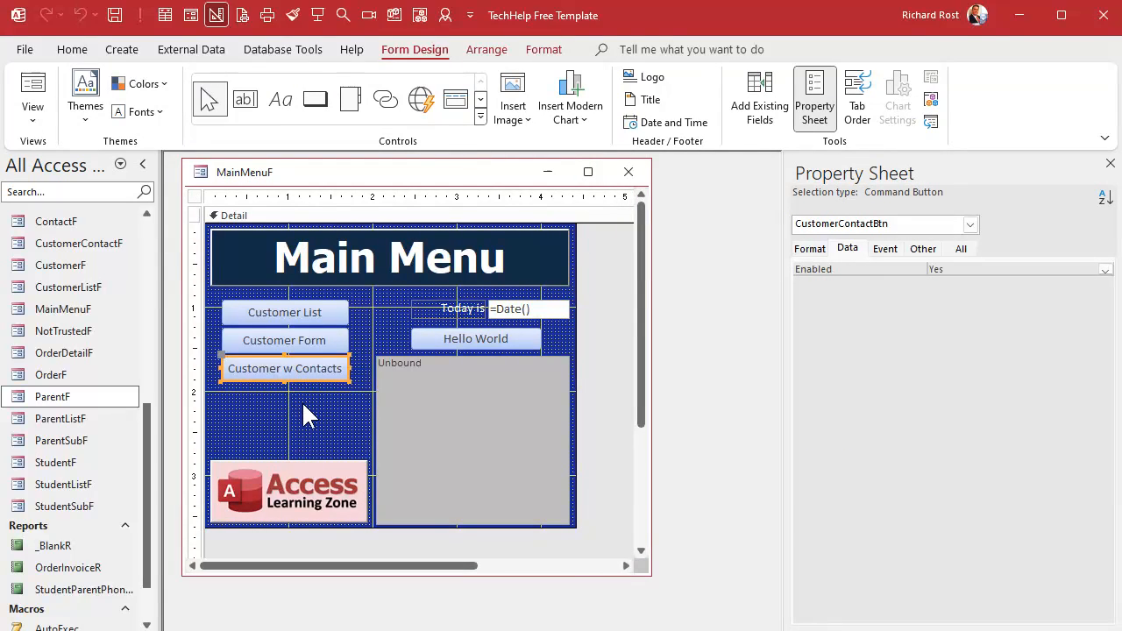
key("ctrl+c")
key("ctrl+v")
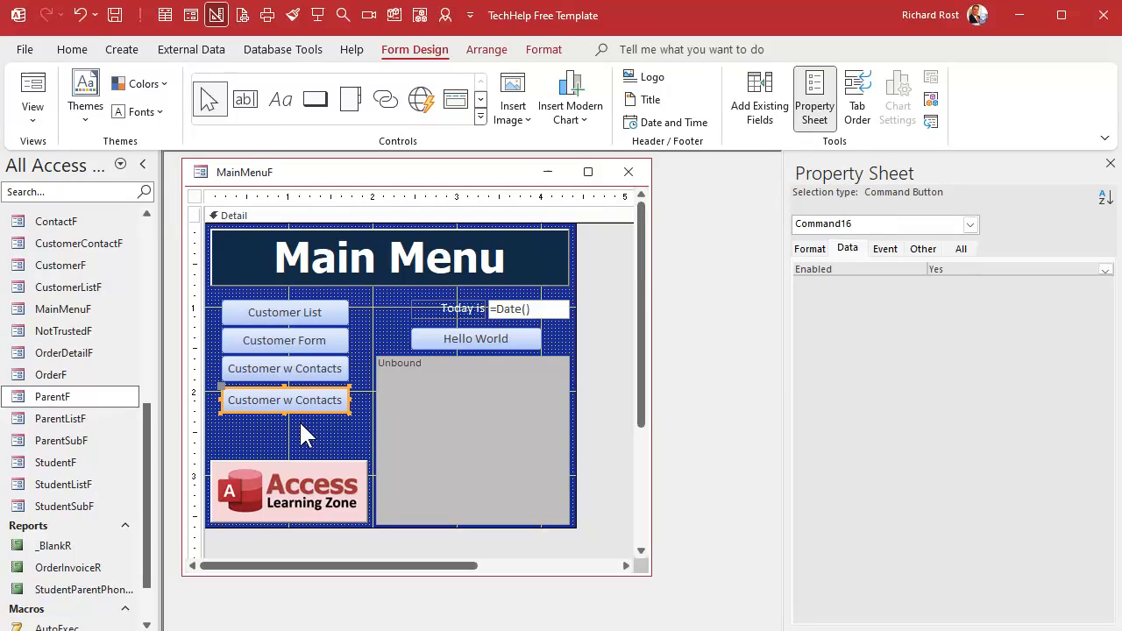
- Nudge the copied button down slightly and change its caption to Students
left_click(300, 424)
left_click_drag(296, 404, 295, 412)
left_click(277, 411)
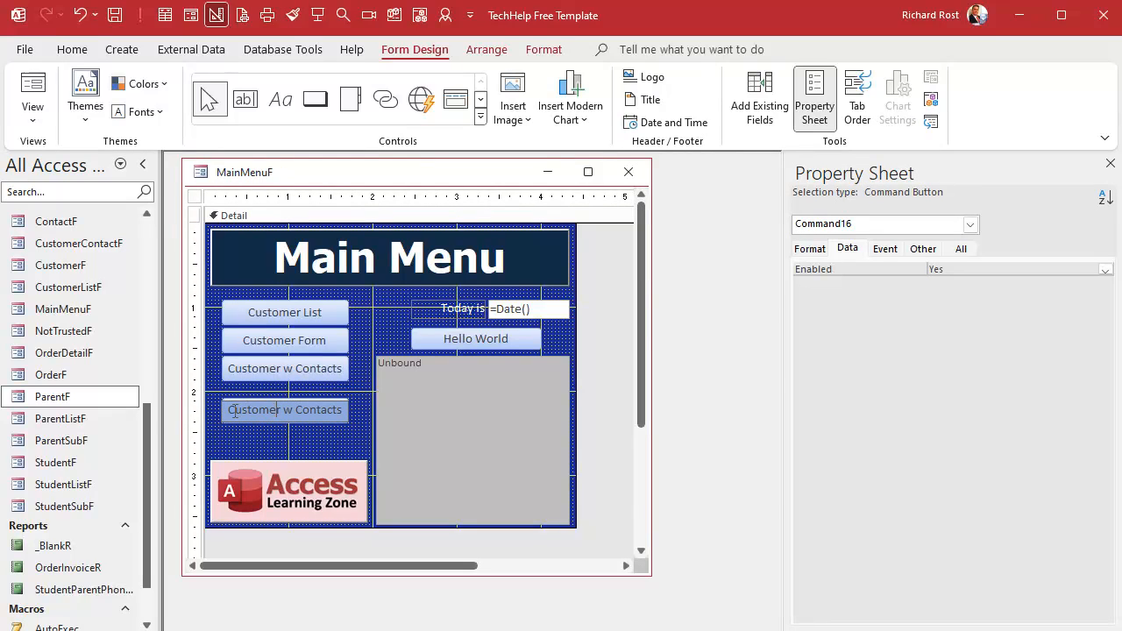
left_click_drag(227, 410, 367, 410)
type("Students")
key("Return")
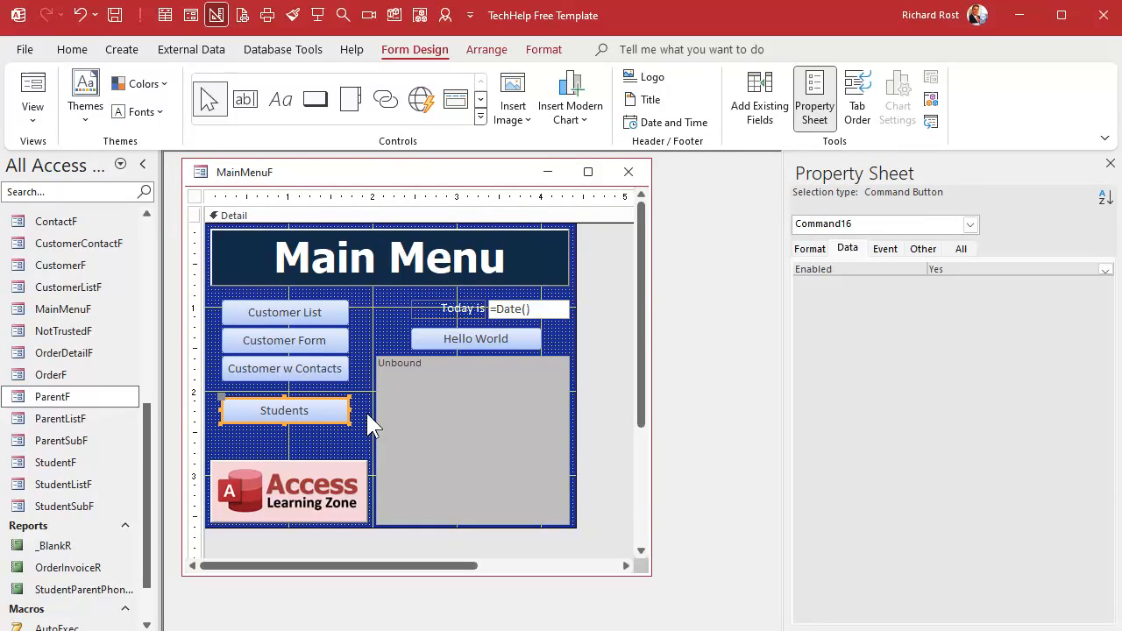
- Name the Students button StudentBtn
left_click(961, 249)
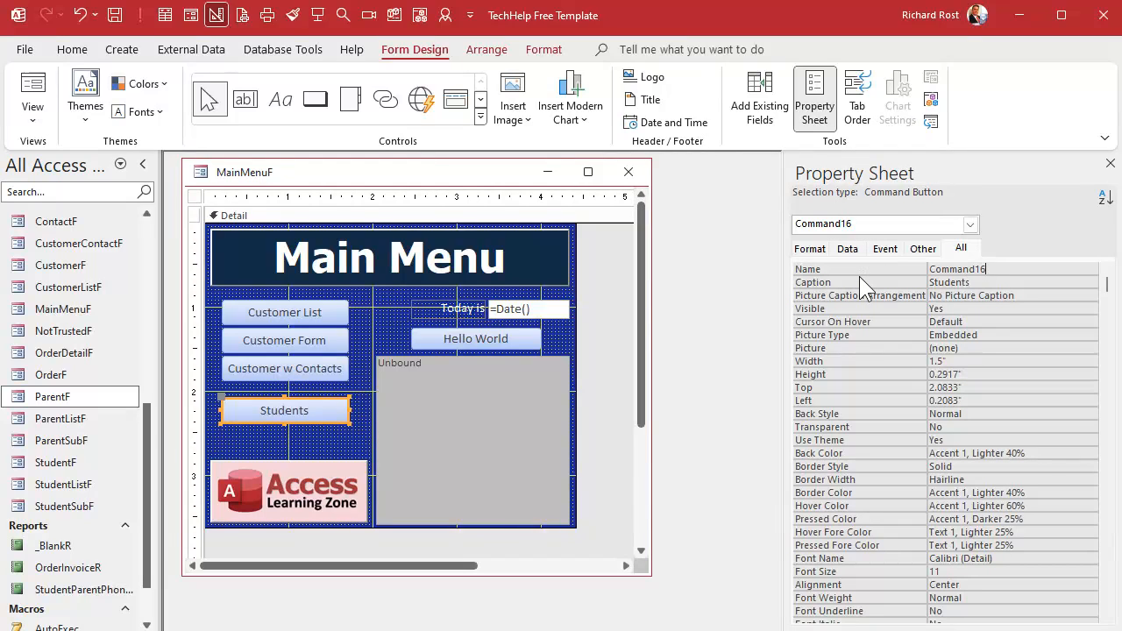
type("StudentBtn")
key("Home")
key("Delete")
key("Delete")
key("Delete")
key("Delete")
key("Delete")
key("Delete")
key("Delete")
key("Delete")
key("Delete")
key("Delete")
type("S")
key("Tab")
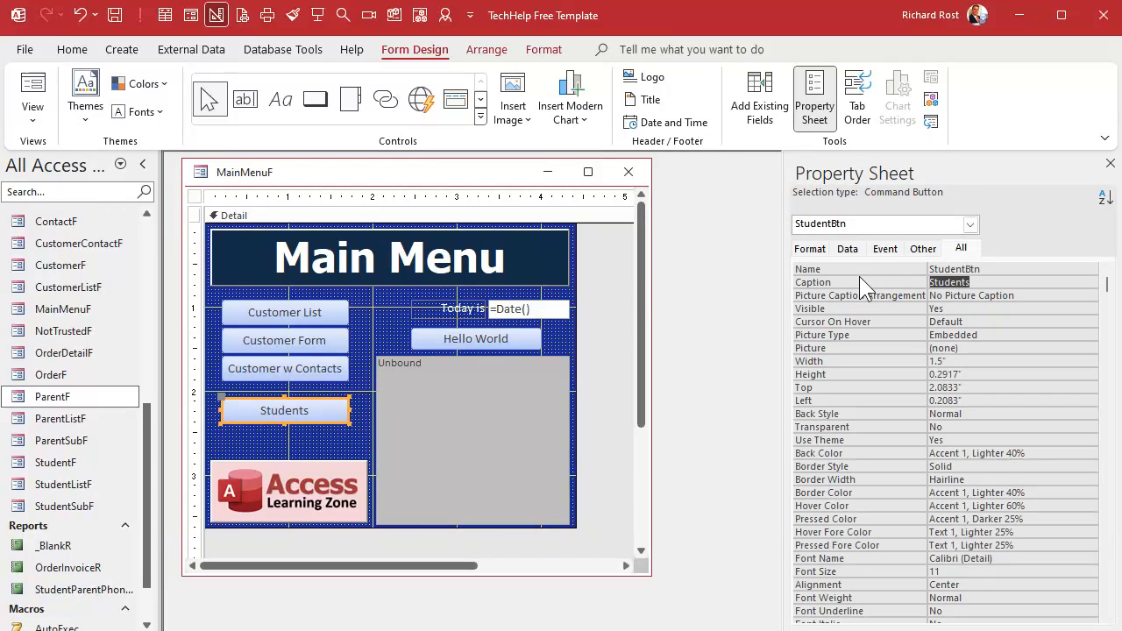
- Write the StudentBtn click event code to open StudentListF with DoCmd.OpenForm
right_click(317, 414)
left_click(355, 401)
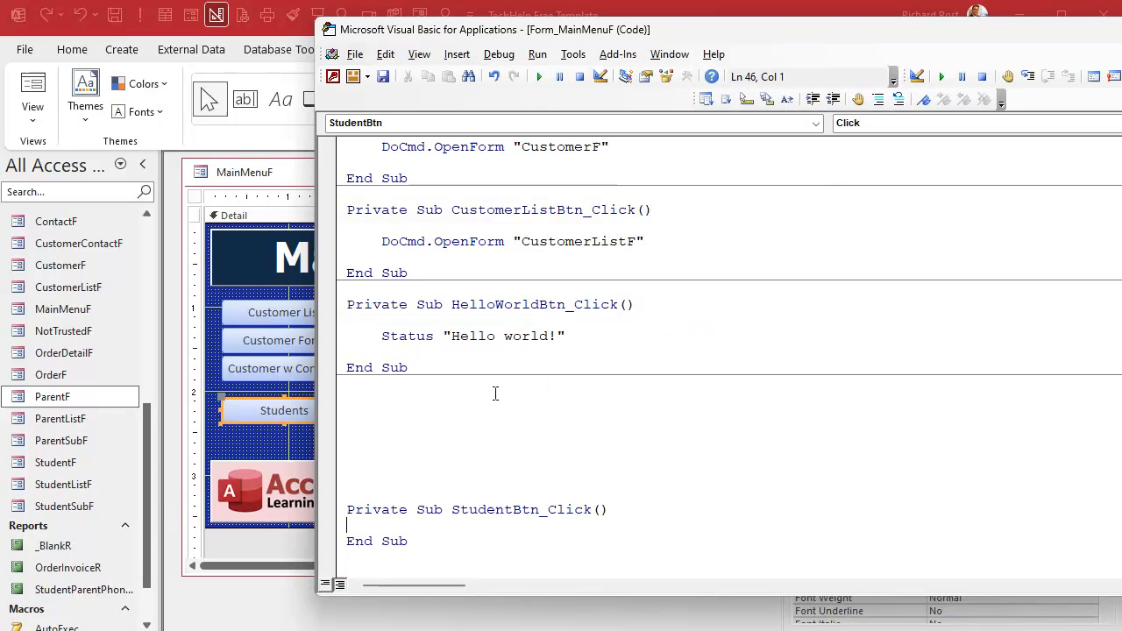
left_click_drag(497, 390, 600, 491)
key("Delete")
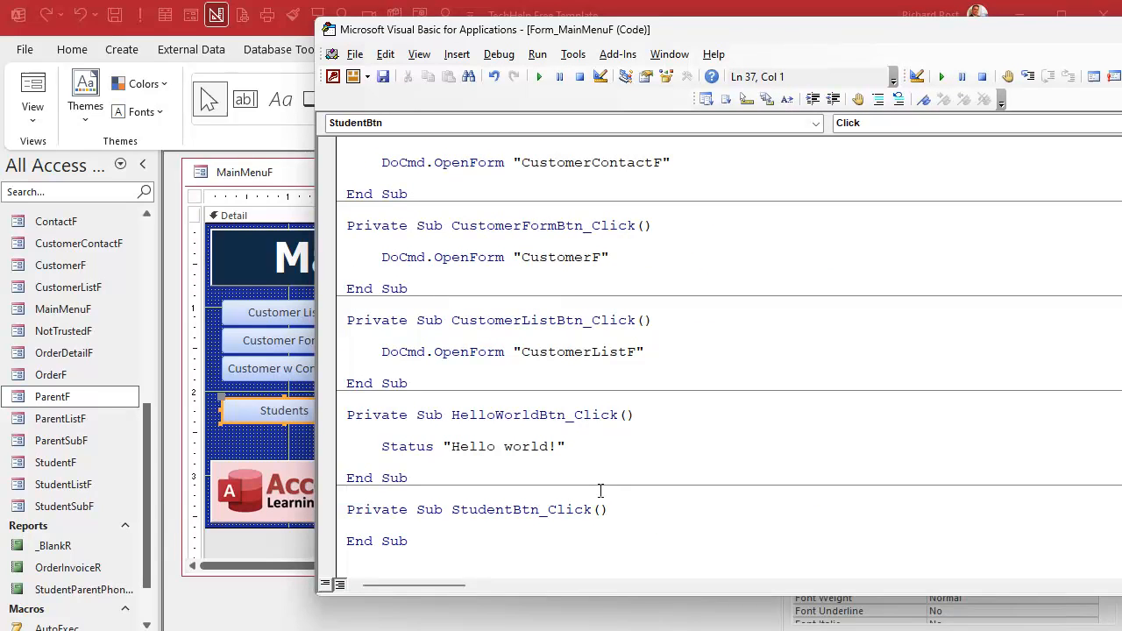
key("Return")
type("DOCMD.")
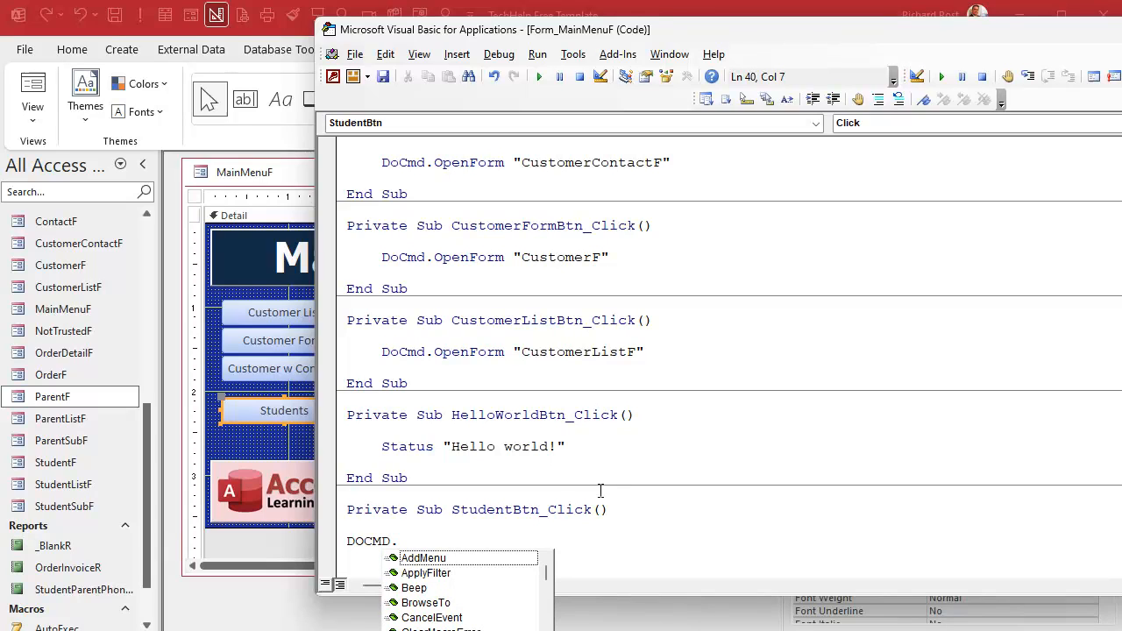
type("OpenForm \"StudentListF")
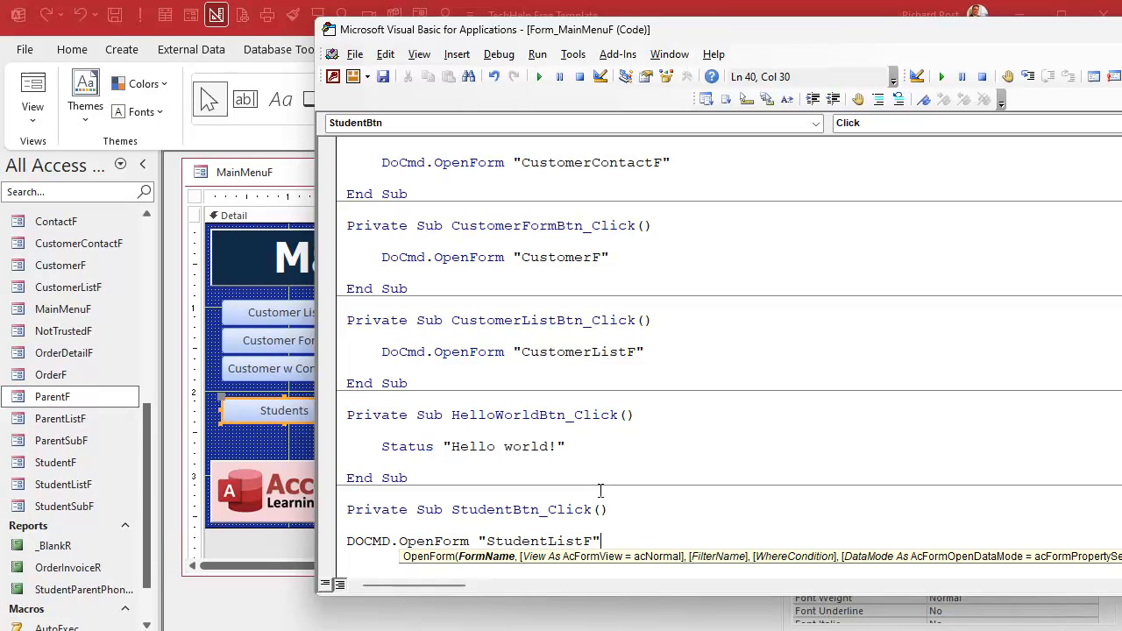
key("Home")
key("Tab")
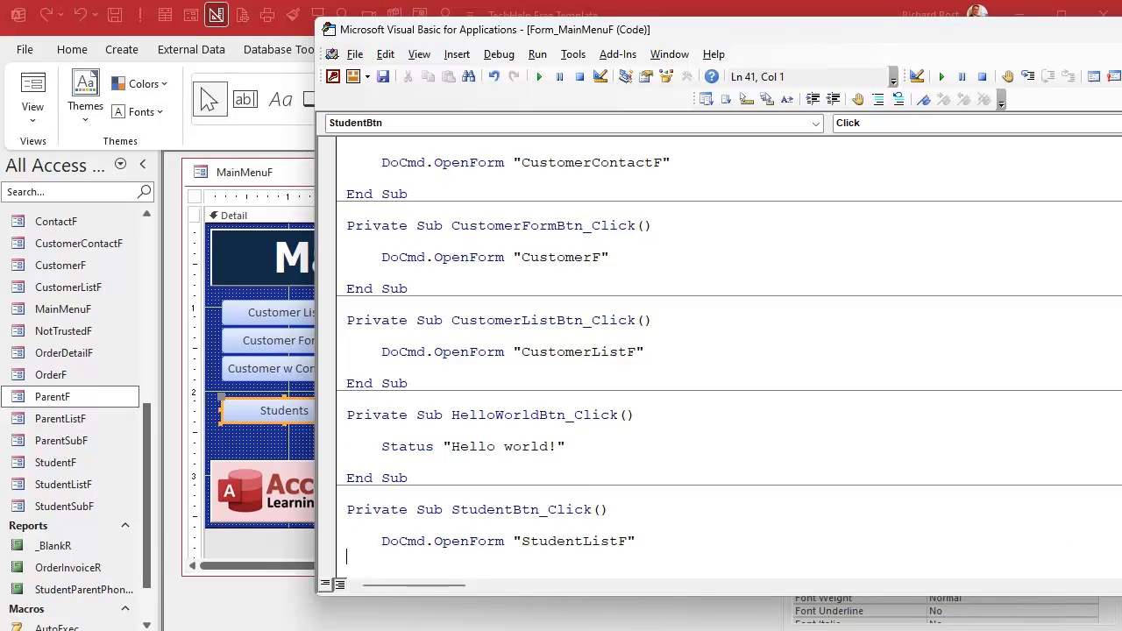
- Copy the Students button and paste a duplicate beneath it
scroll(669, 467, "down", 1)
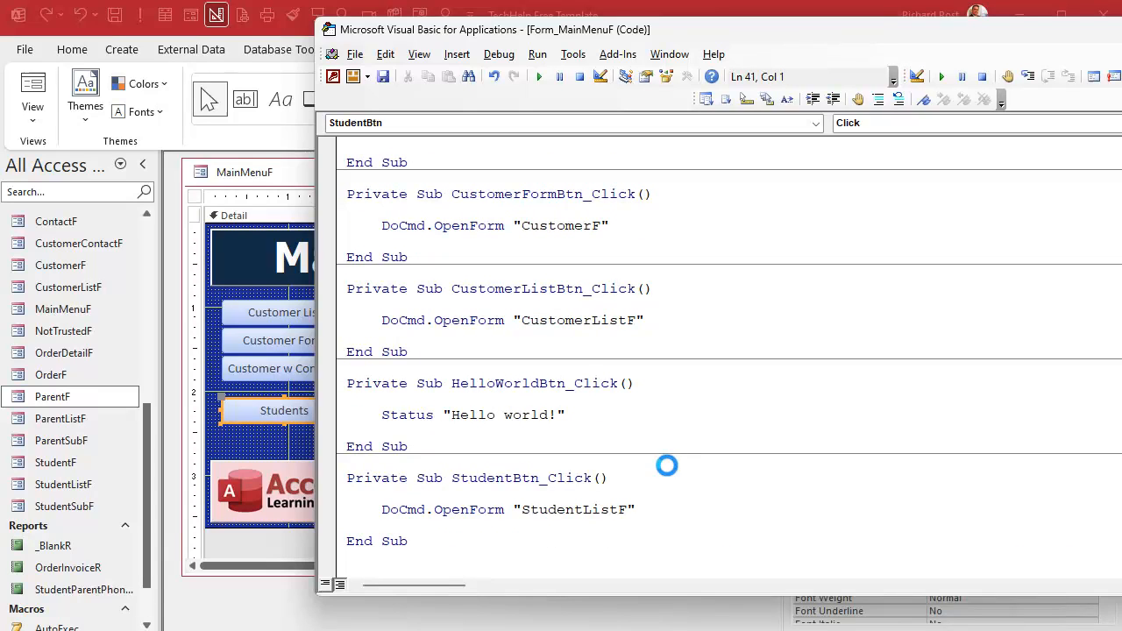
left_click(262, 452)
left_click(324, 421)
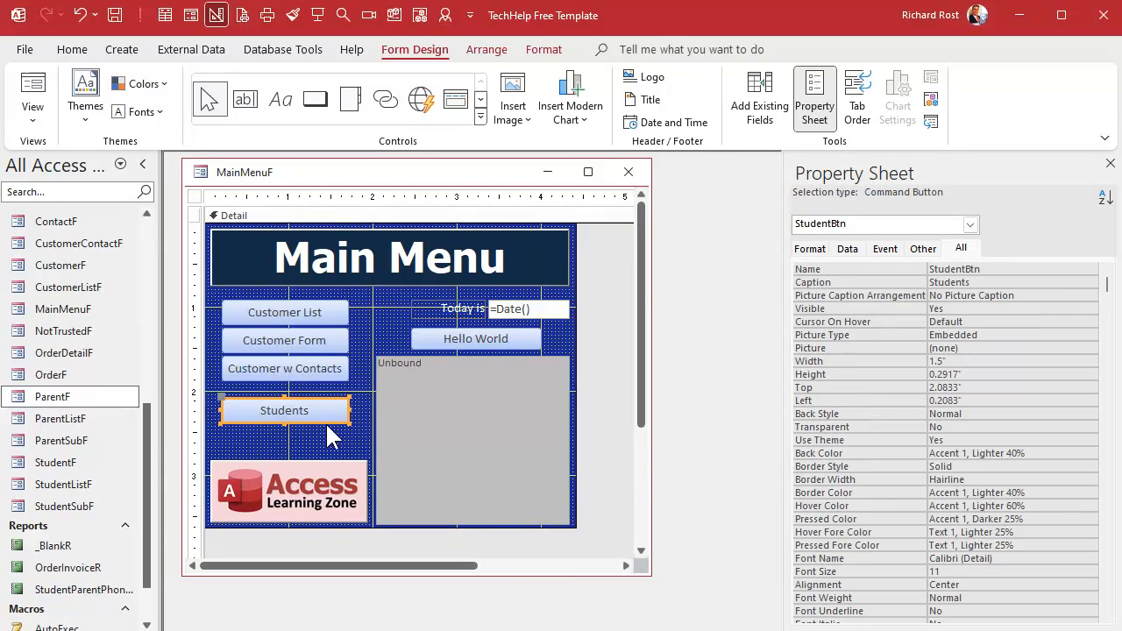
key("ctrl+c")
key("ctrl+v")
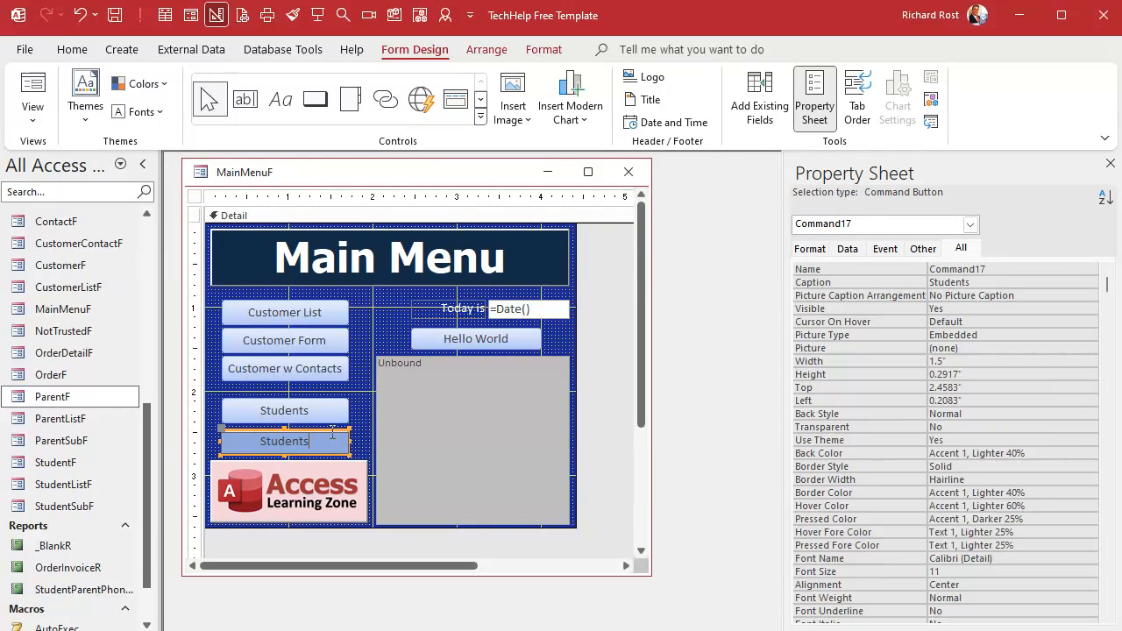
- Nudge the duplicate button up slightly and set its caption to Parents
left_click(356, 425)
left_click(332, 440)
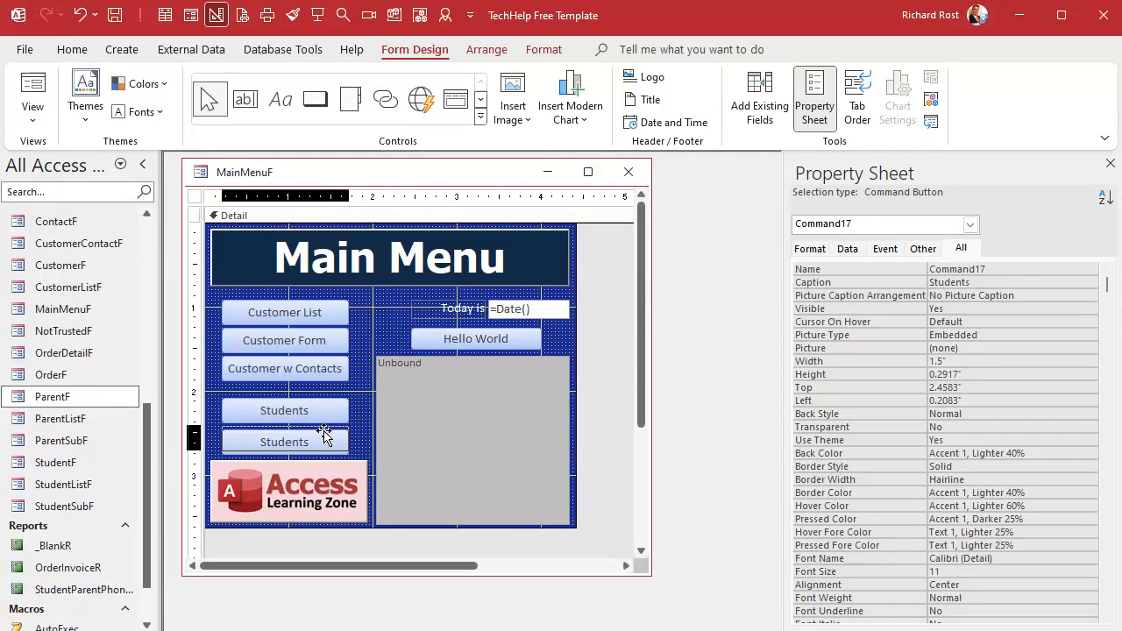
left_click(320, 438)
key("BackSpace")
key("BackSpace")
key("BackSpace")
key("BackSpace")
key("BackSpace")
key("BackSpace")
key("BackSpace")
key("BackSpace")
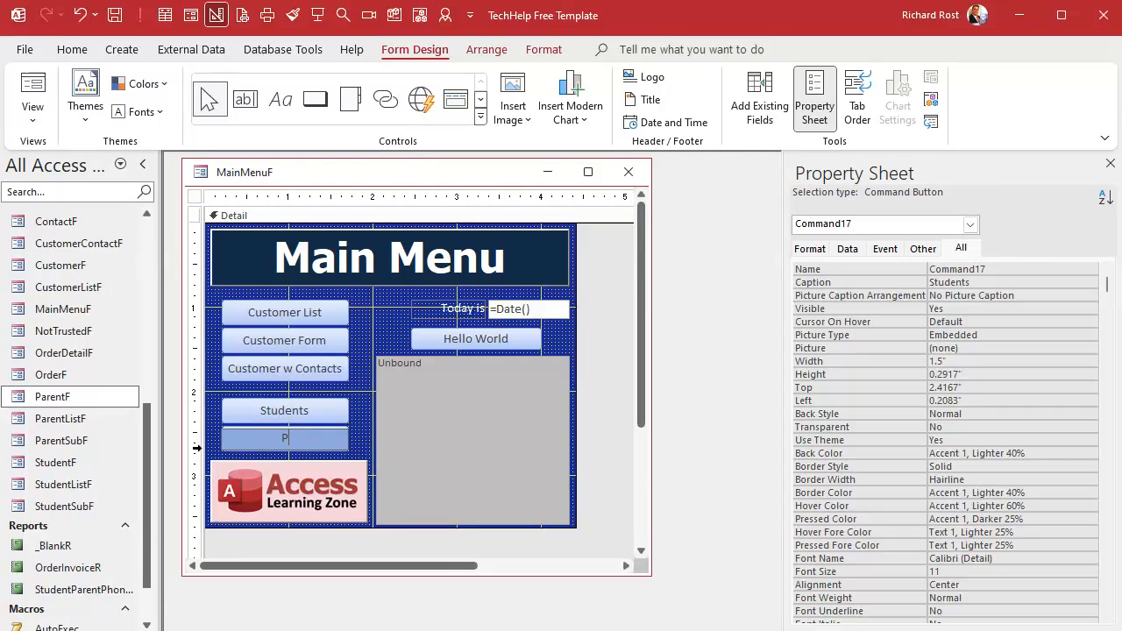
type("Parents")
key("Return")
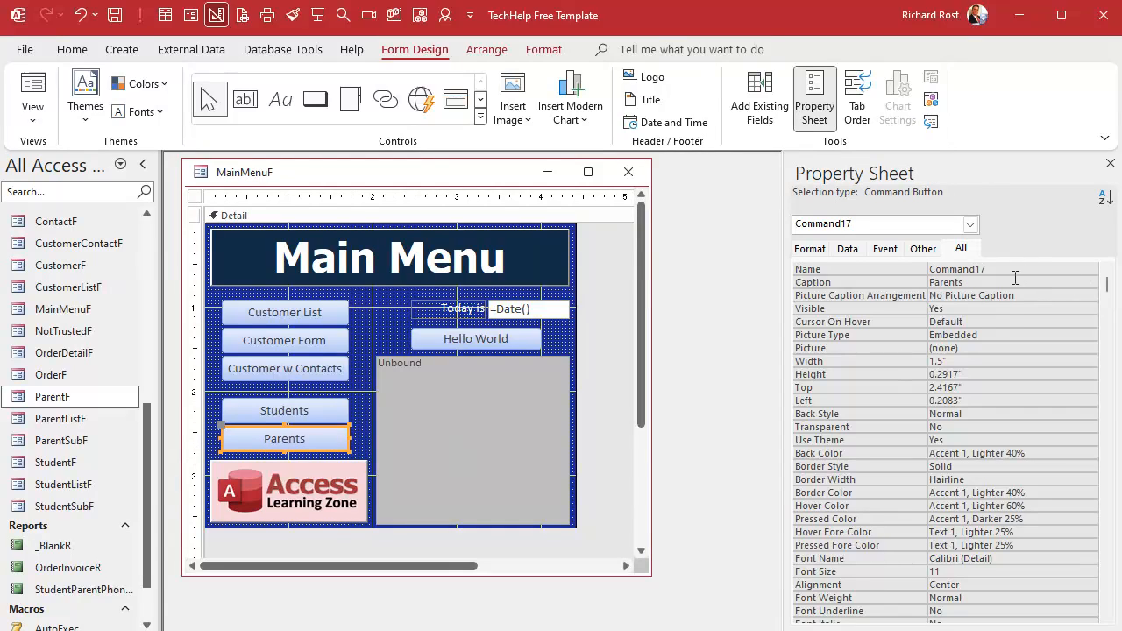
- Name the Parents button ParentBtn
left_click(880, 268)
type("ParentBtn")
key("Return")
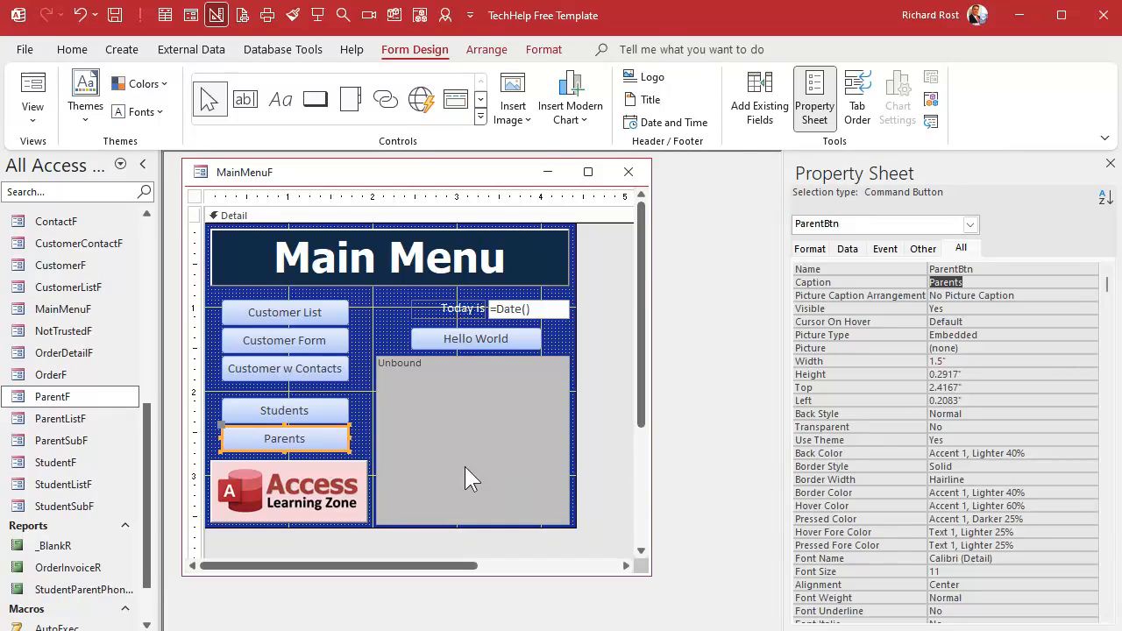
- Write the ParentBtn click event code to open ParentListF and return to the form design
right_click(335, 441)
left_click(381, 0)
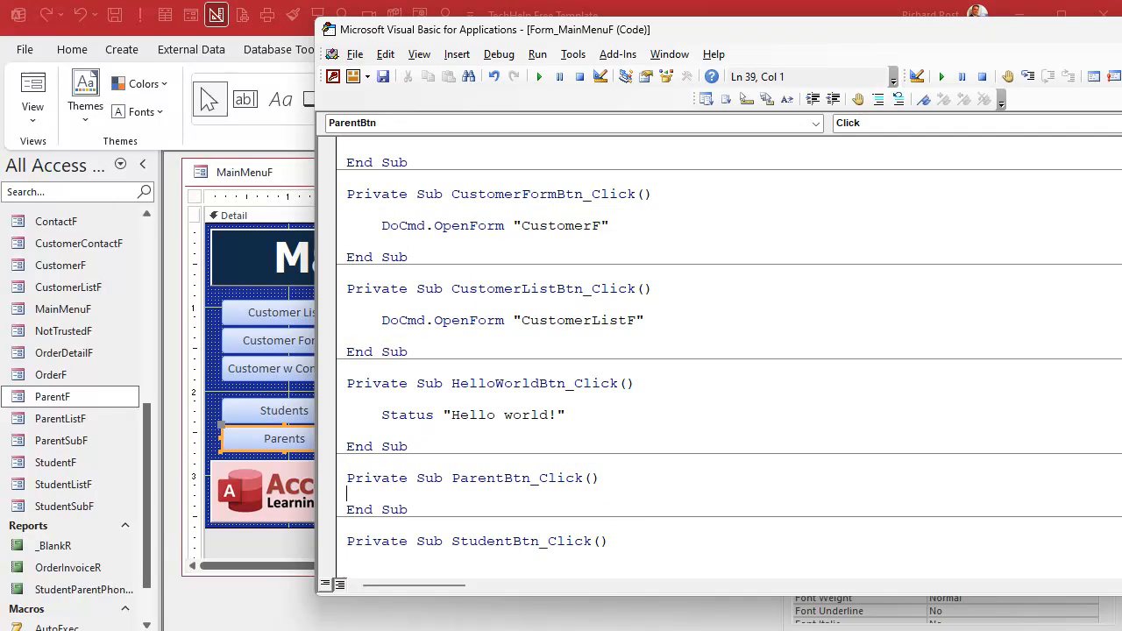
key("Return")
key("Tab")
type("docmd.OpenForm \"a")
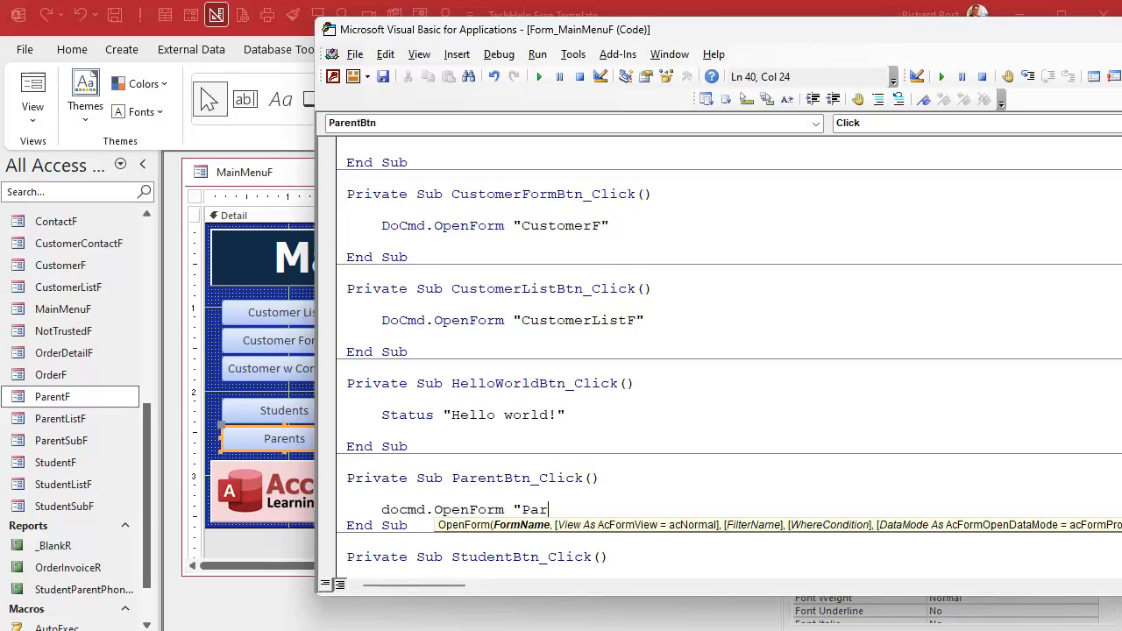
type("arentListF\"")
key("Return")
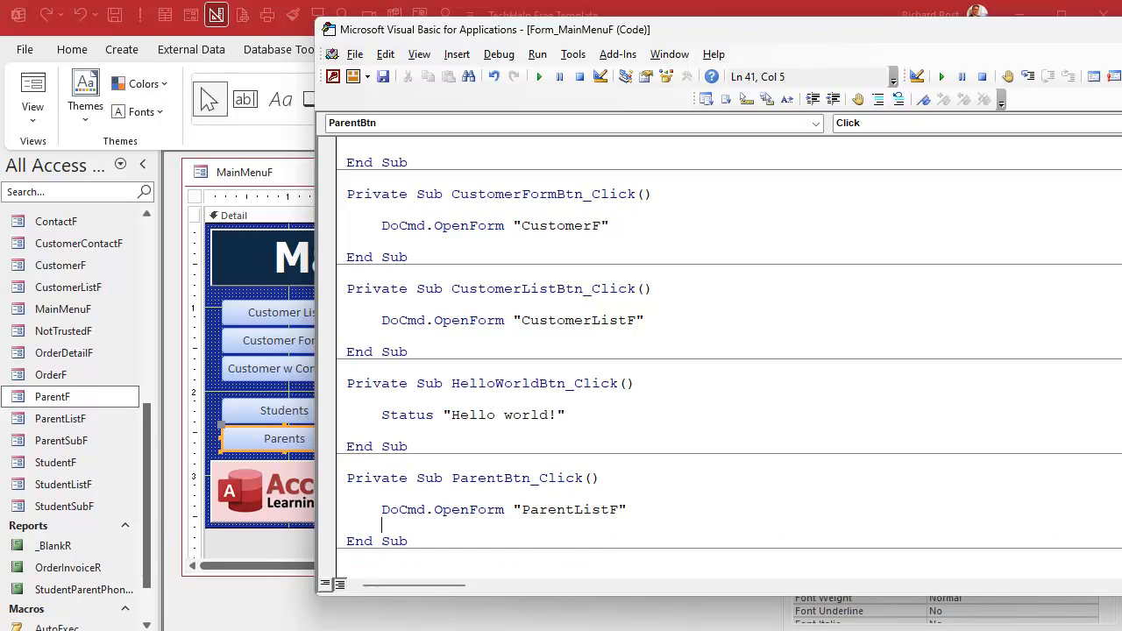
key("alt+F11")
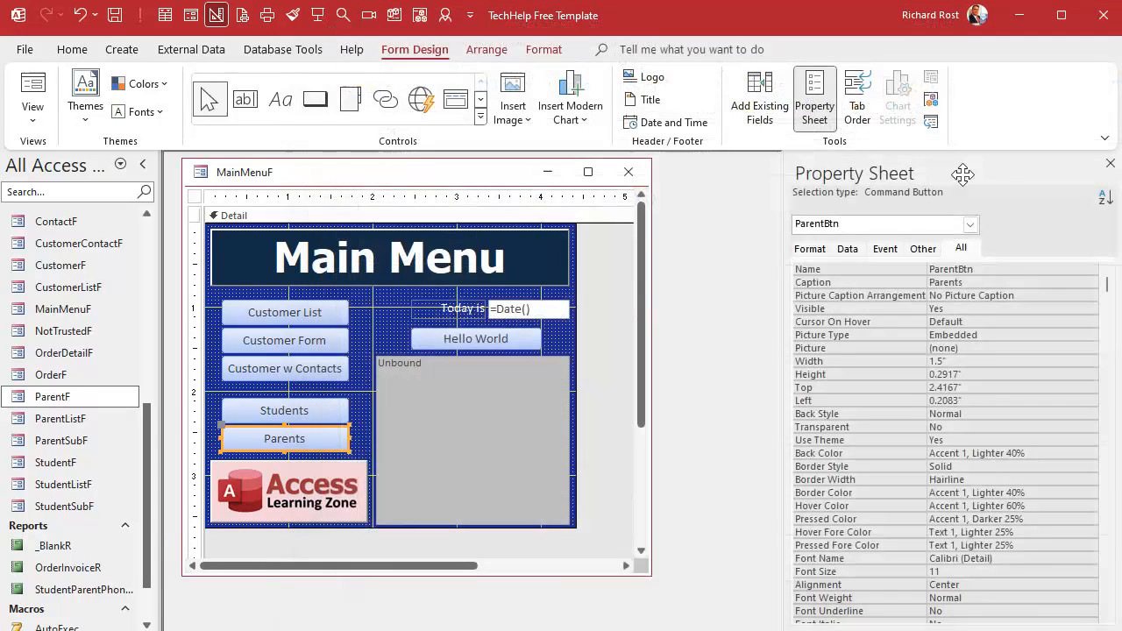
- Close the menu design, open the main menu, and test the Students and Parents buttons
left_click(647, 168)
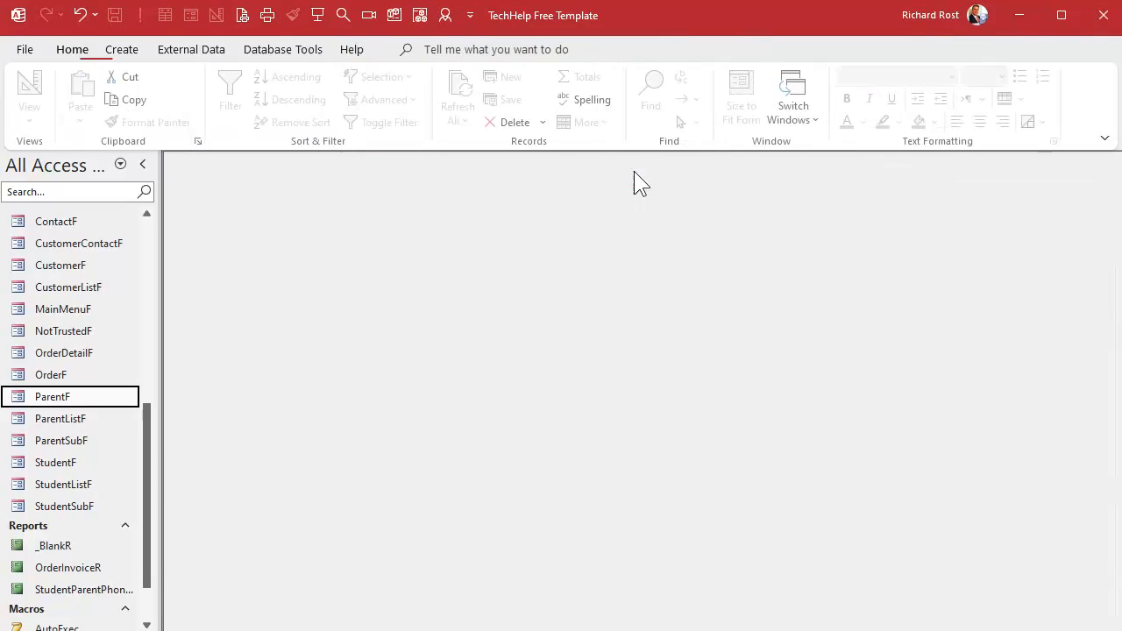
left_click(319, 15)
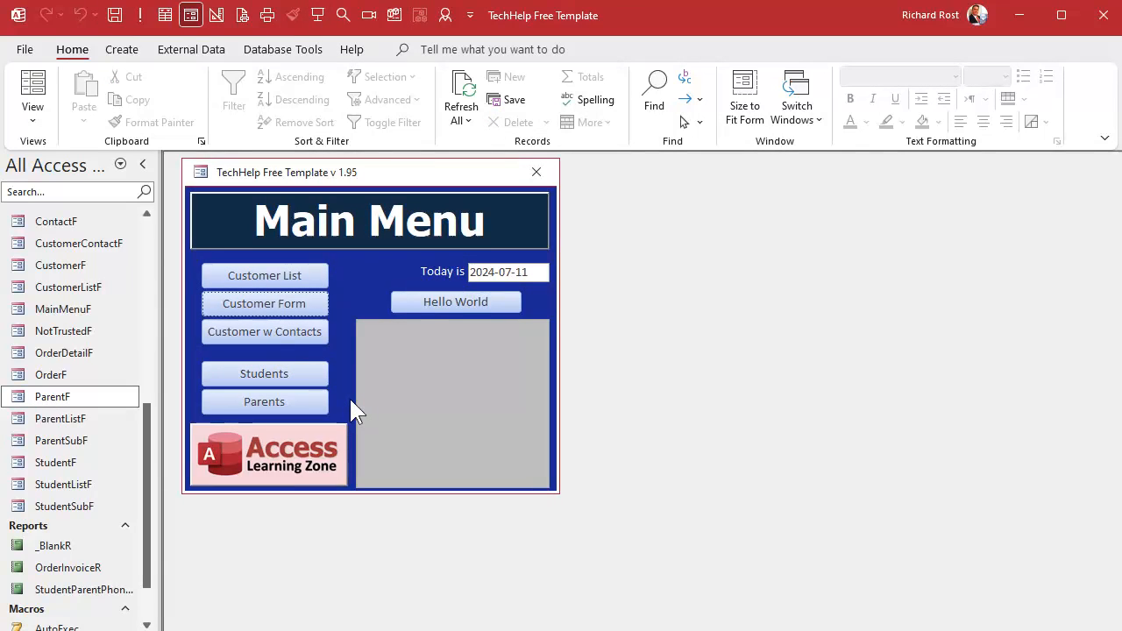
left_click(284, 383)
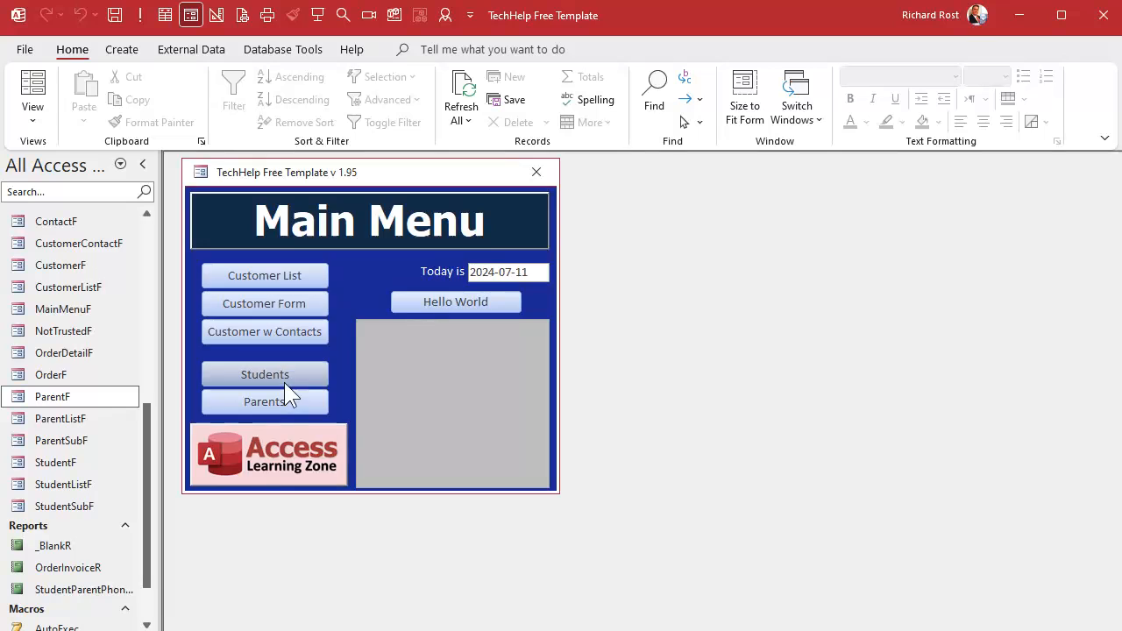
left_click(239, 398)
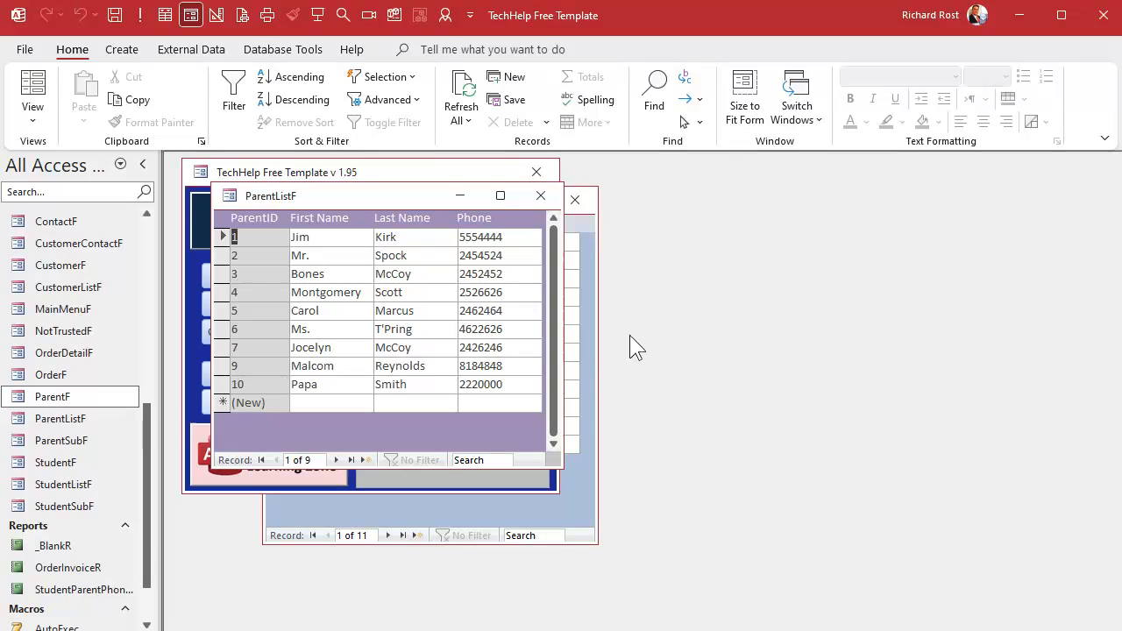
- In ParentListF's Design View, give the ParentID field a light blue background fill
right_click(334, 197)
left_click(386, 337)
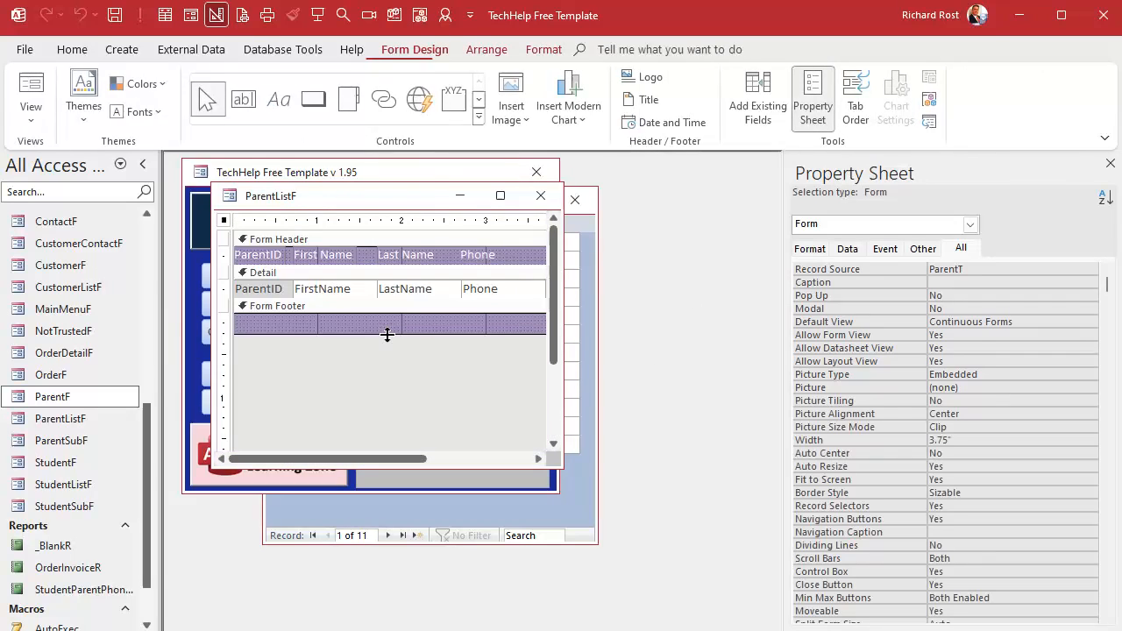
left_click(263, 289)
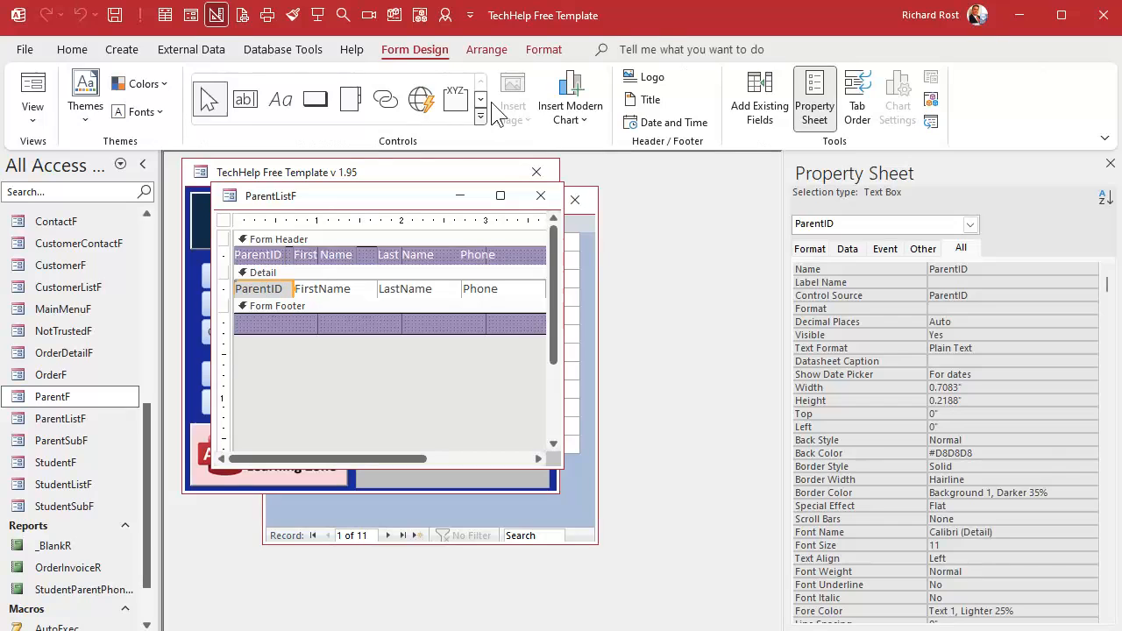
left_click(542, 50)
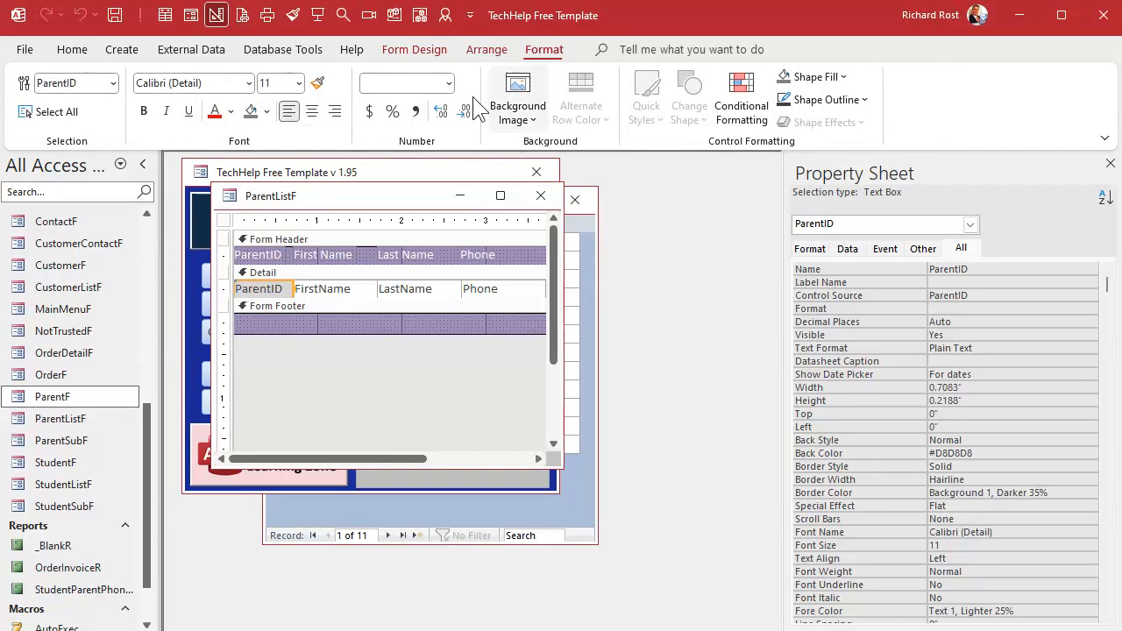
left_click(267, 111)
left_click(368, 333)
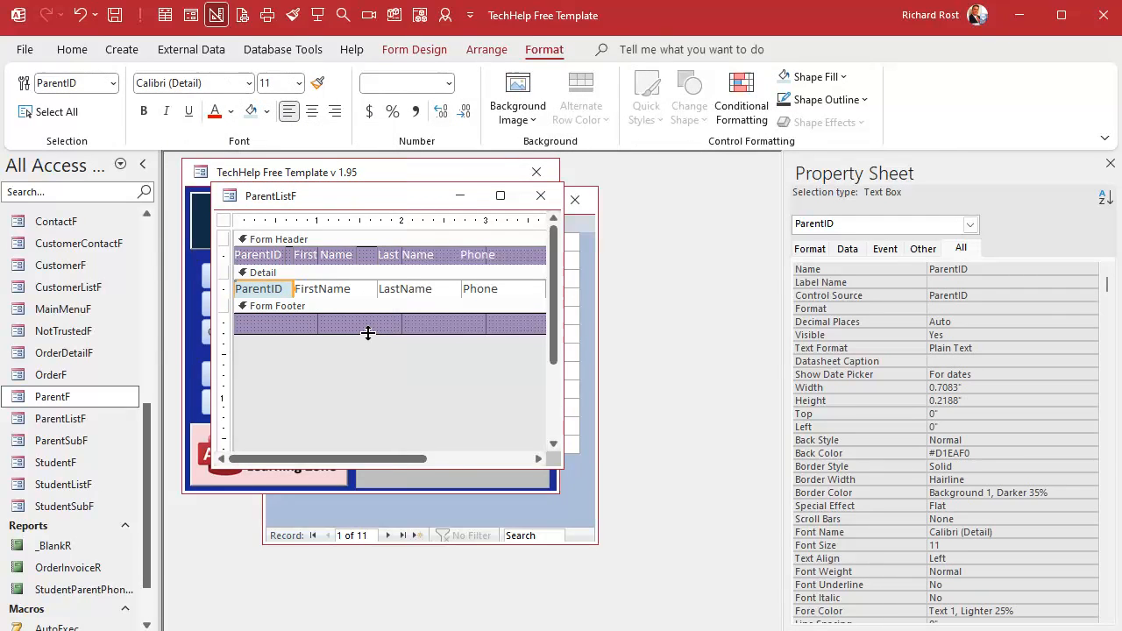
- Add a ParentID double-click event opening ParentF where ParentID equals the clicked record, then close the code editor and form
left_click(886, 249)
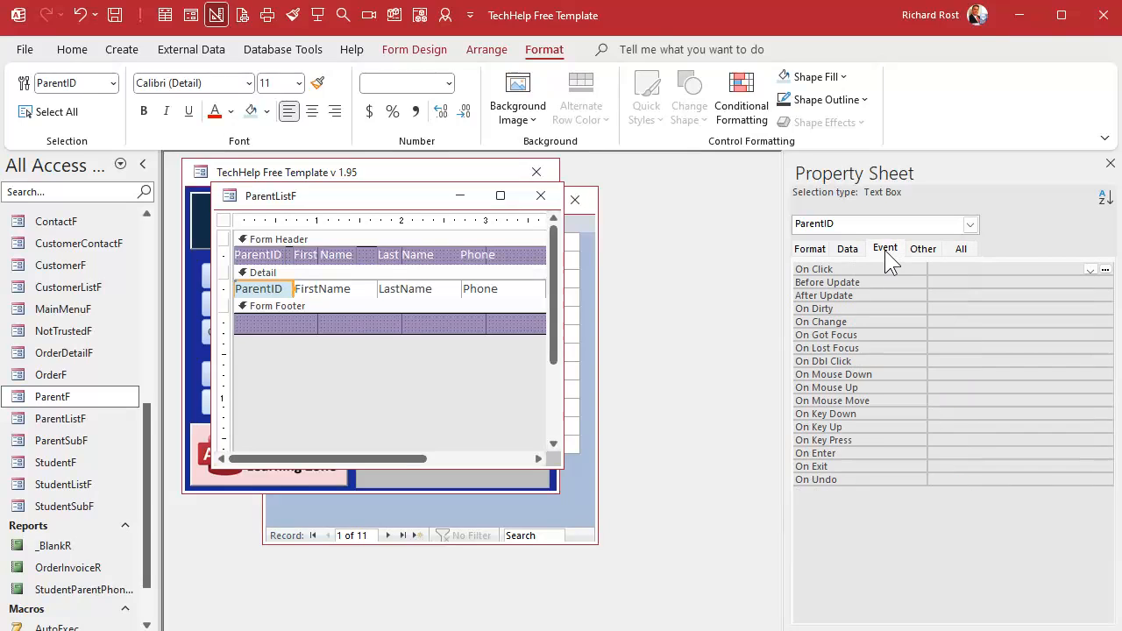
left_click(871, 361)
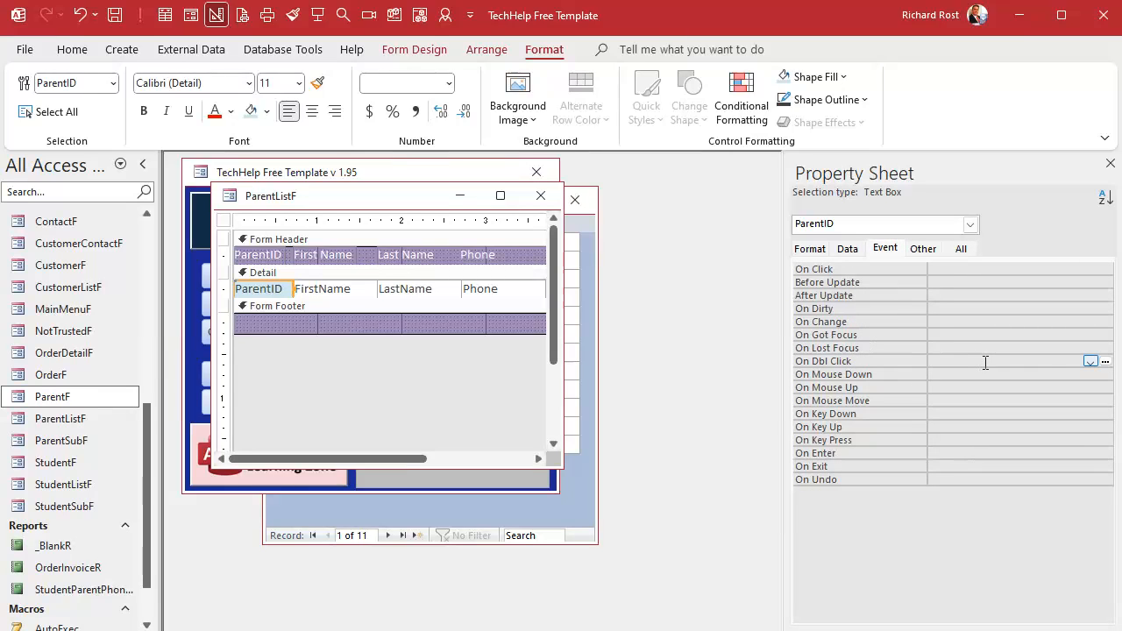
left_click(1105, 362)
key("Return")
key("Tab")
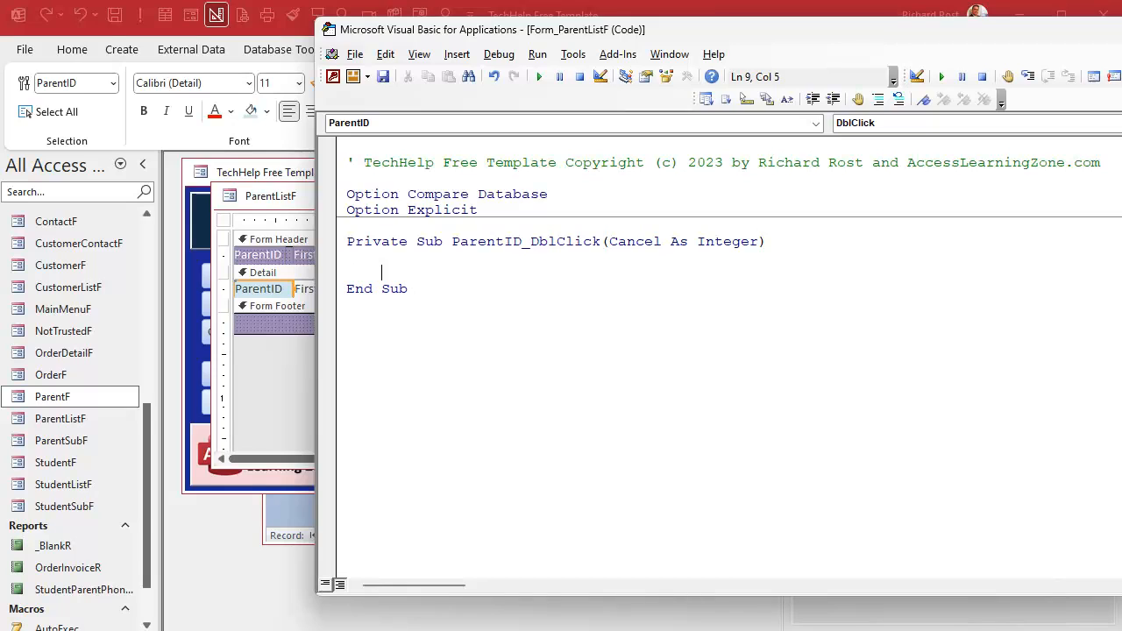
type("docmd.openform \"")
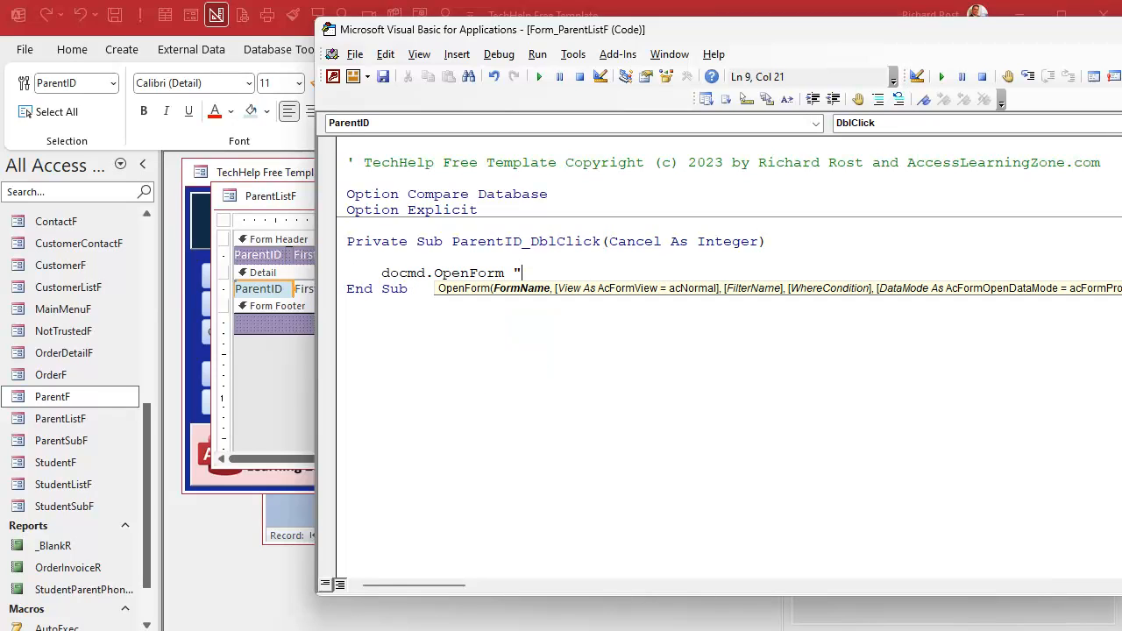
type("ParentF\",,,\"ParentID=")
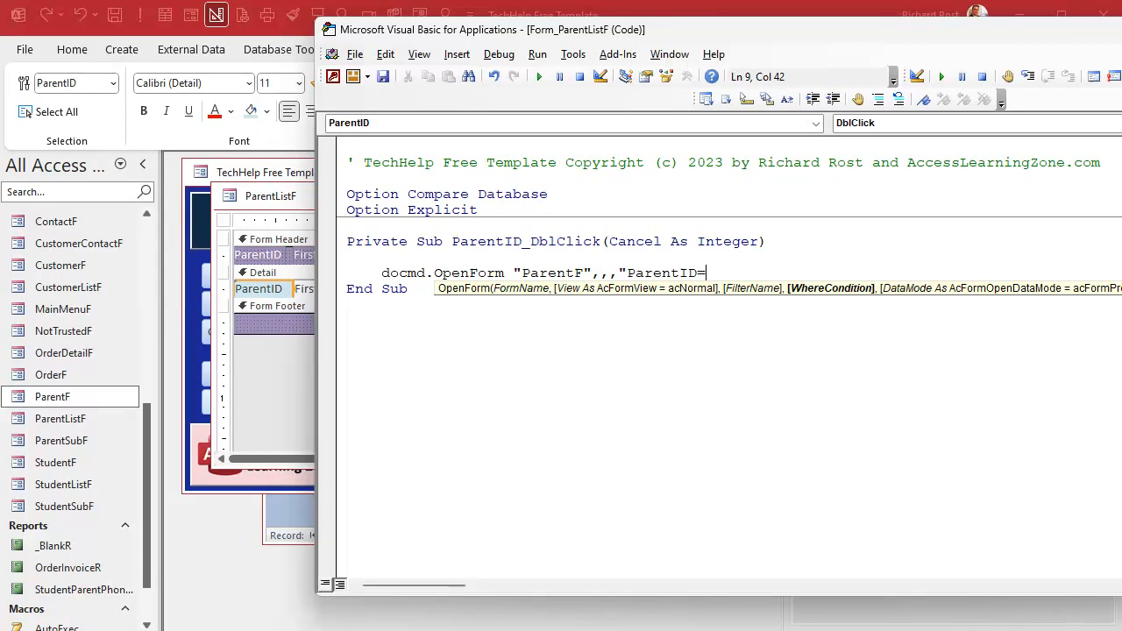
type("\" & Pare")
type("ntID")
key("Return")
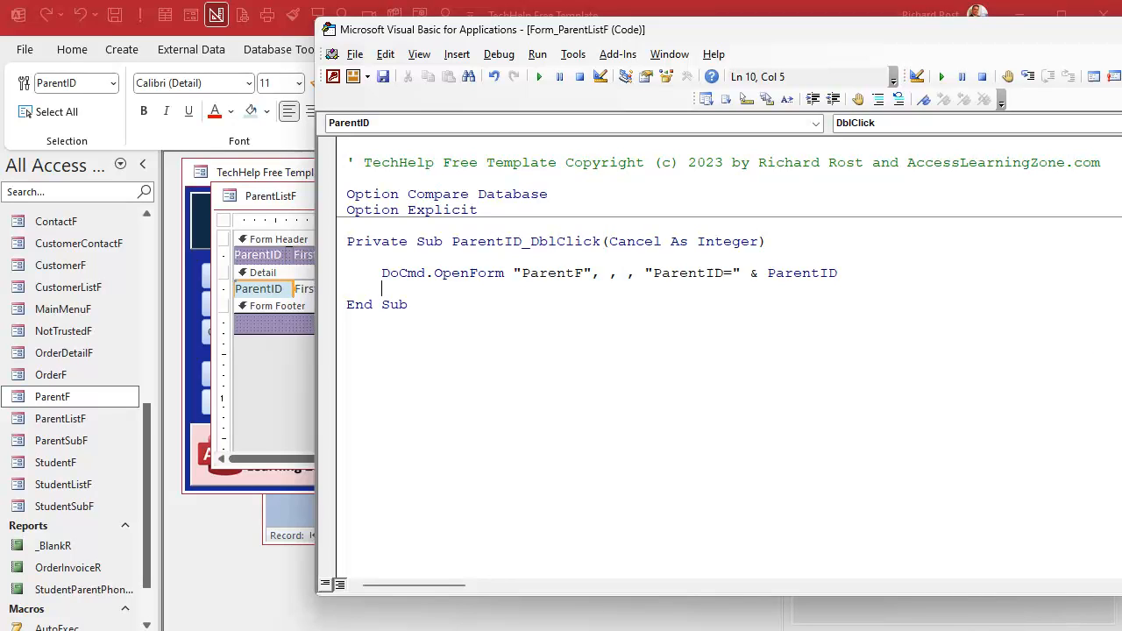
key("alt+q")
left_click(555, 199)
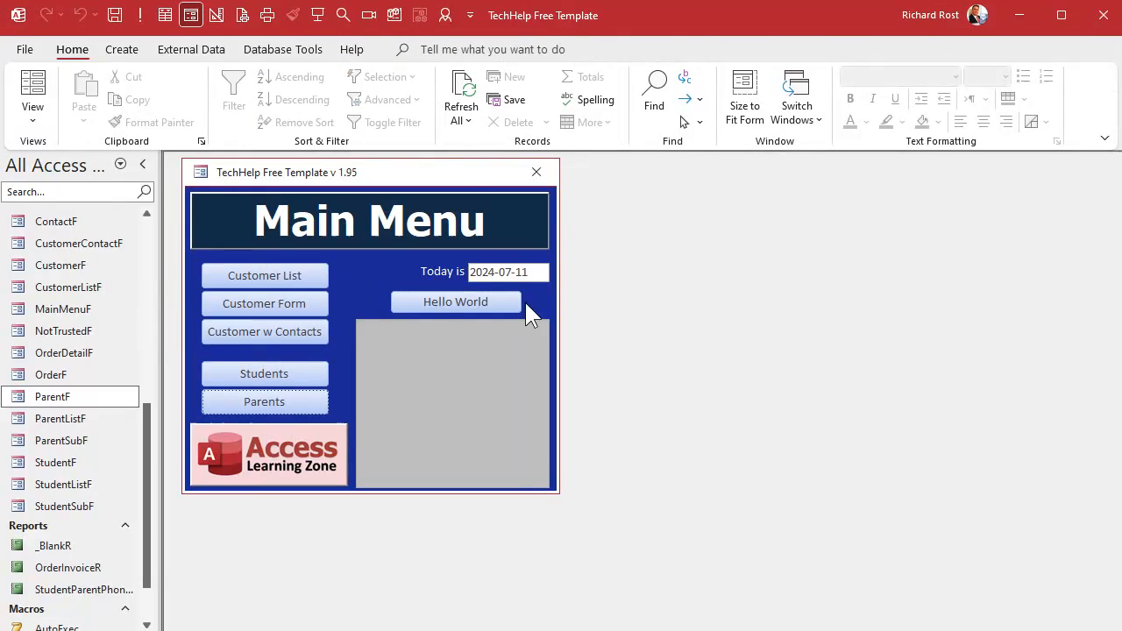
- Test the Parents list by double-clicking parent 3 to open its ParentF record, then close both forms
left_click(271, 400)
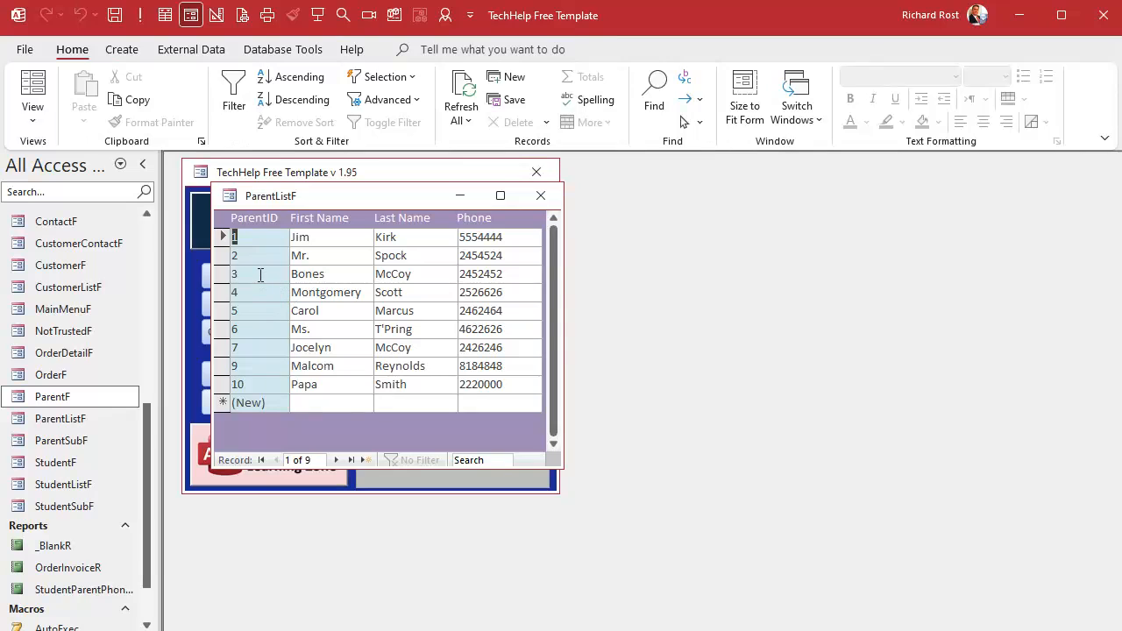
double_click(260, 275)
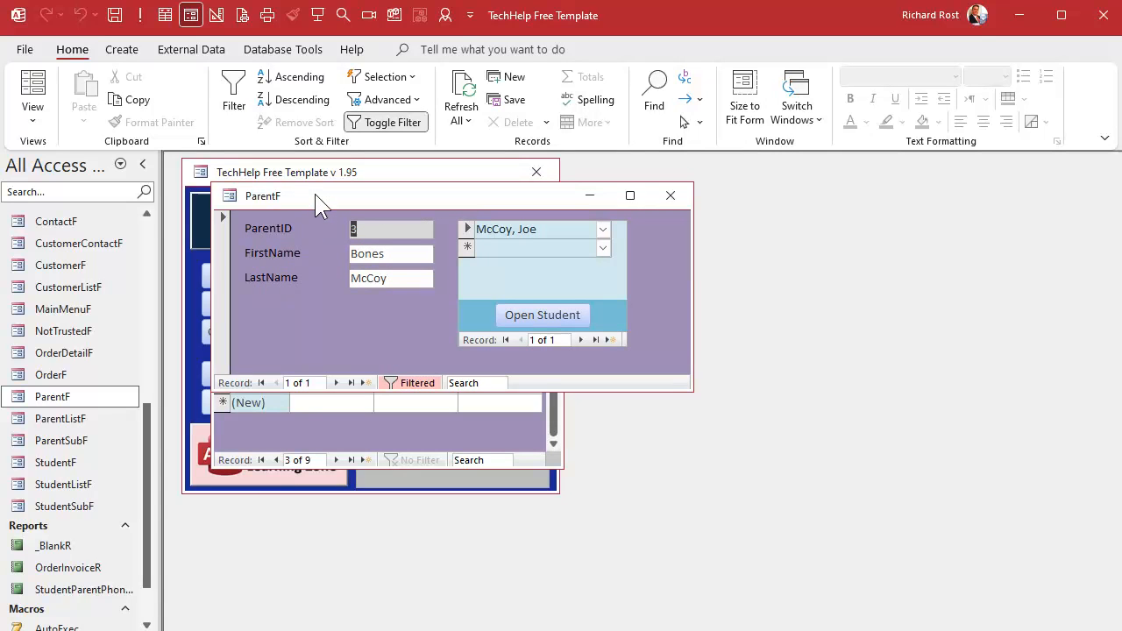
left_click_drag(316, 197, 389, 224)
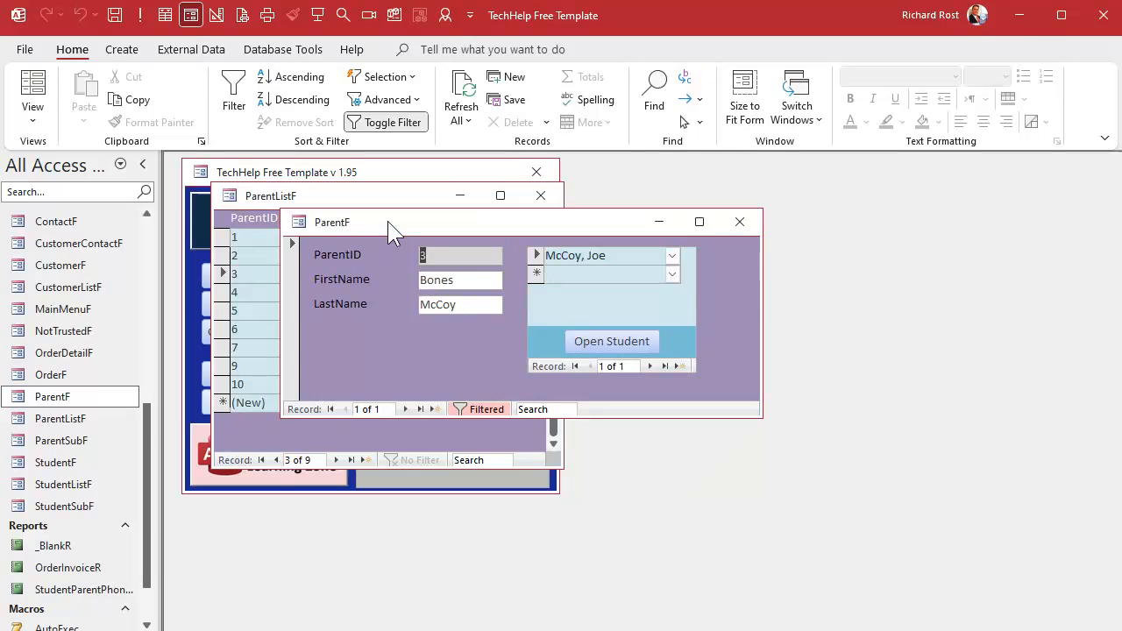
left_click(736, 221)
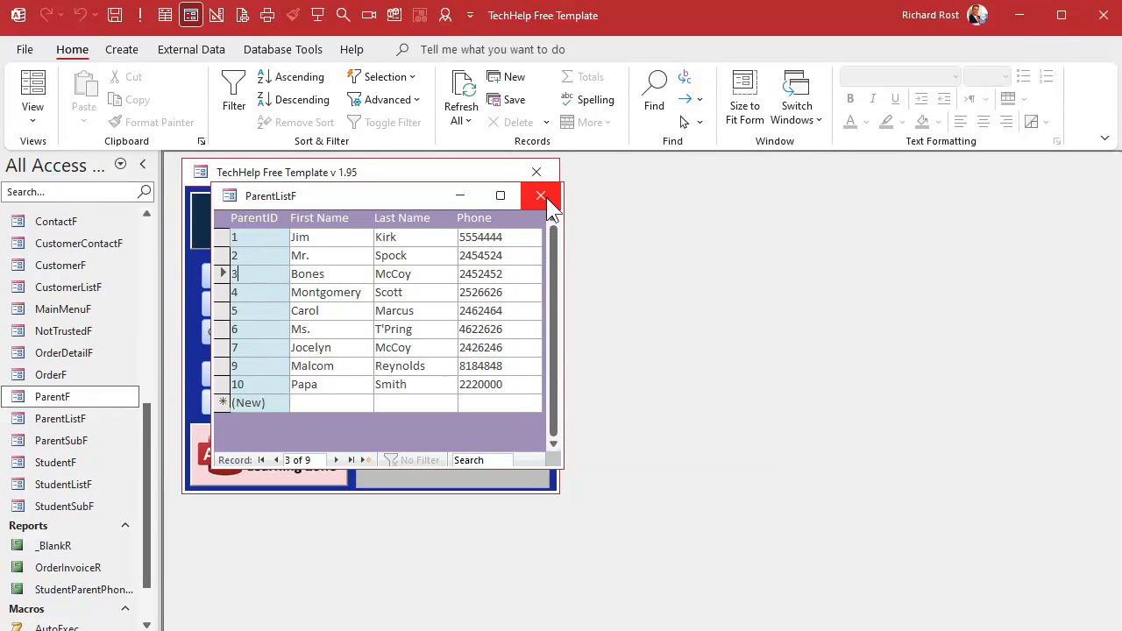
left_click(545, 198)
- Open StudentListF in Design View and give the StudentID field a light blue background fill
left_click(255, 373)
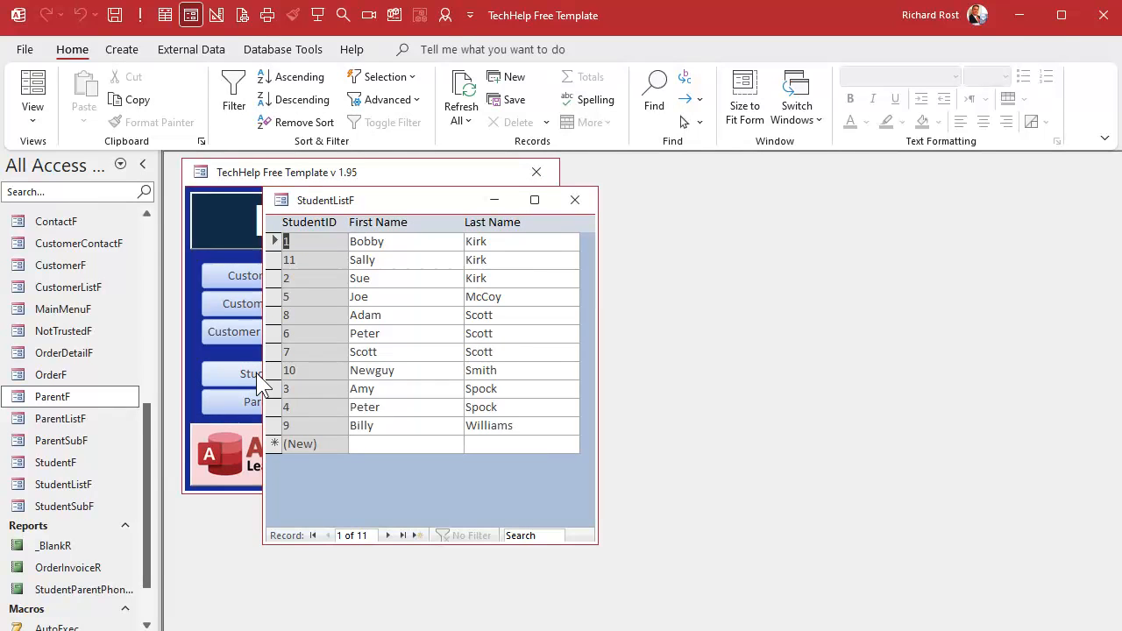
left_click_drag(386, 202, 342, 193)
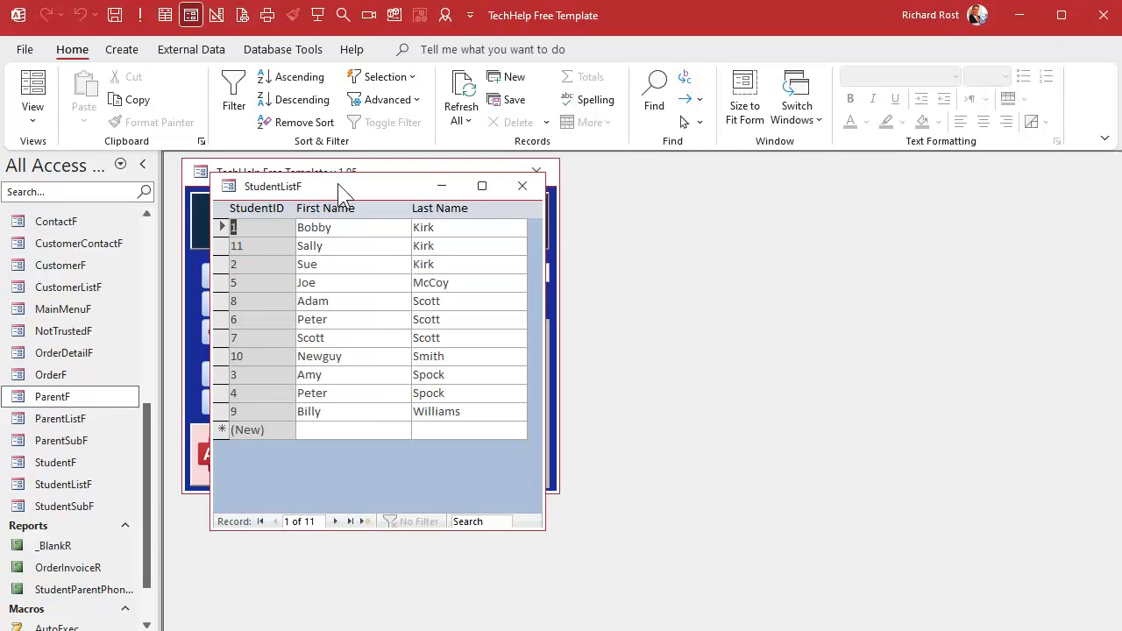
right_click(342, 193)
left_click(368, 321)
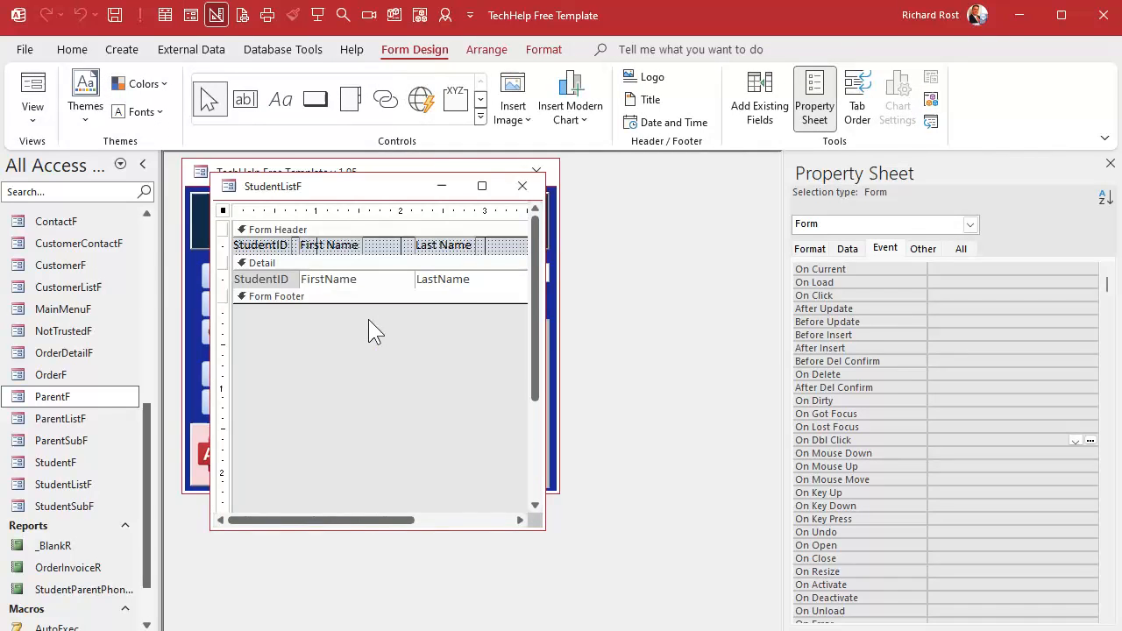
left_click(288, 280)
left_click(533, 46)
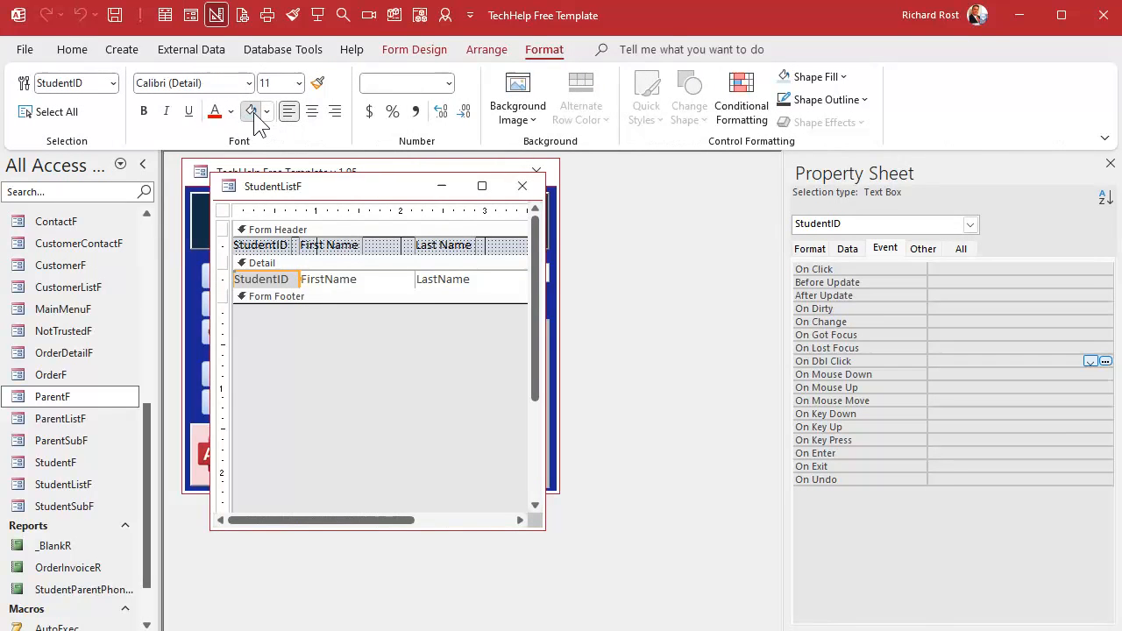
left_click(252, 111)
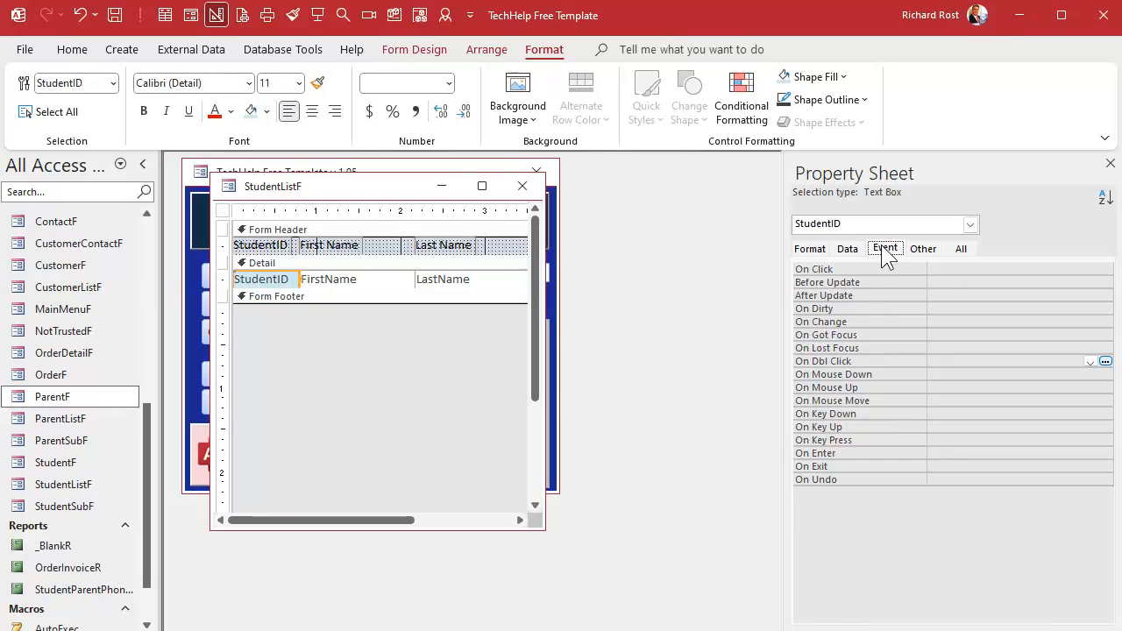
- Add a StudentID double-click event running DoCmd.OpenForm "StudentF", , , "StudentID=" & StudentID, compile it, and return to Access
left_click(1104, 361)
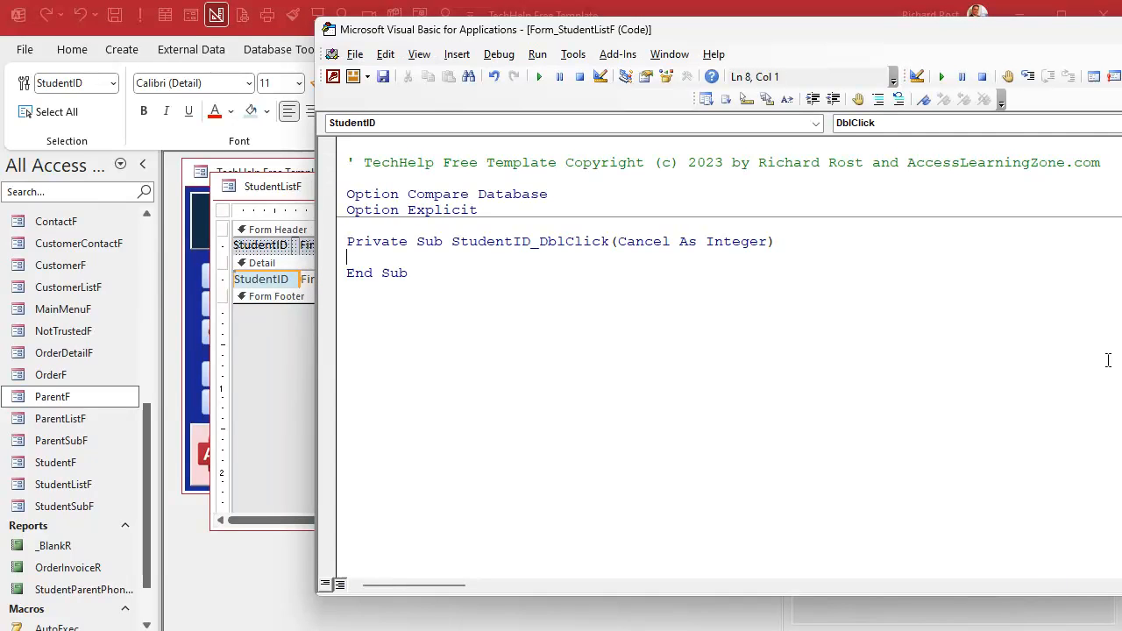
key("Return")
key("Tab")
type("docmd.oip")
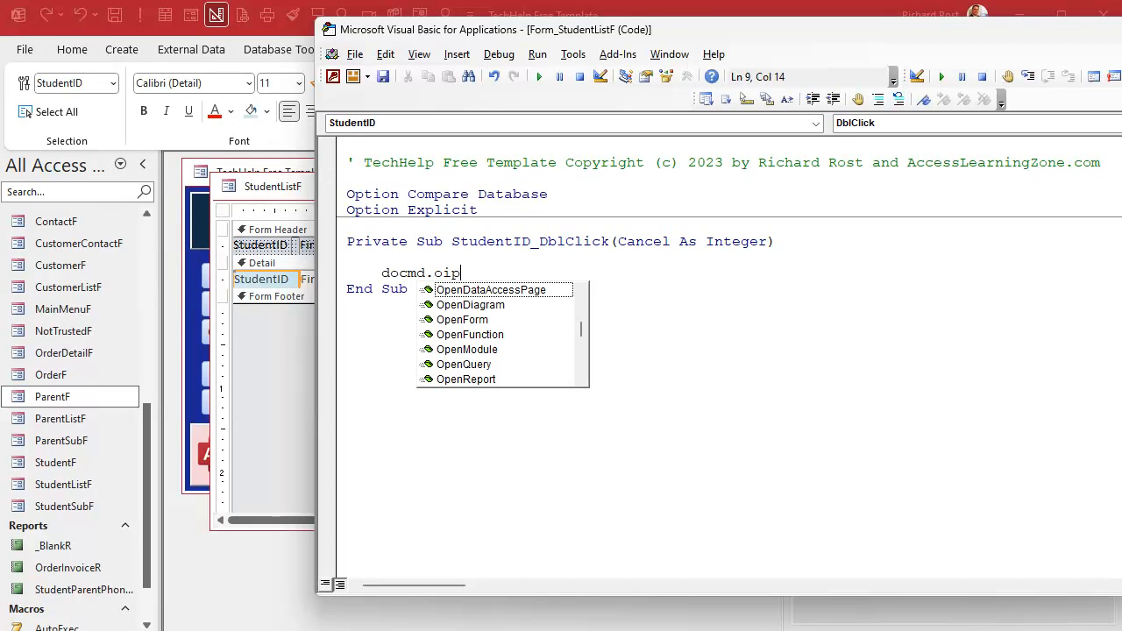
type("e")
key("BackSpace")
key("BackSpace")
key("BackSpace")
type("penfm")
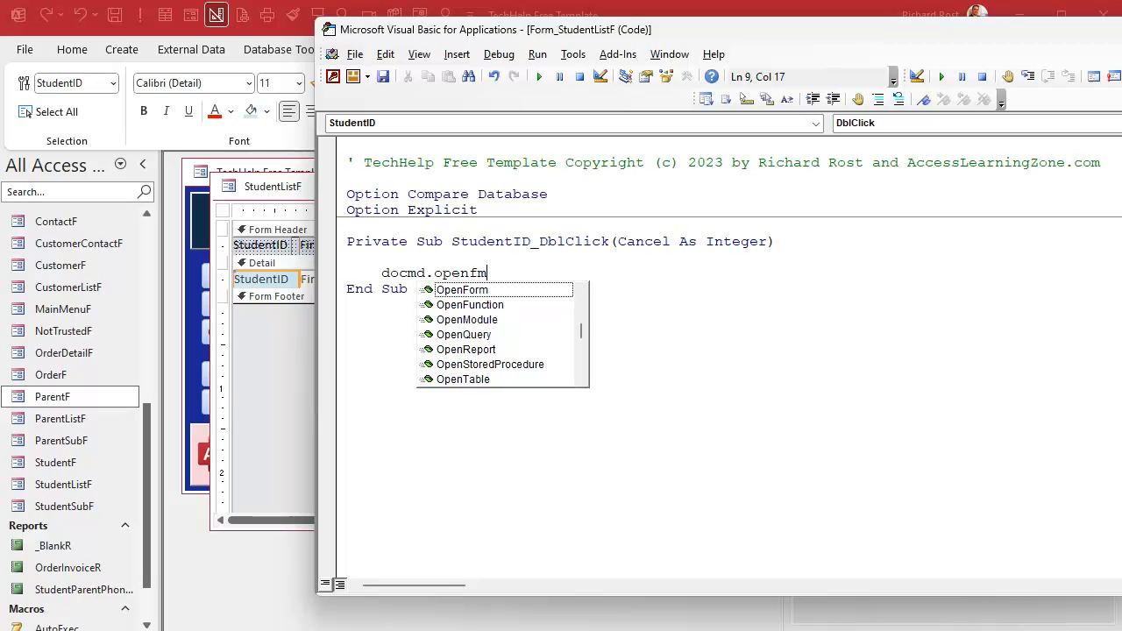
key("BackSpace")
type("orm \"Studen")
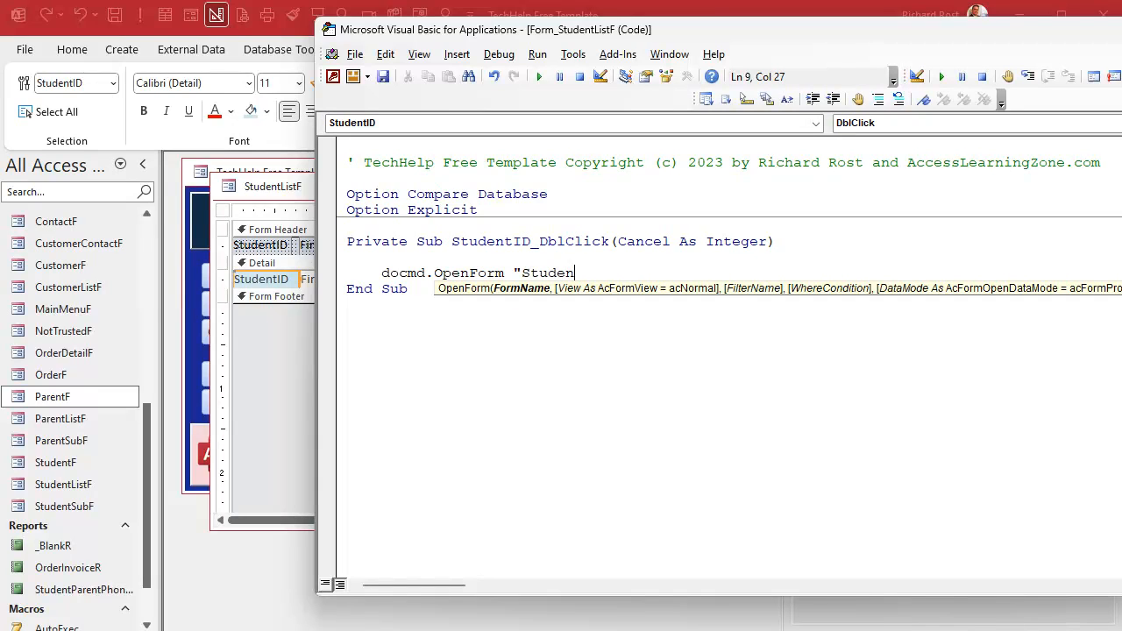
type("tF\",,,\"S")
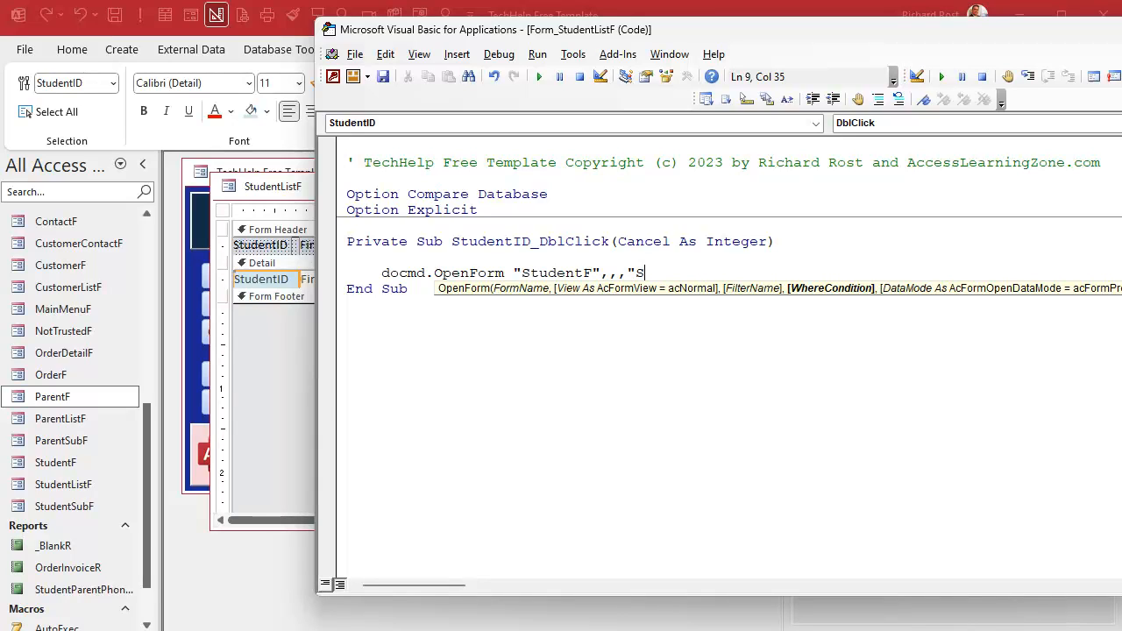
type("tudentF\",,,\"StudentID=\" & StudentID")
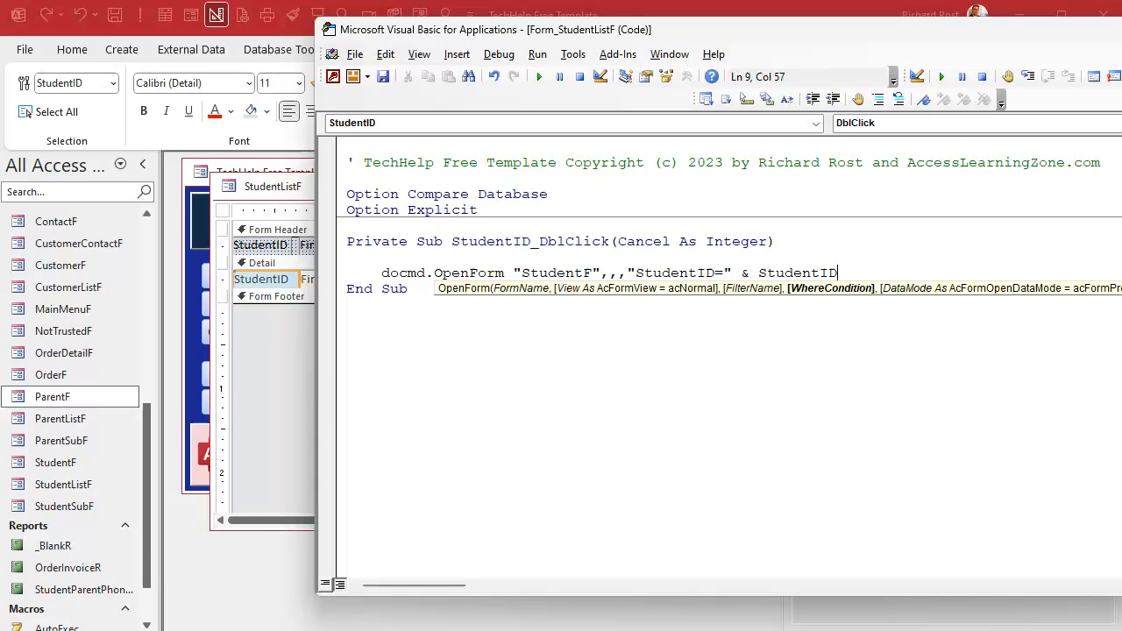
key("Return")
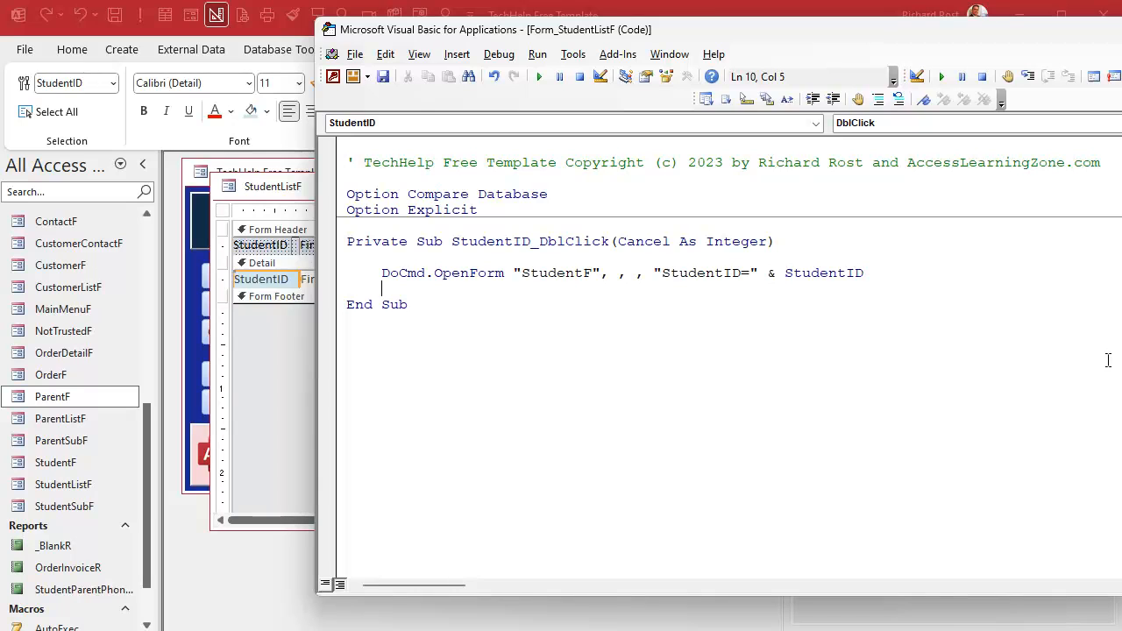
left_click(499, 54)
left_click(571, 71)
key("alt+F11")
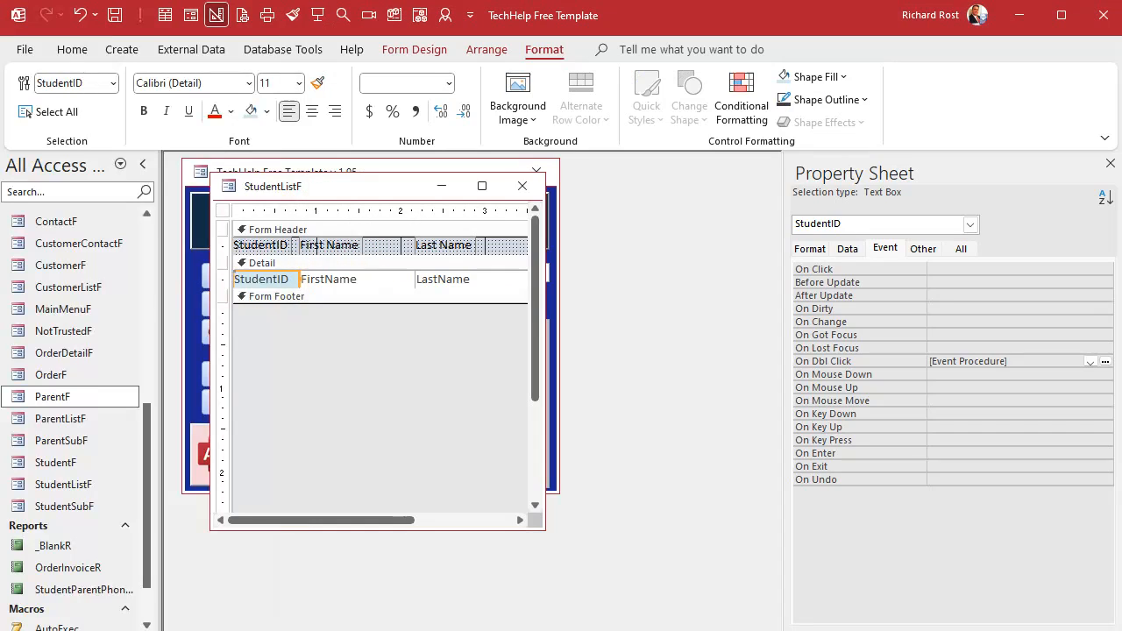
- Close the design, open the Students list, and test double-clicking a student and its parents to open detail forms, then close them
left_click(526, 187)
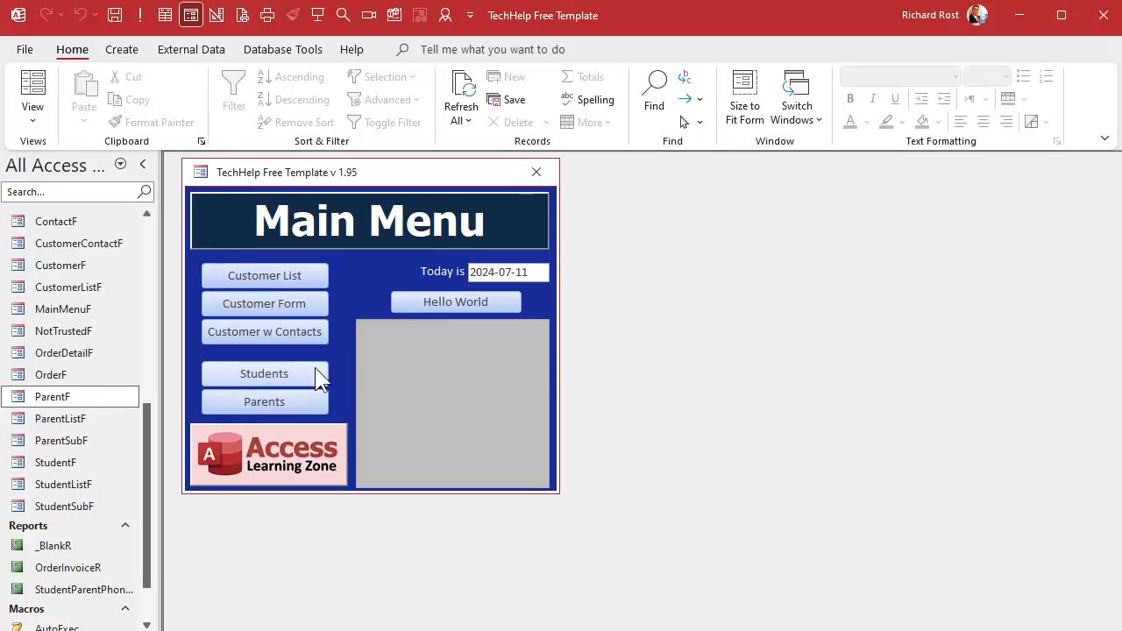
left_click(259, 366)
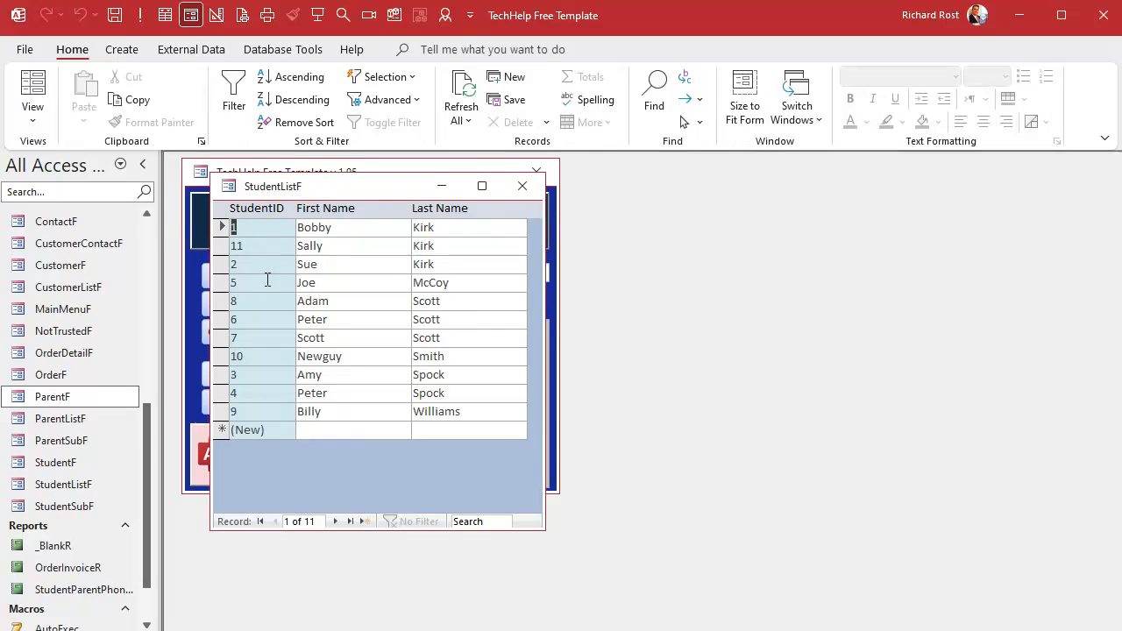
double_click(267, 282)
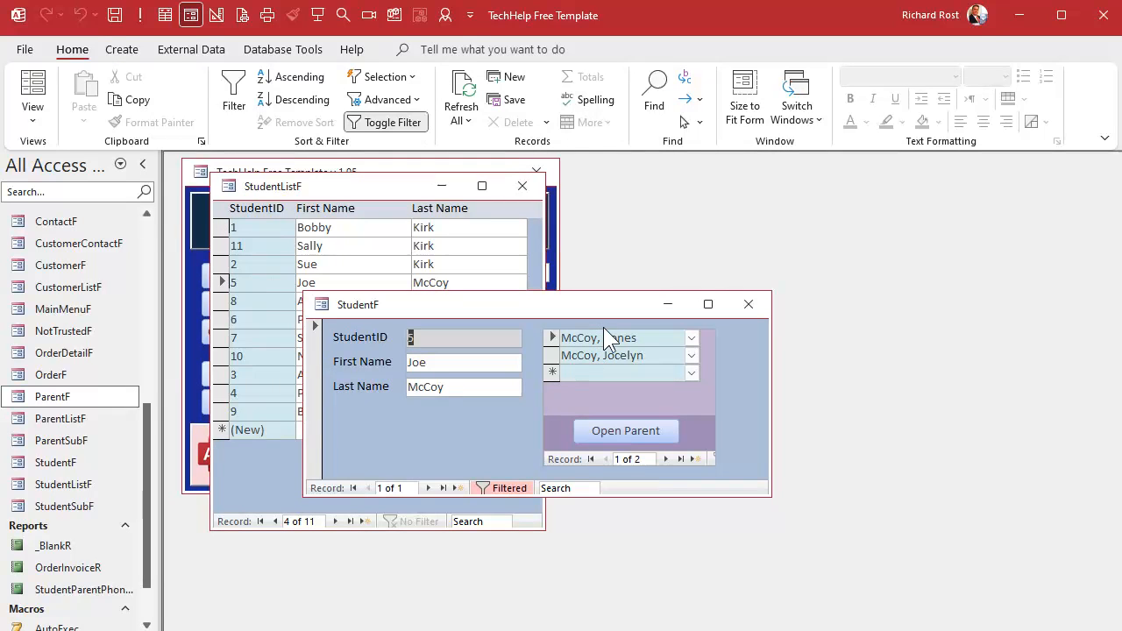
double_click(639, 336)
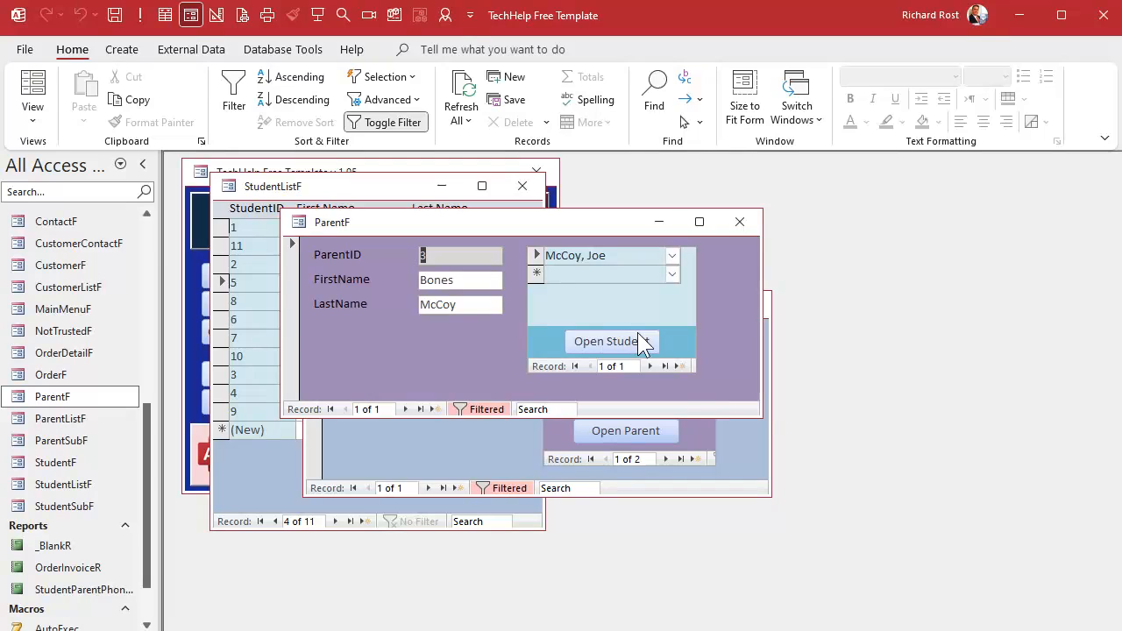
left_click(739, 221)
double_click(618, 355)
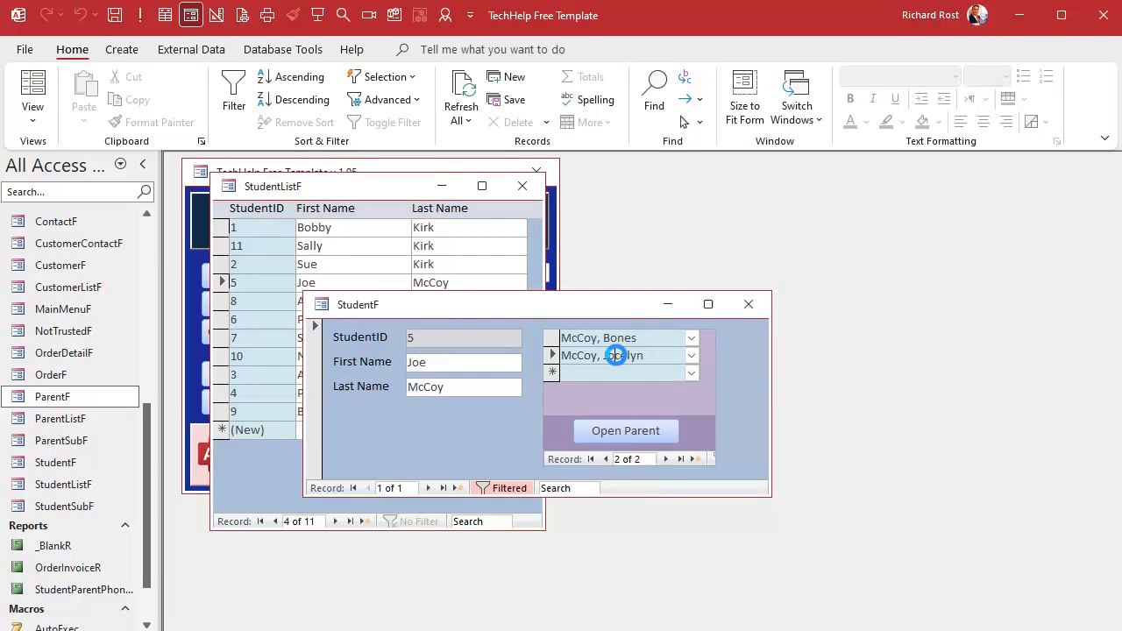
left_click(739, 222)
left_click(748, 304)
left_click(522, 186)
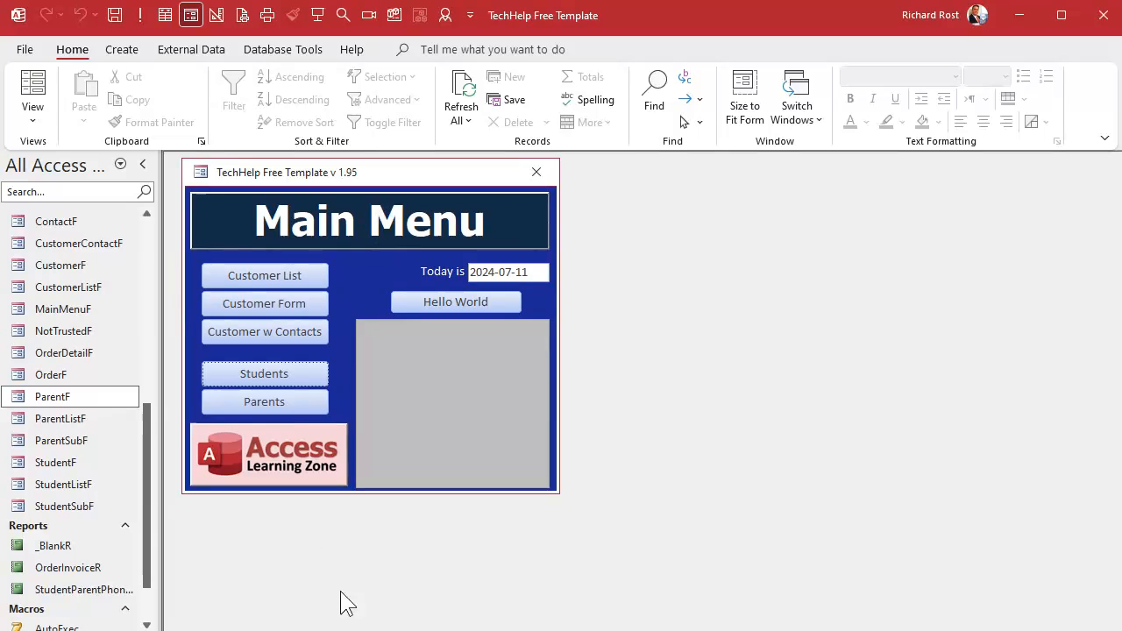
- From the main menu open the Students list, then student 6's record and its parent's record by double-clicking
left_click(271, 375)
double_click(272, 321)
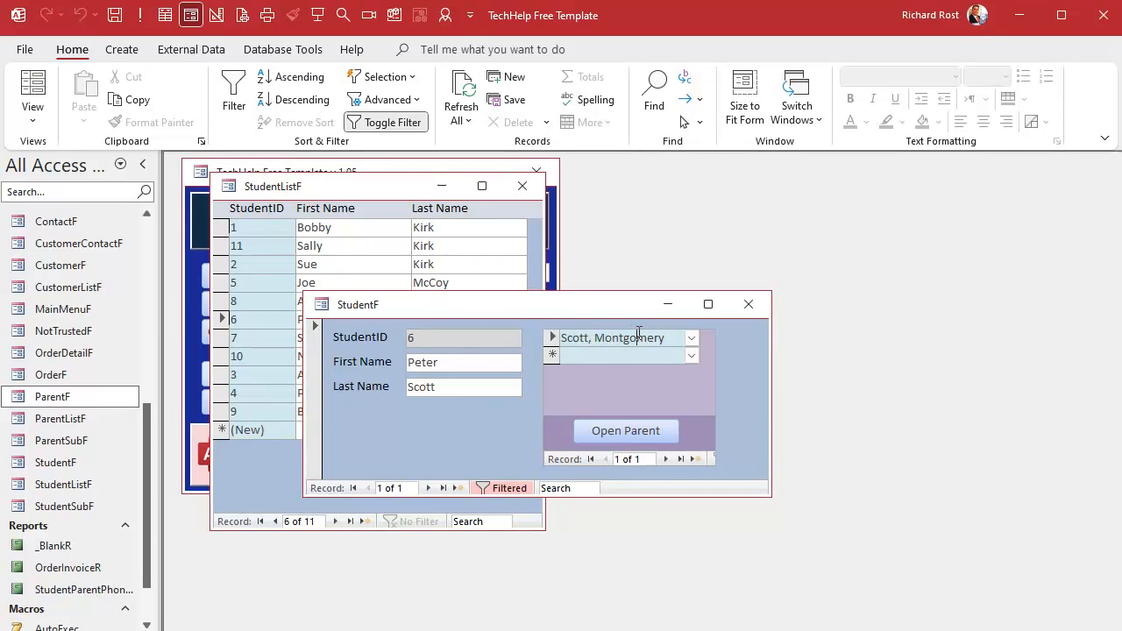
double_click(630, 338)
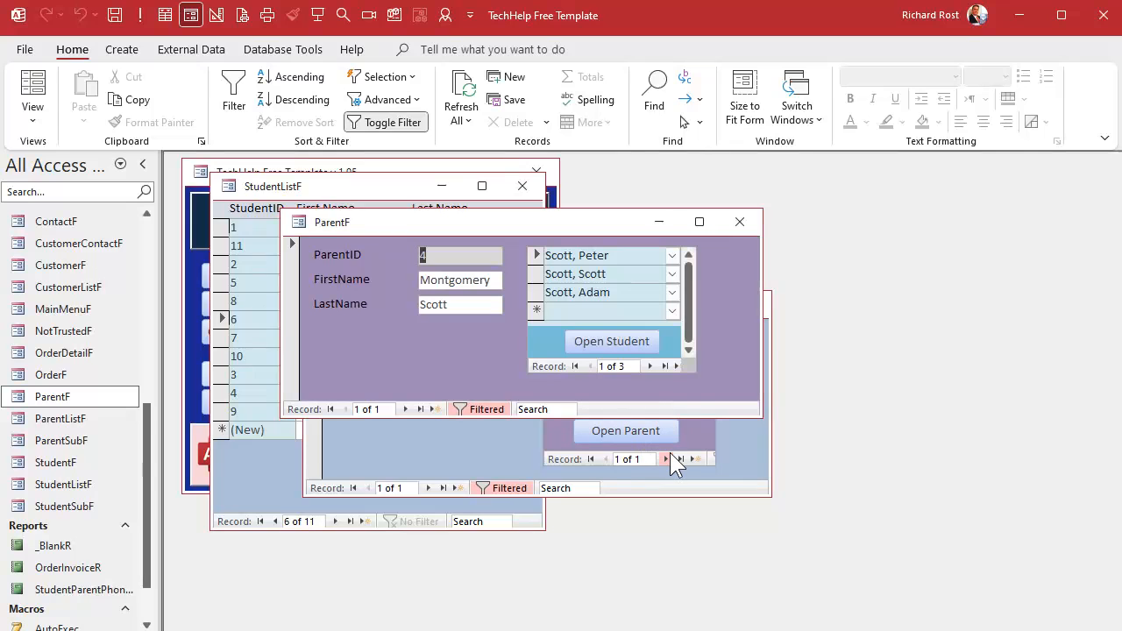
- Switch ParentF to Design View, add the Phone field below LastName, save, and close the design
right_click(485, 231)
left_click(516, 366)
left_click(456, 366)
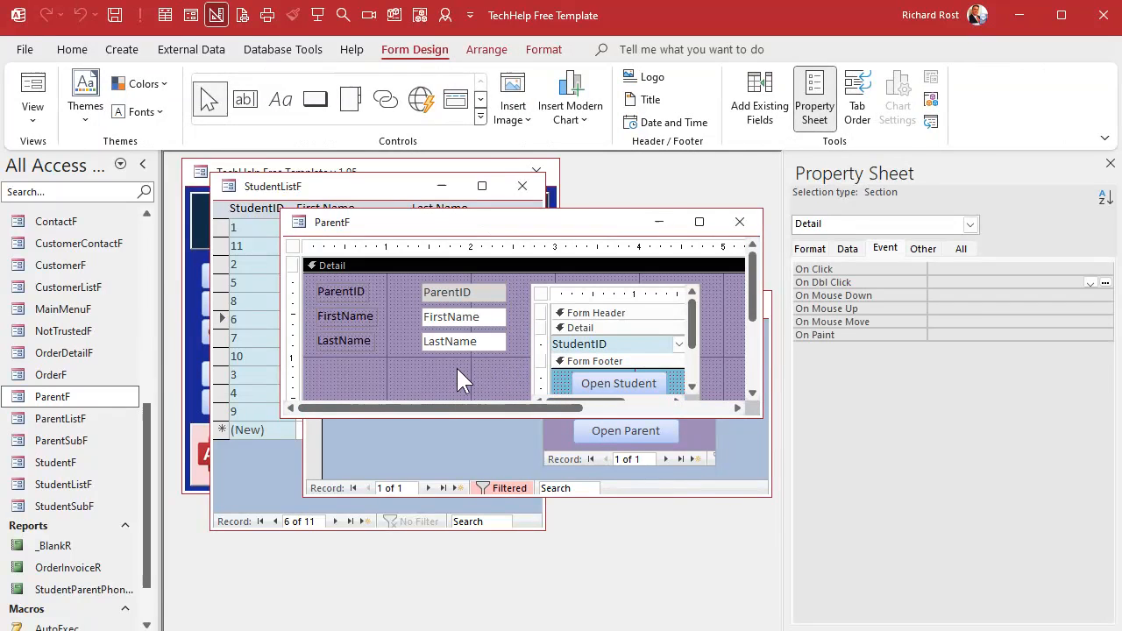
left_click(759, 112)
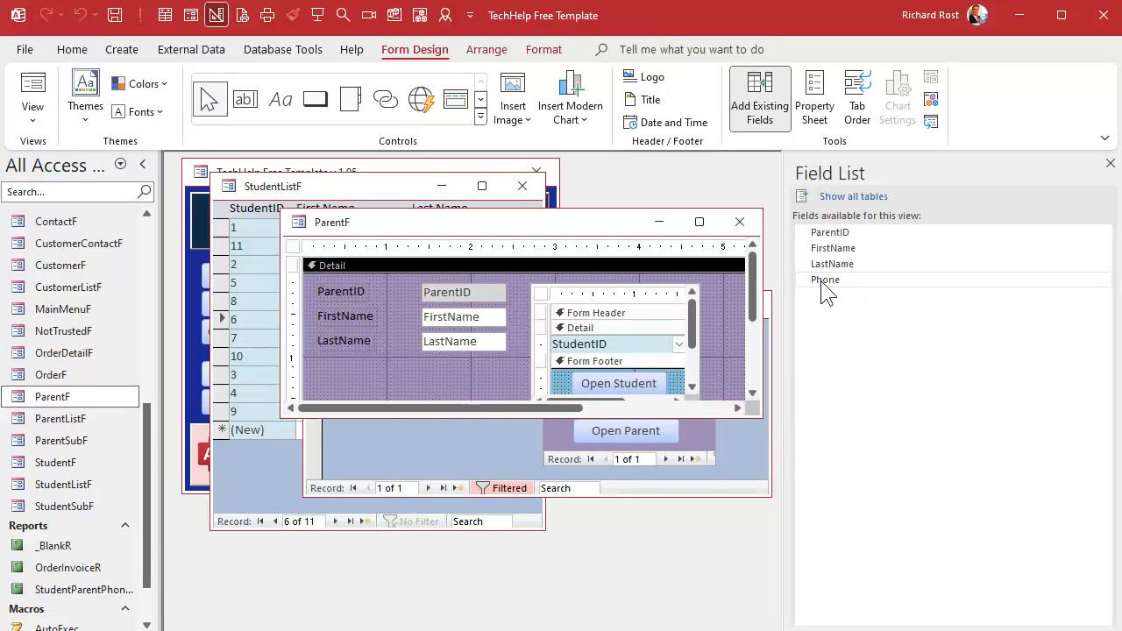
left_click_drag(824, 281, 426, 357)
left_click(435, 347)
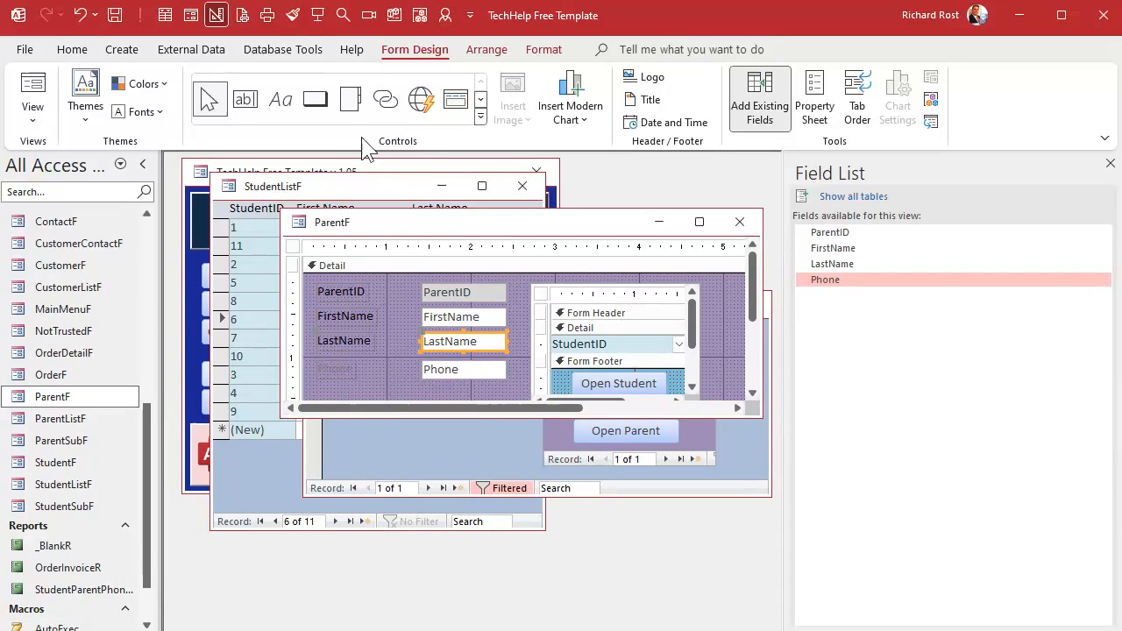
left_click(292, 15)
left_click(436, 375)
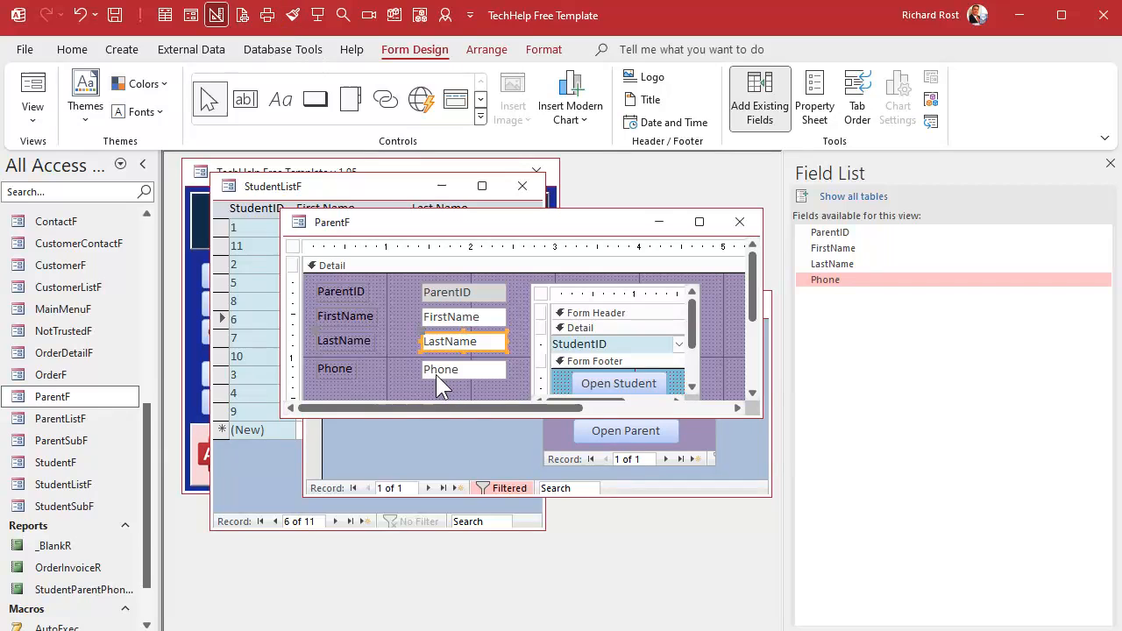
left_click(393, 363)
left_click(750, 223)
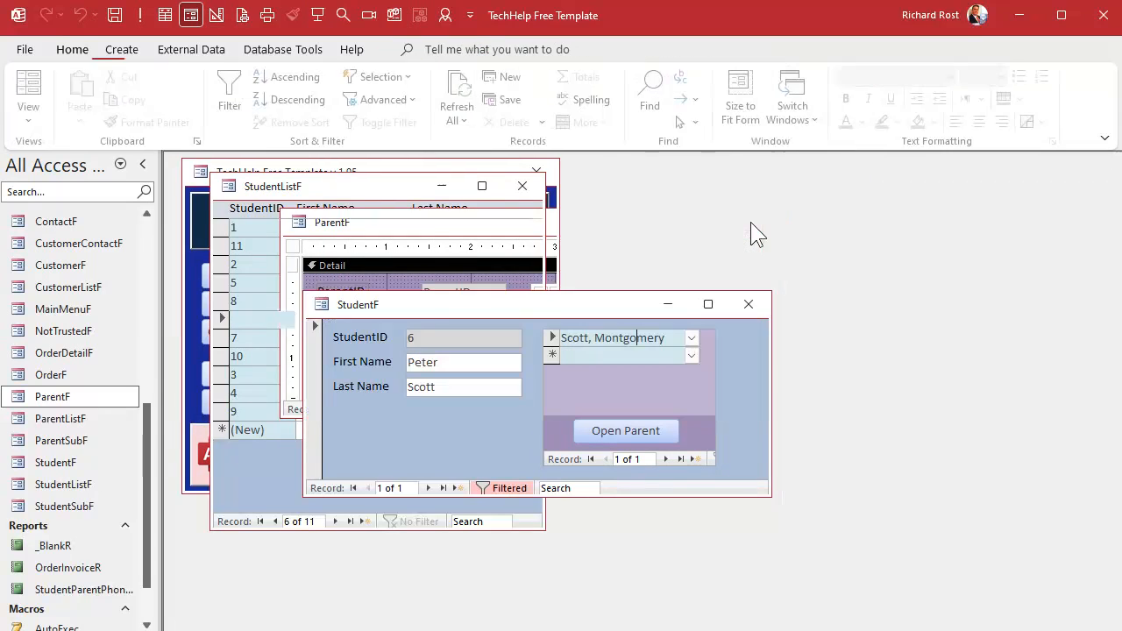
- Reopen the parent record from the student form to check the Phone field, then close all open forms
double_click(622, 337)
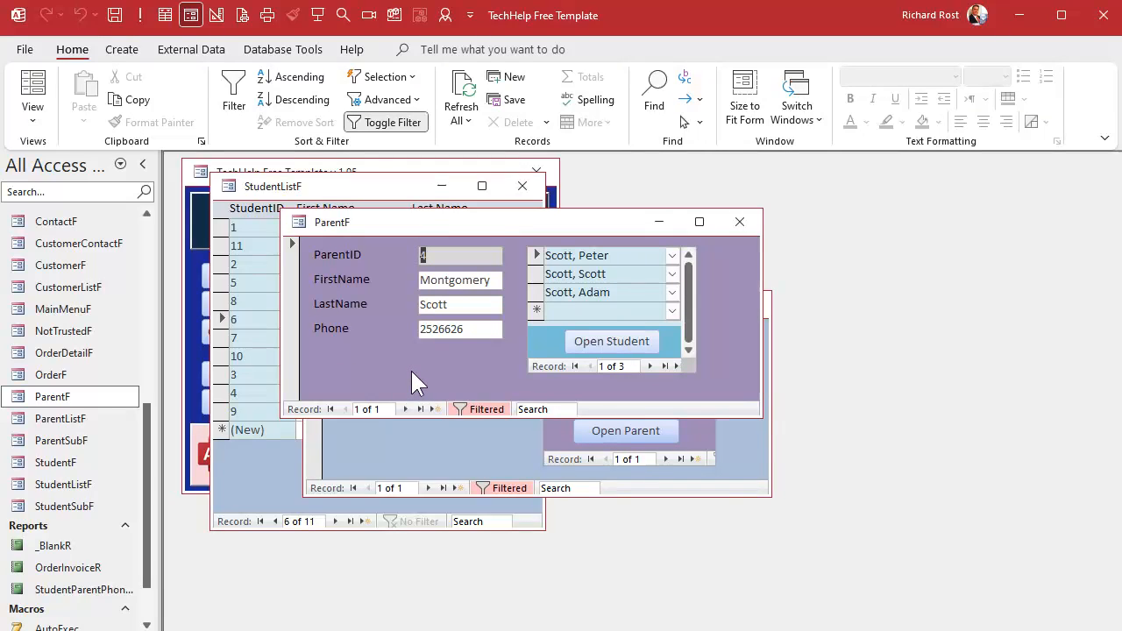
left_click(739, 222)
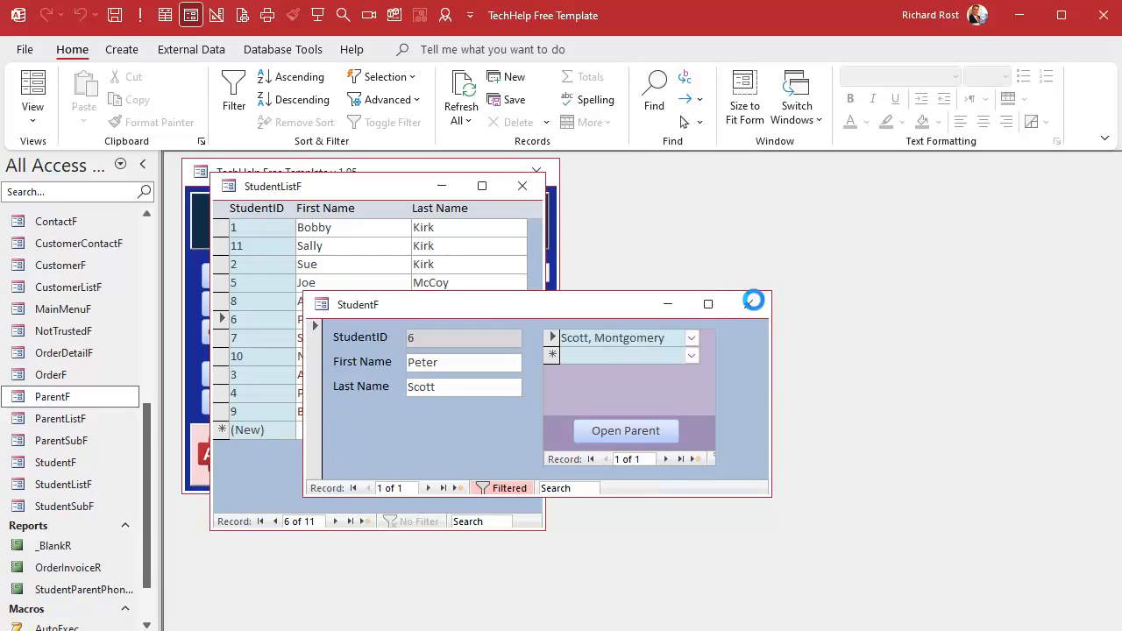
left_click(748, 305)
left_click(523, 186)
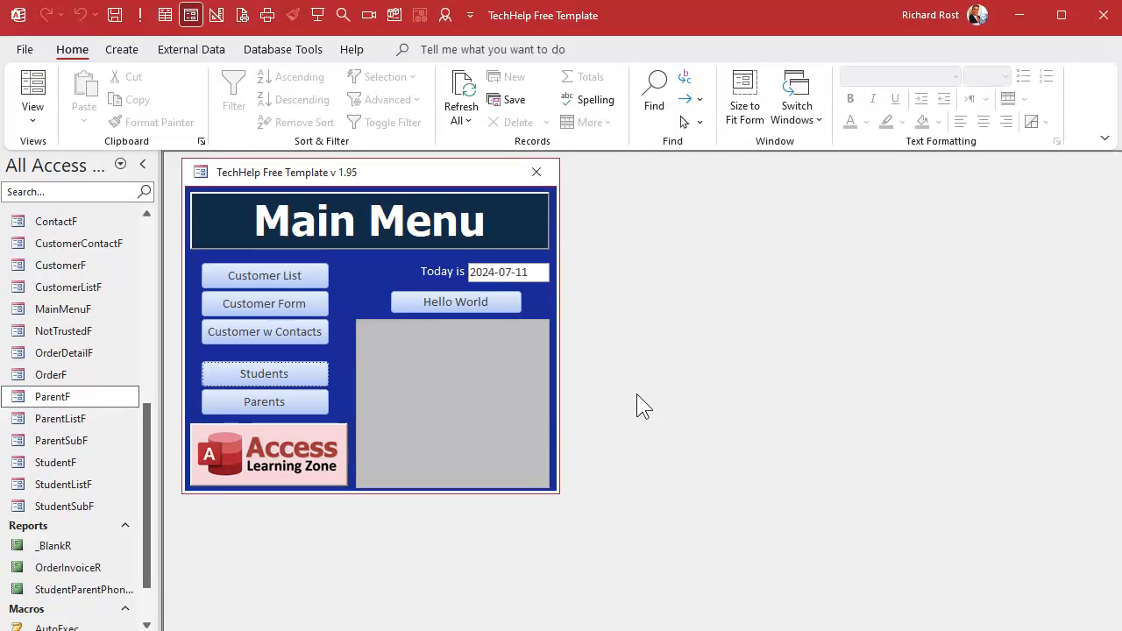
- Switch the main menu form to Design View
right_click(391, 173)
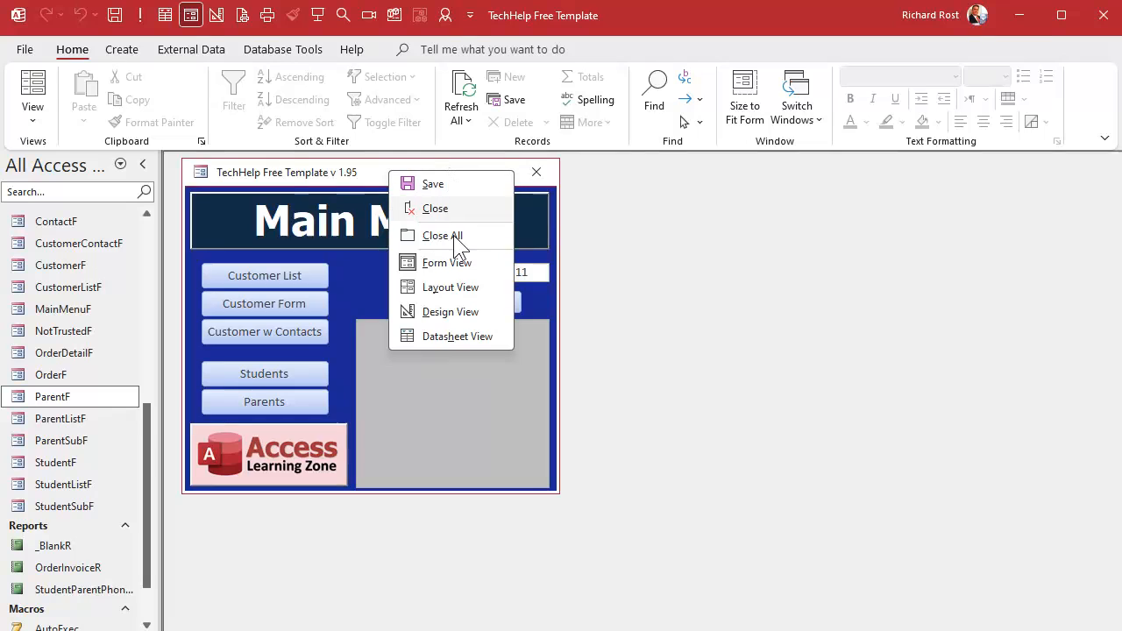
left_click(463, 311)
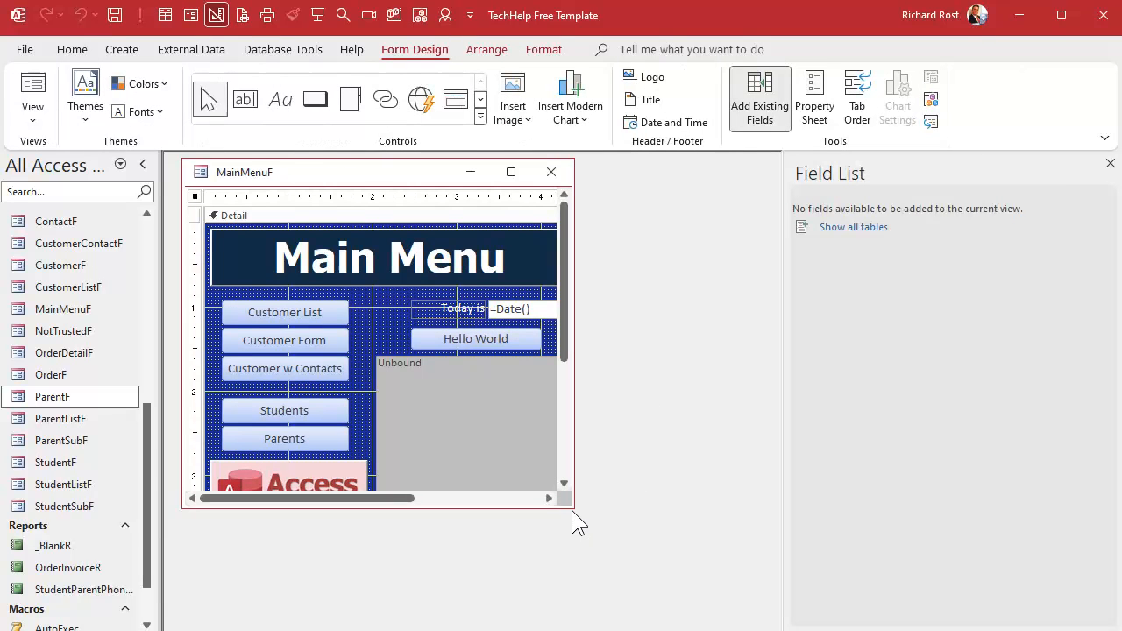
- Make room on the main menu by moving the Access Learning Zone logo down and shortening the unbound box
left_click_drag(572, 506, 612, 605)
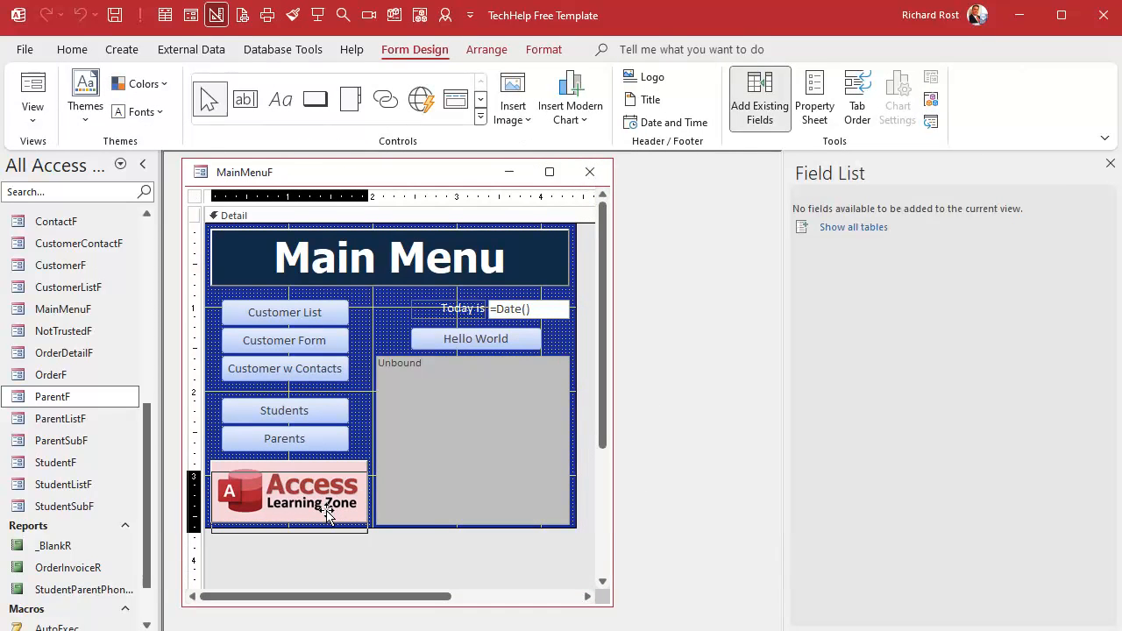
left_click_drag(325, 511, 330, 531)
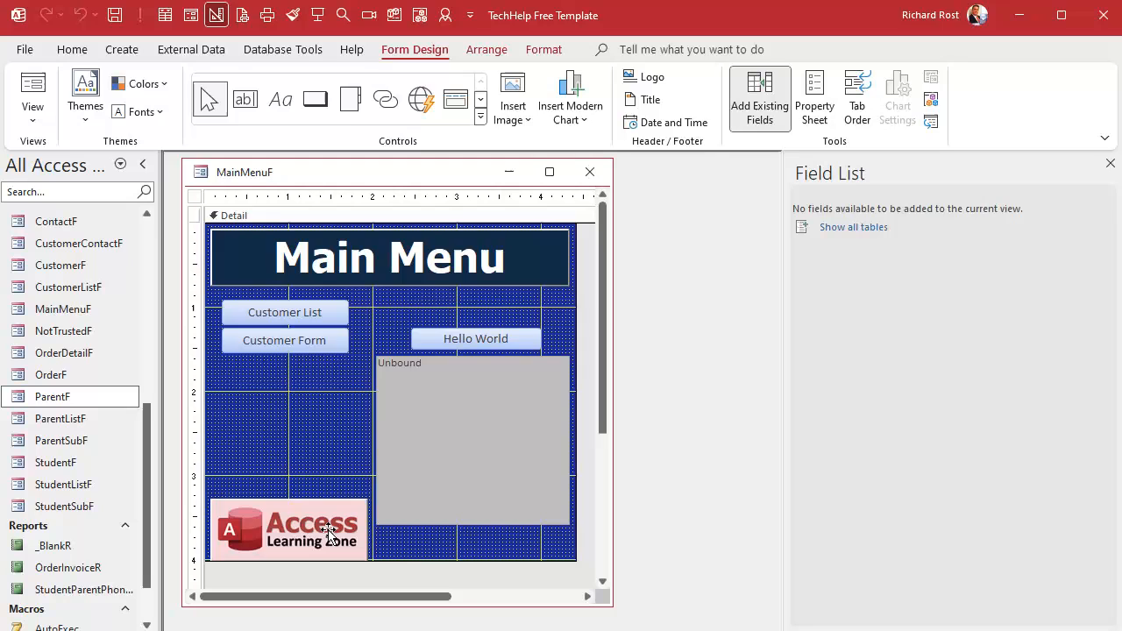
left_click(451, 556)
left_click_drag(451, 518, 447, 532)
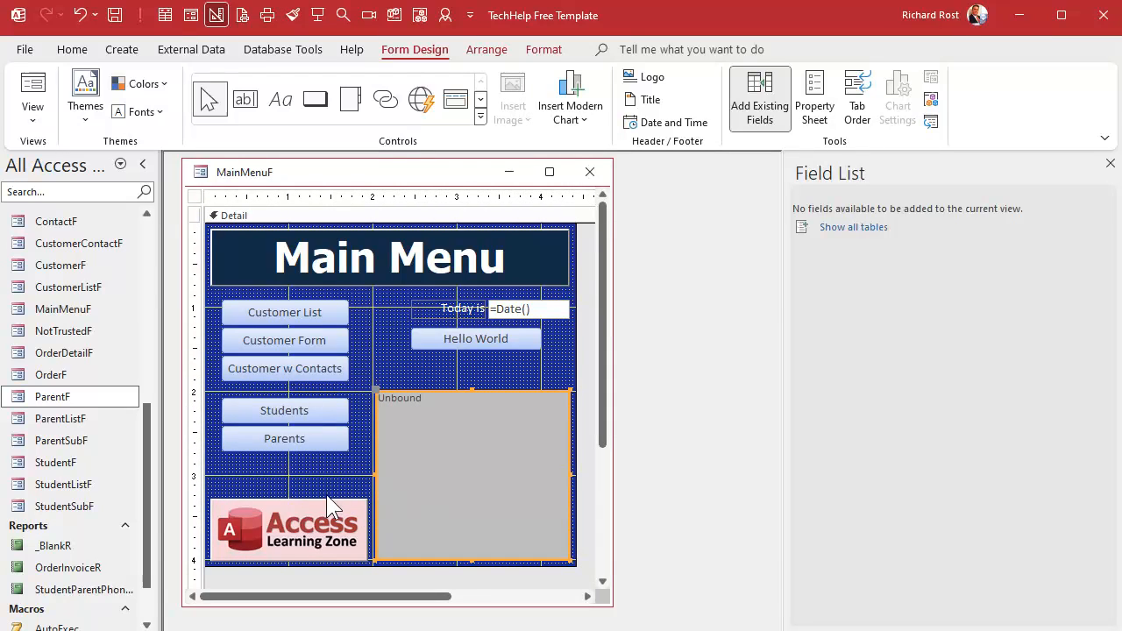
- Copy the Parents button, paste a duplicate beneath it, and caption the new button Call Sheet
left_click(307, 444)
key("ctrl+c")
key("ctrl+v")
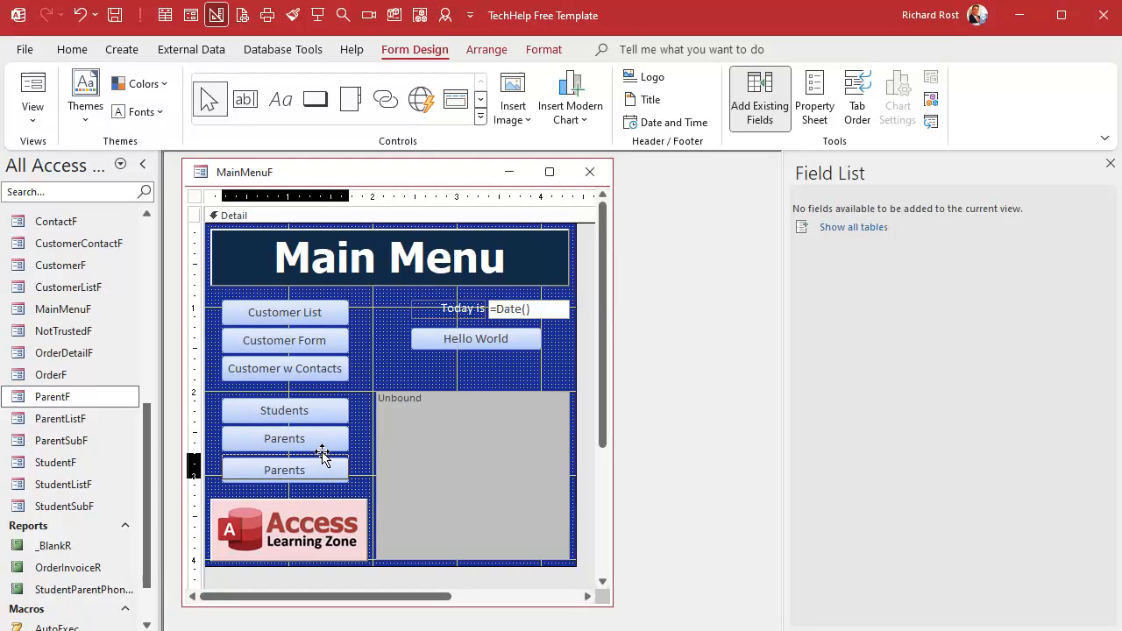
double_click(315, 468)
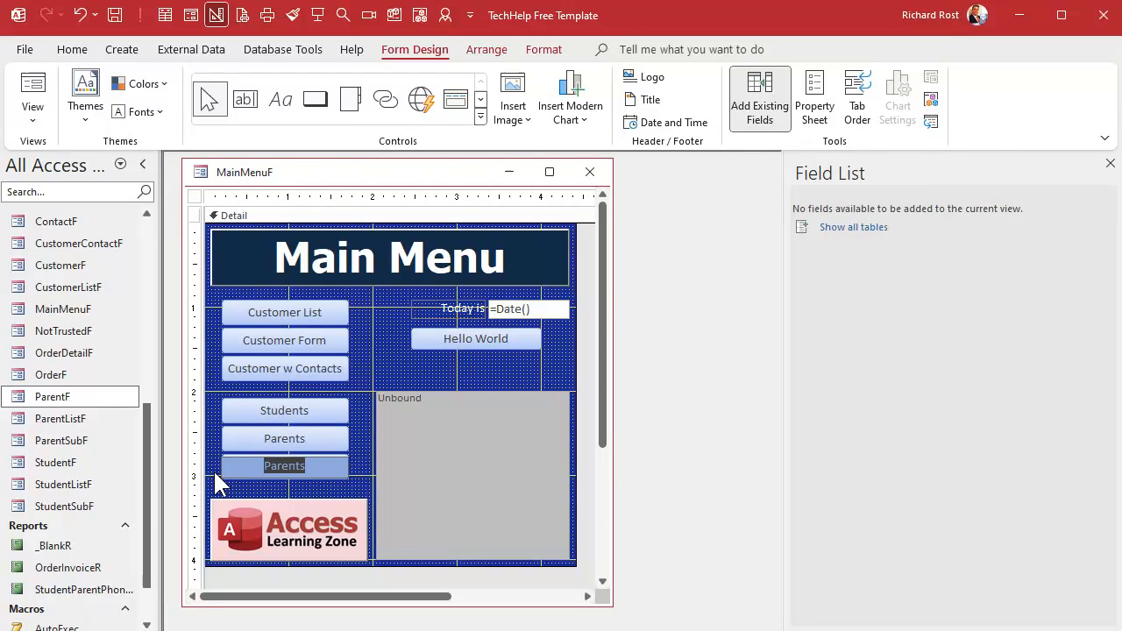
type("Call Sheet")
key("Return")
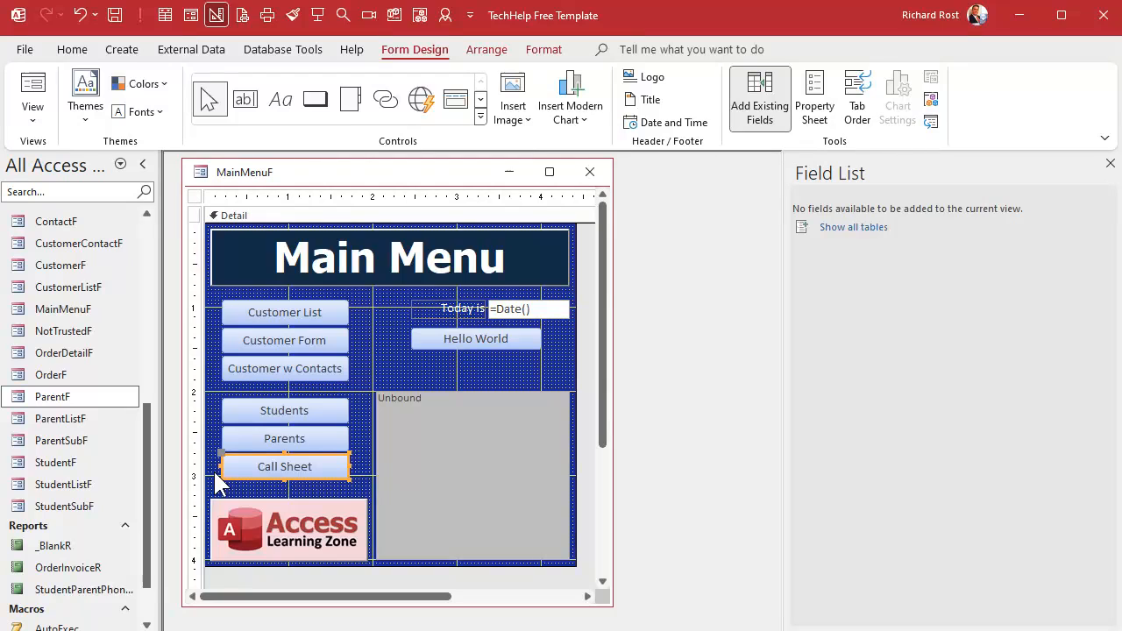
- Code the Call Sheet button's click event: DoCmd.OpenReport "StudentParentPhoneR", acViewPreview
left_click(63, 590)
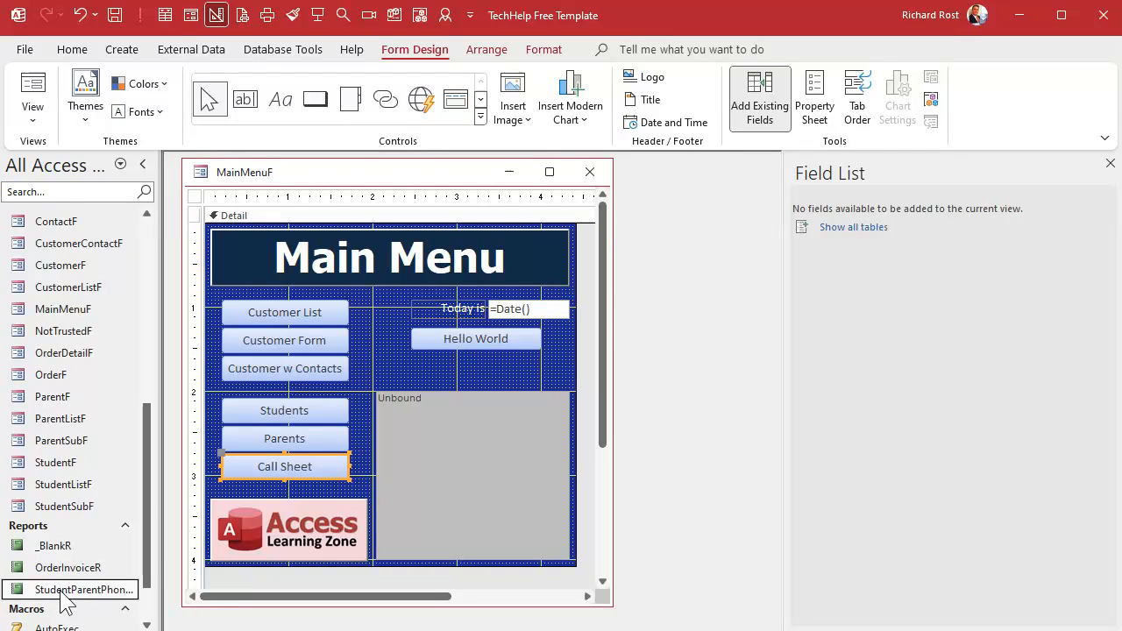
right_click(296, 467)
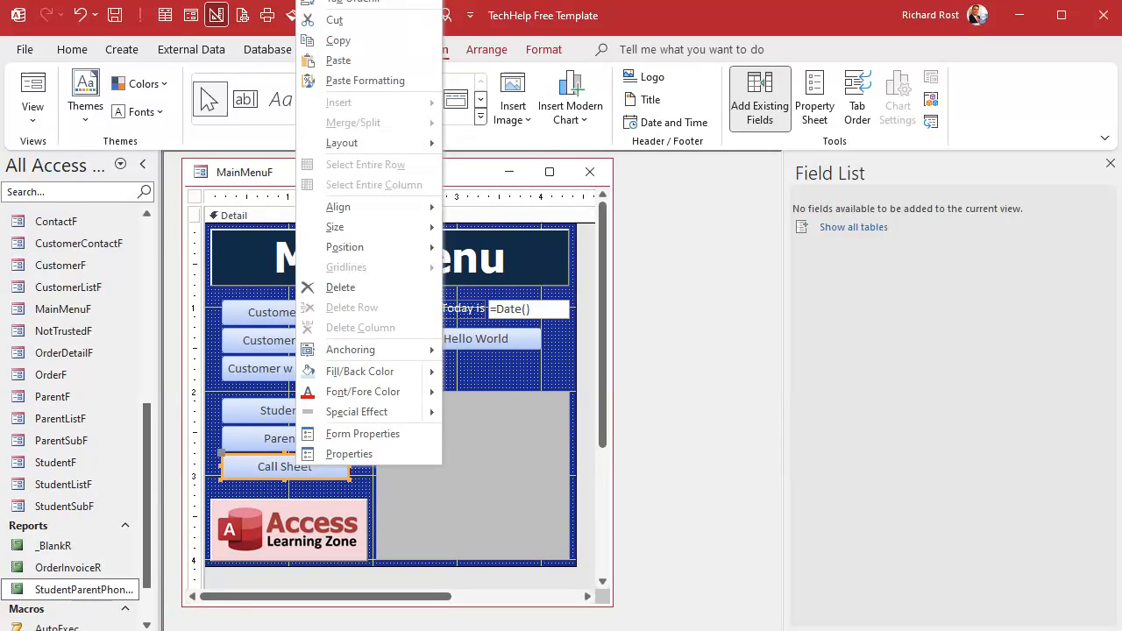
left_click(377, 0)
key("Return")
key("Tab")
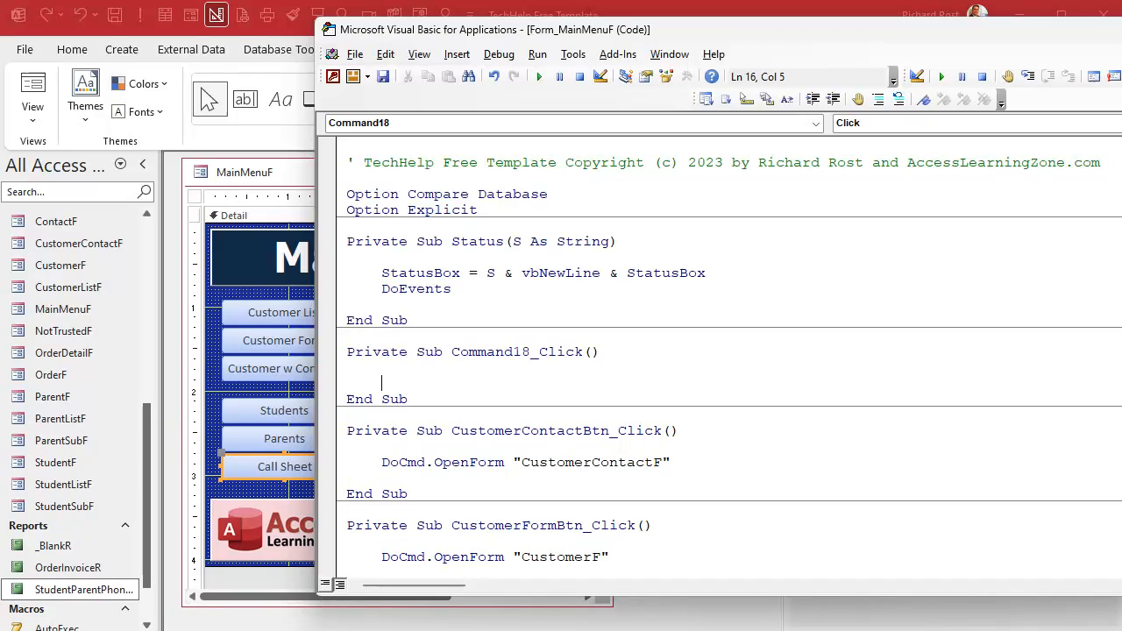
type("docmd.openreport ")
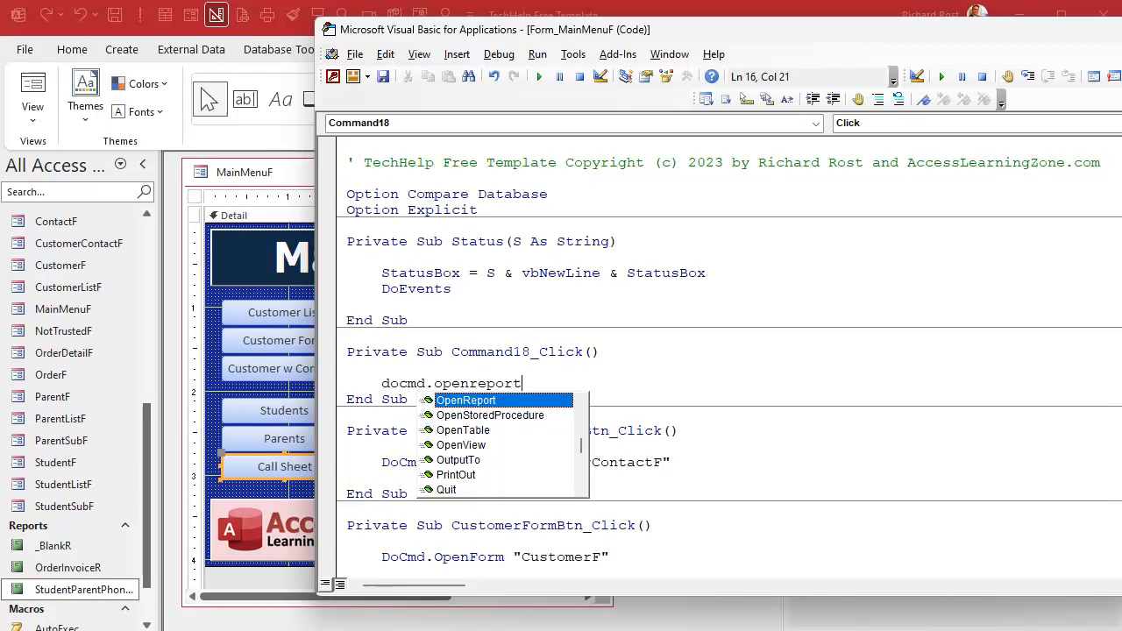
type("\"Student")
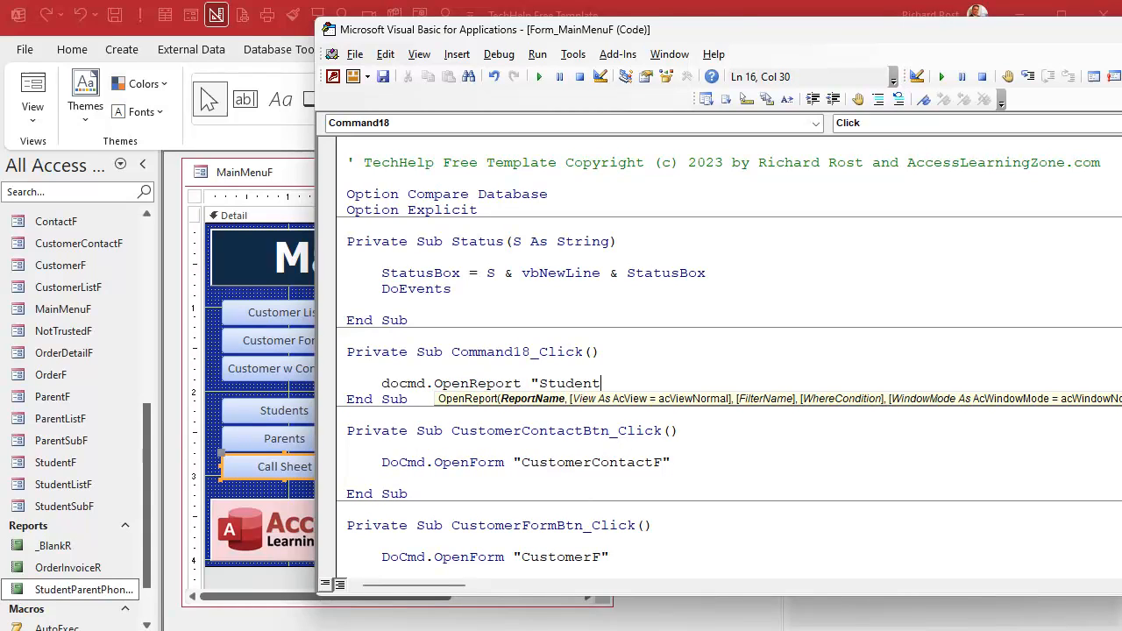
type("ParentPhone")
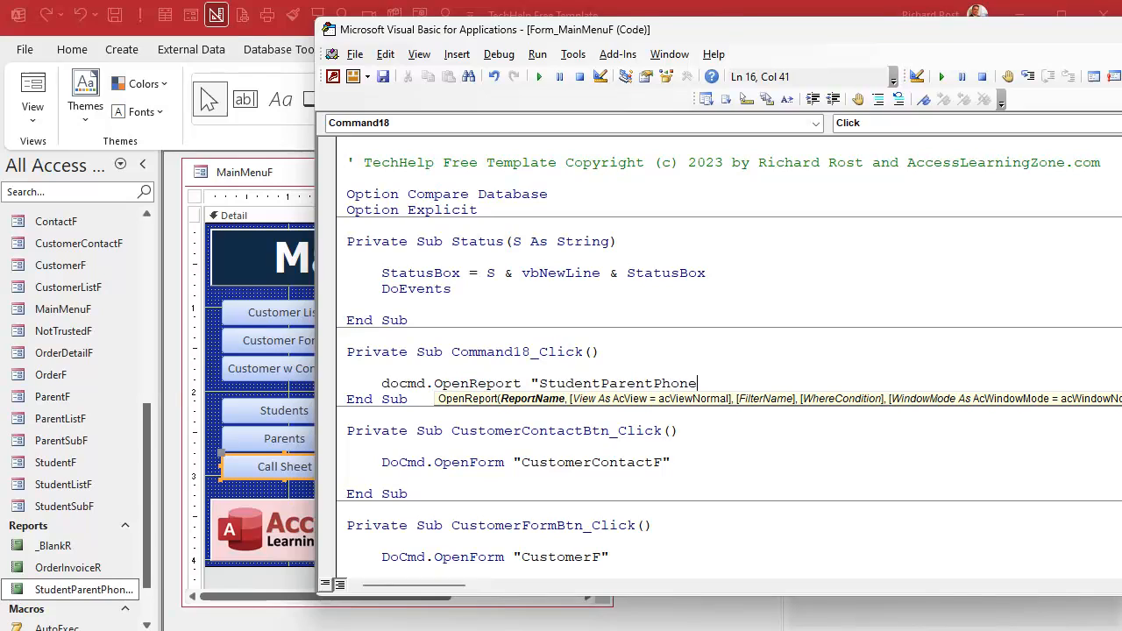
type("R\",")
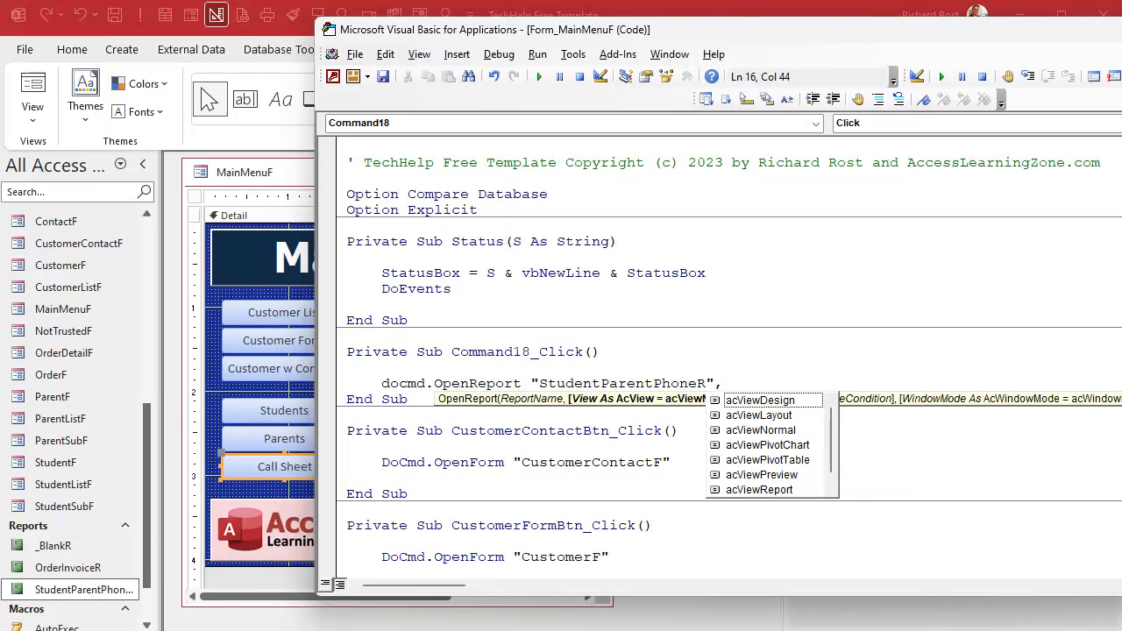
key("Down")
key("Down")
key("Down")
key("Down")
key("Down")
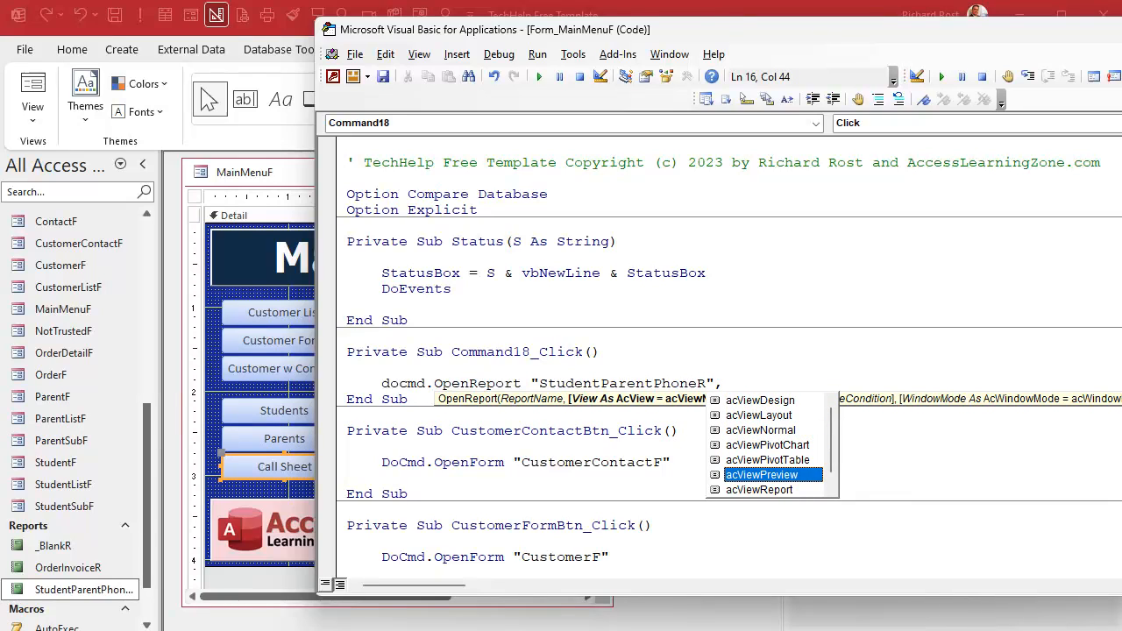
key("space")
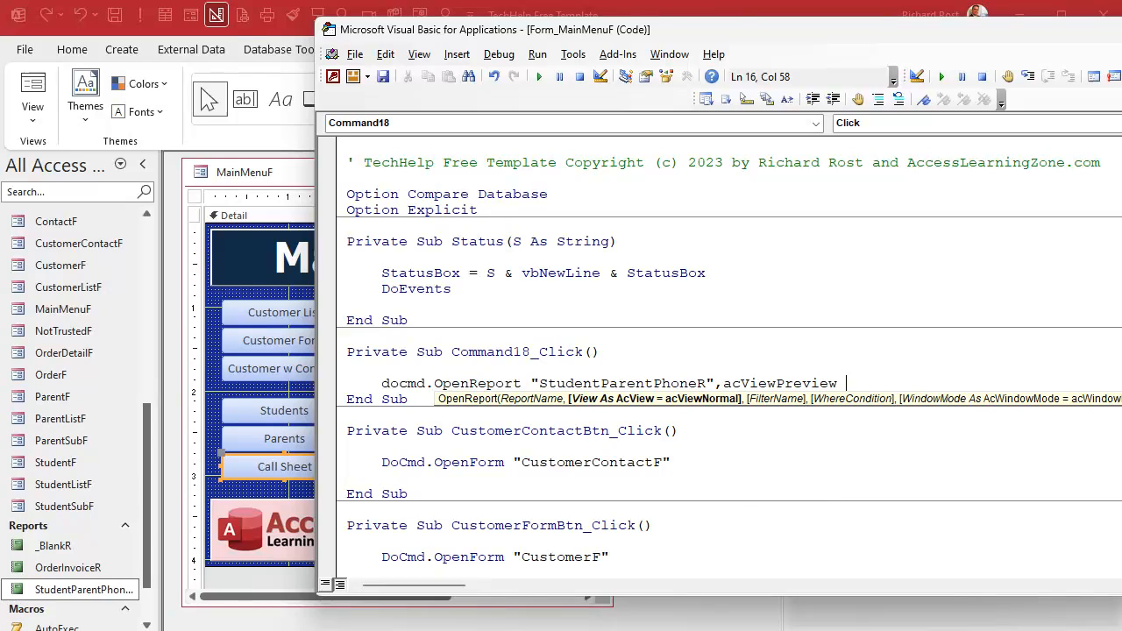
key("Return")
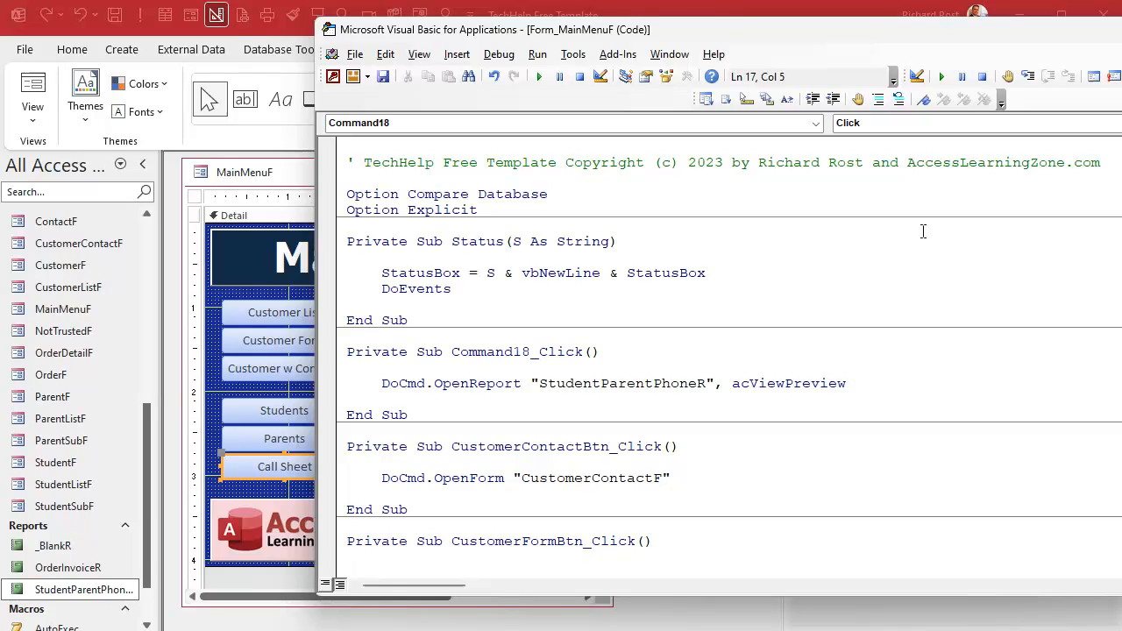
- Close the code editor and form design, run the main menu, and test the Call Sheet report preview before closing it
left_click(1121, 29)
left_click(591, 173)
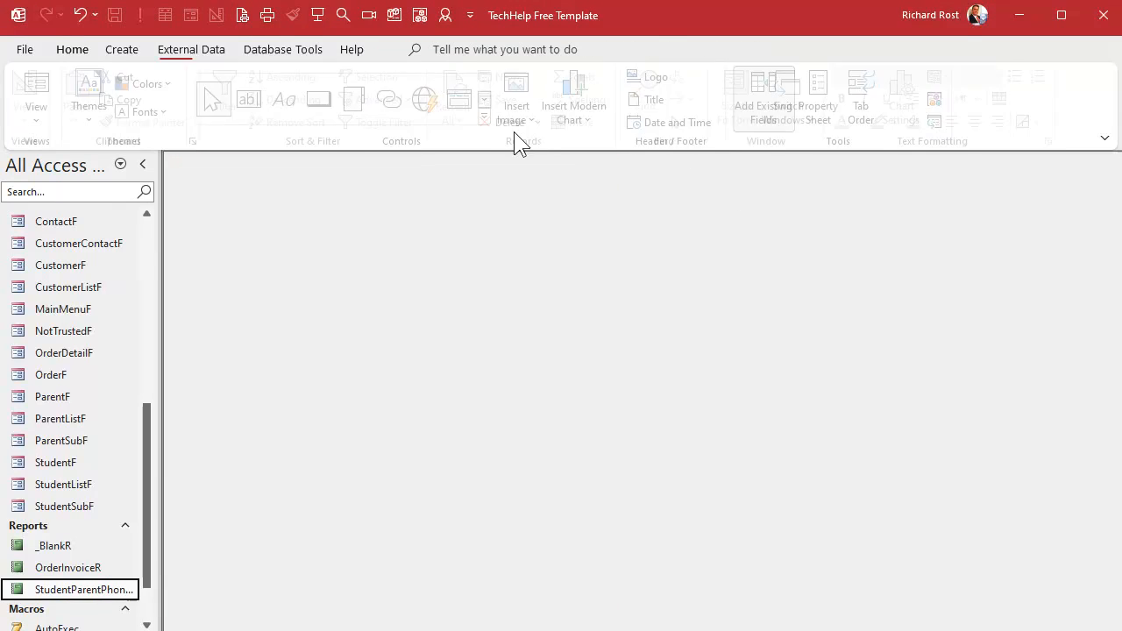
left_click(190, 15)
left_click(271, 426)
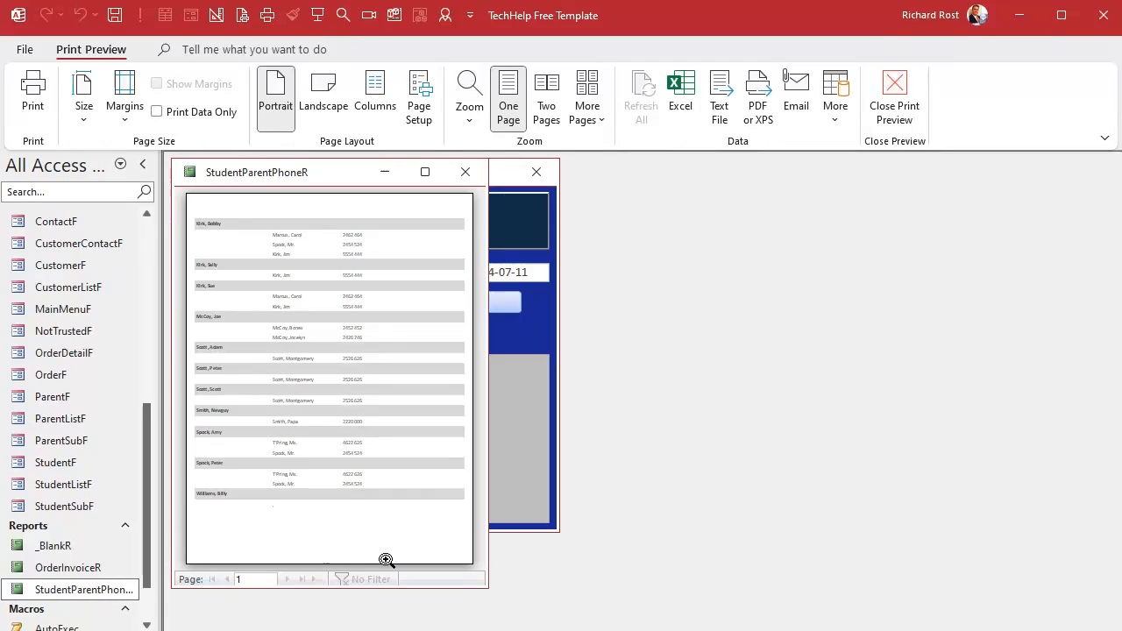
left_click(465, 173)
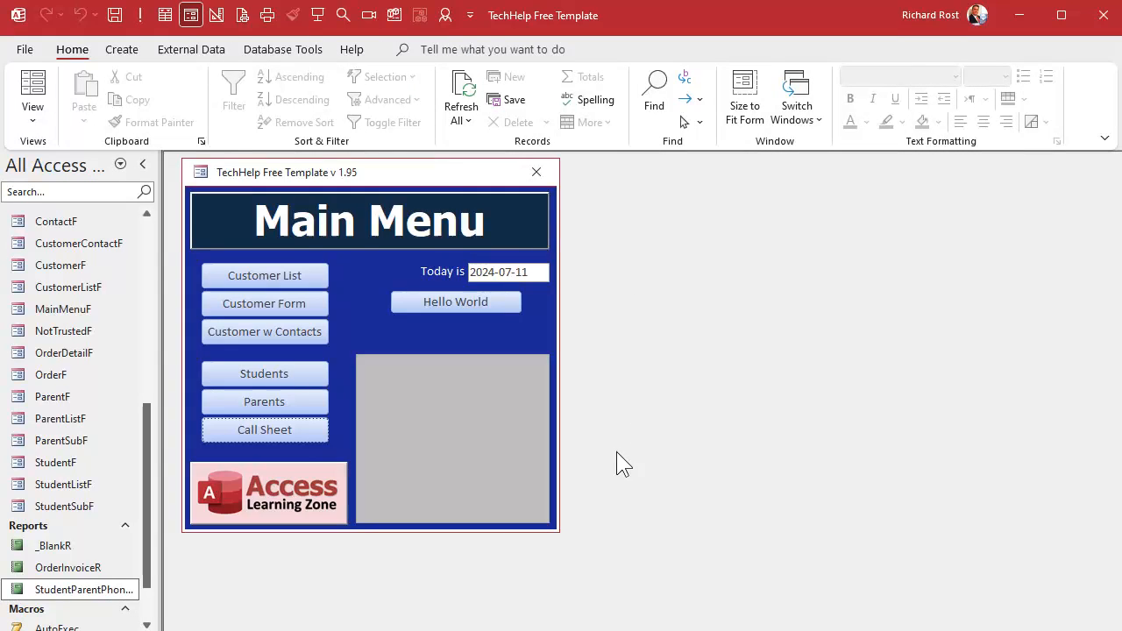
- From the main menu open the Students list and open student 1's record from it
left_click(290, 405)
left_click(527, 194)
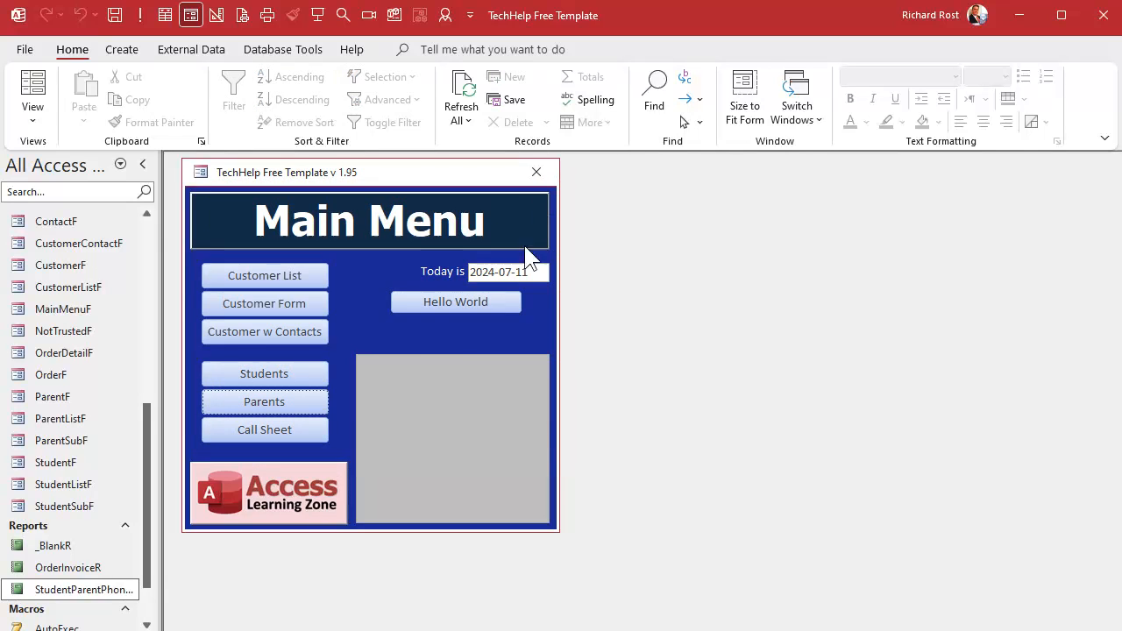
left_click(268, 374)
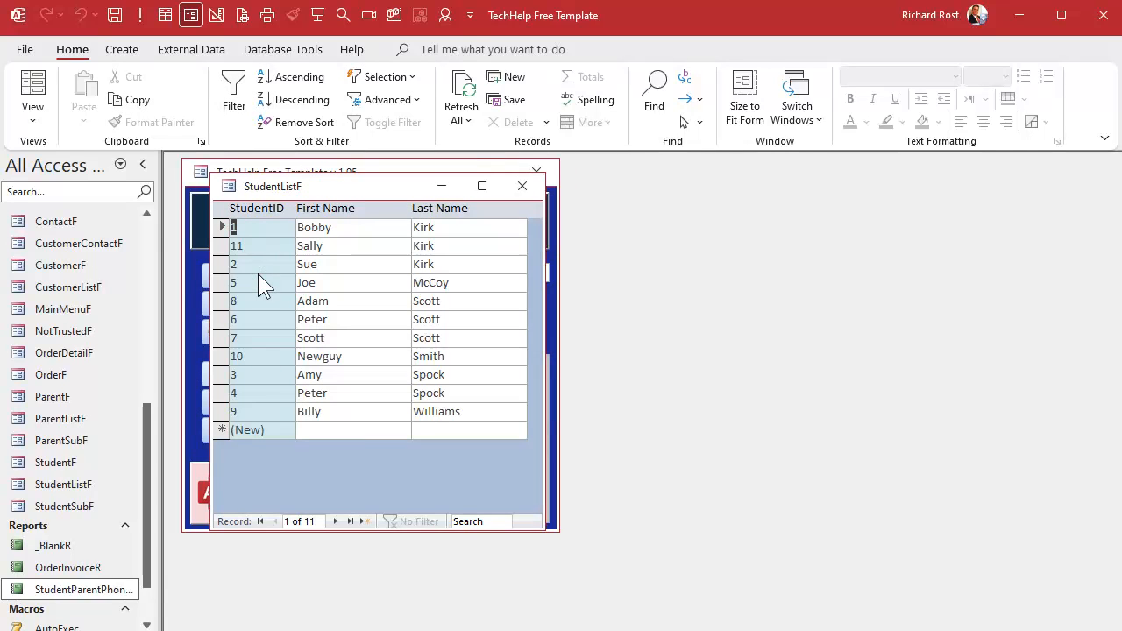
double_click(267, 227)
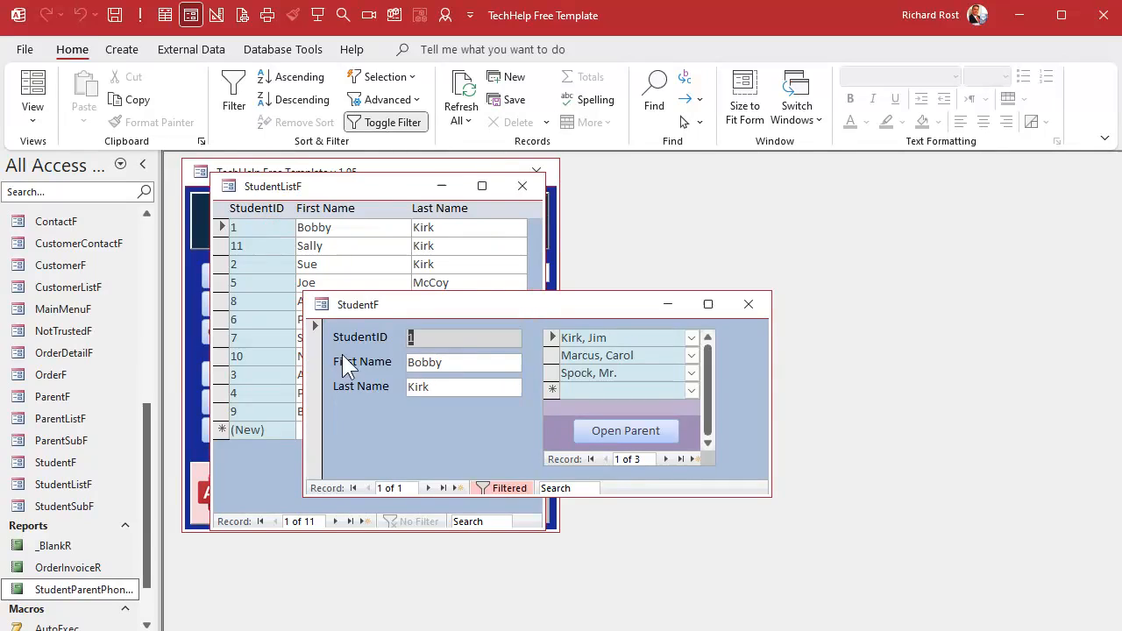